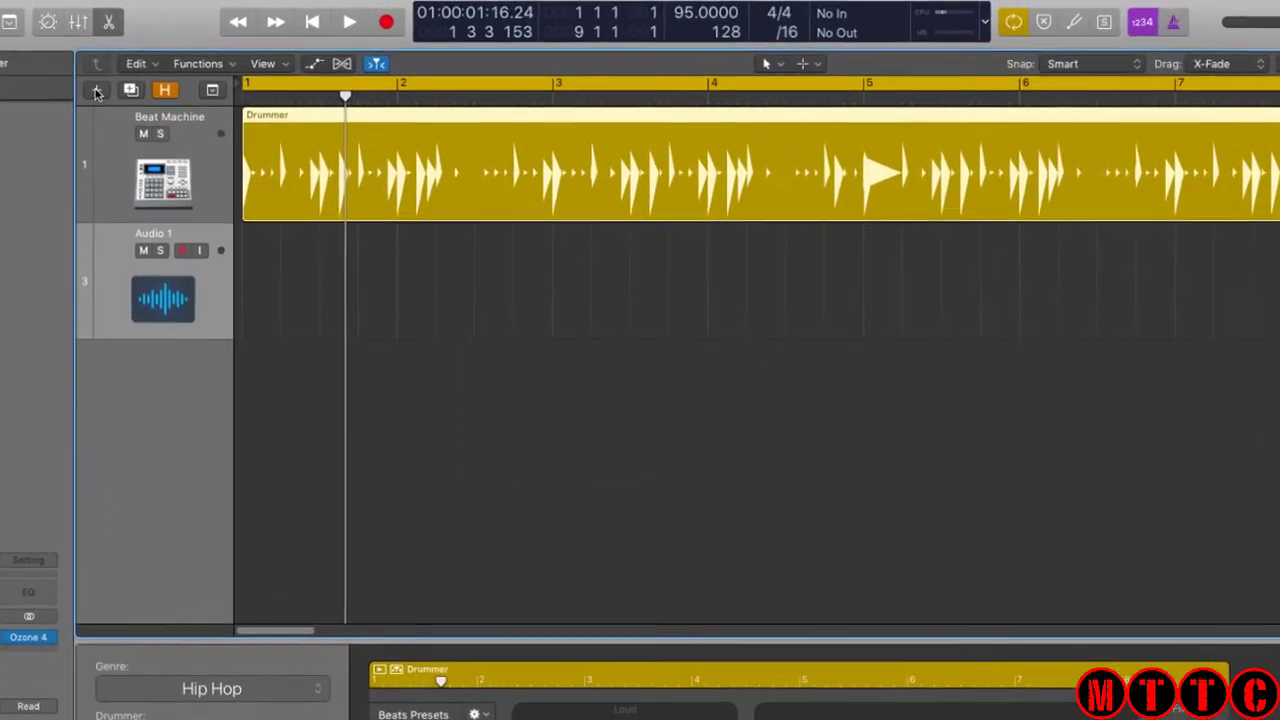
- Look through the Hip Hop drummer options for a new track, then cancel without adding one
click(97, 92)
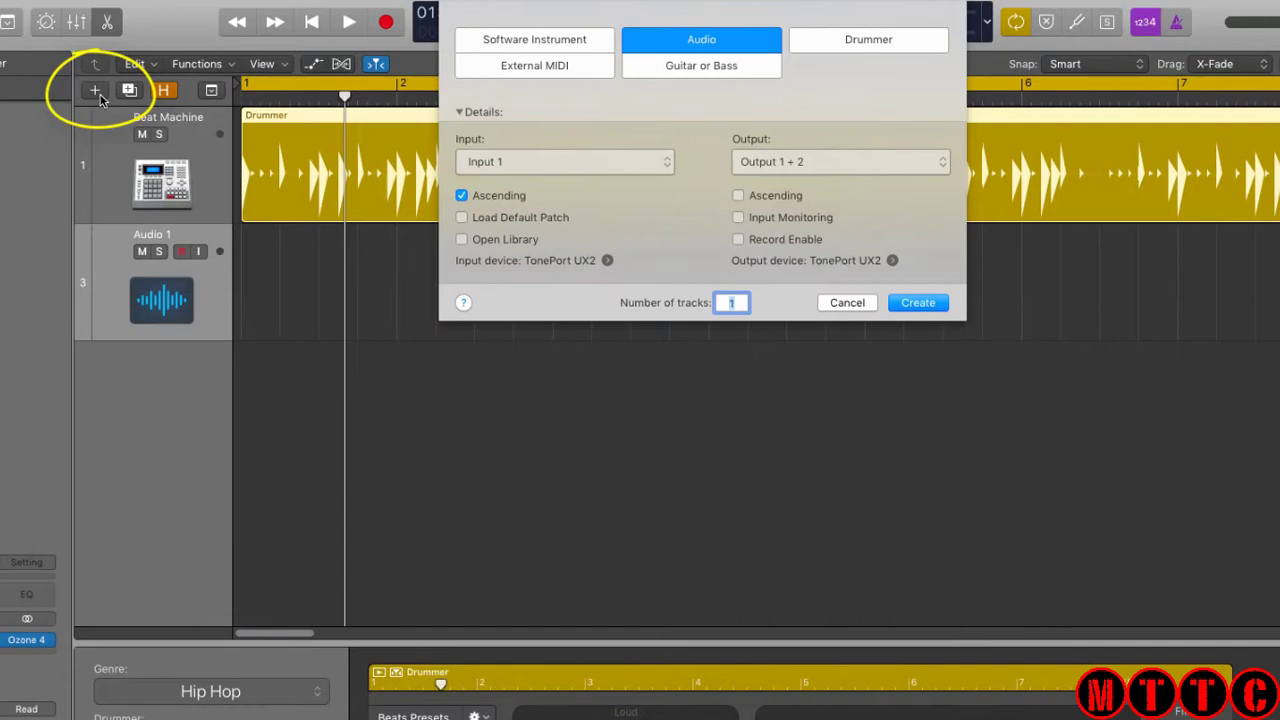
click(886, 44)
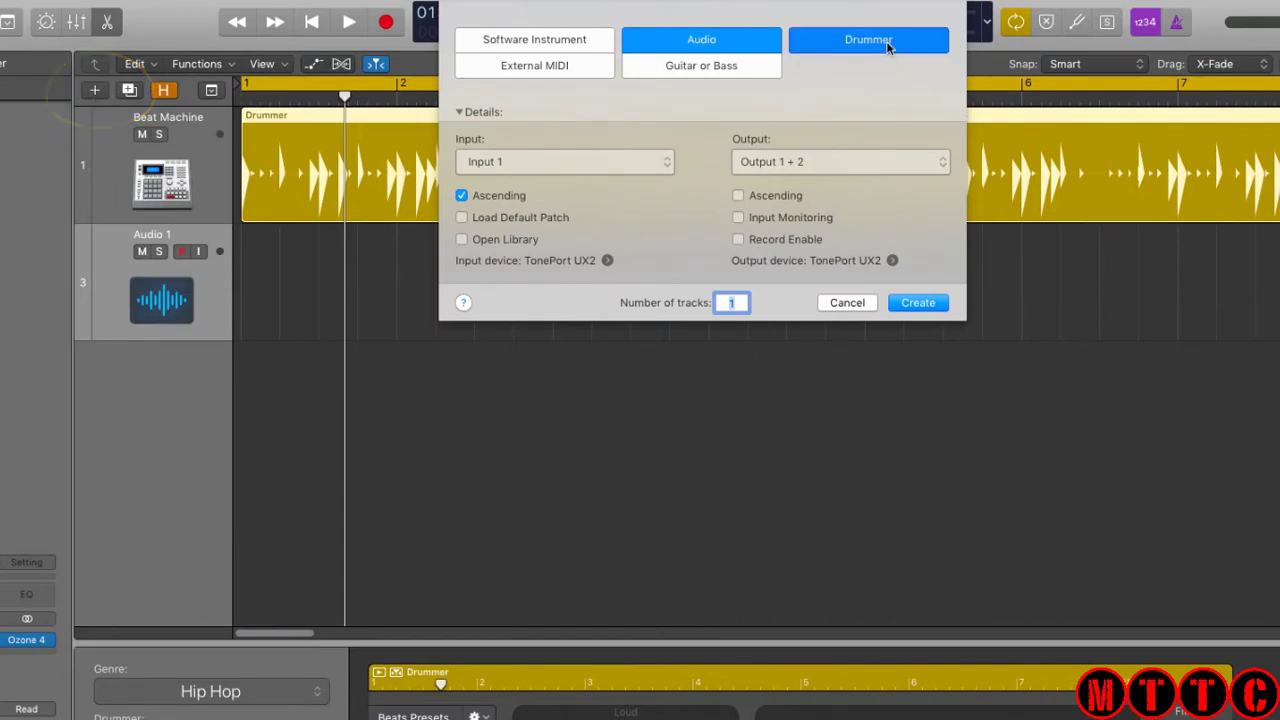
click(552, 162)
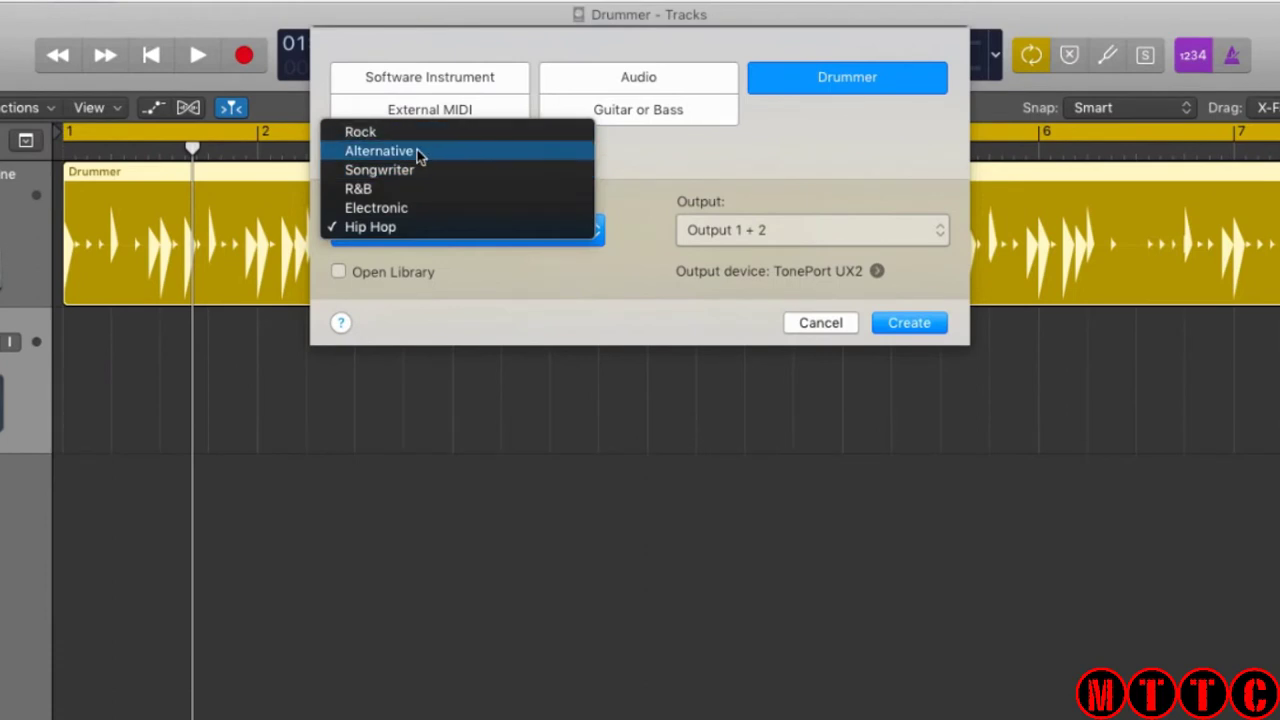
click(448, 265)
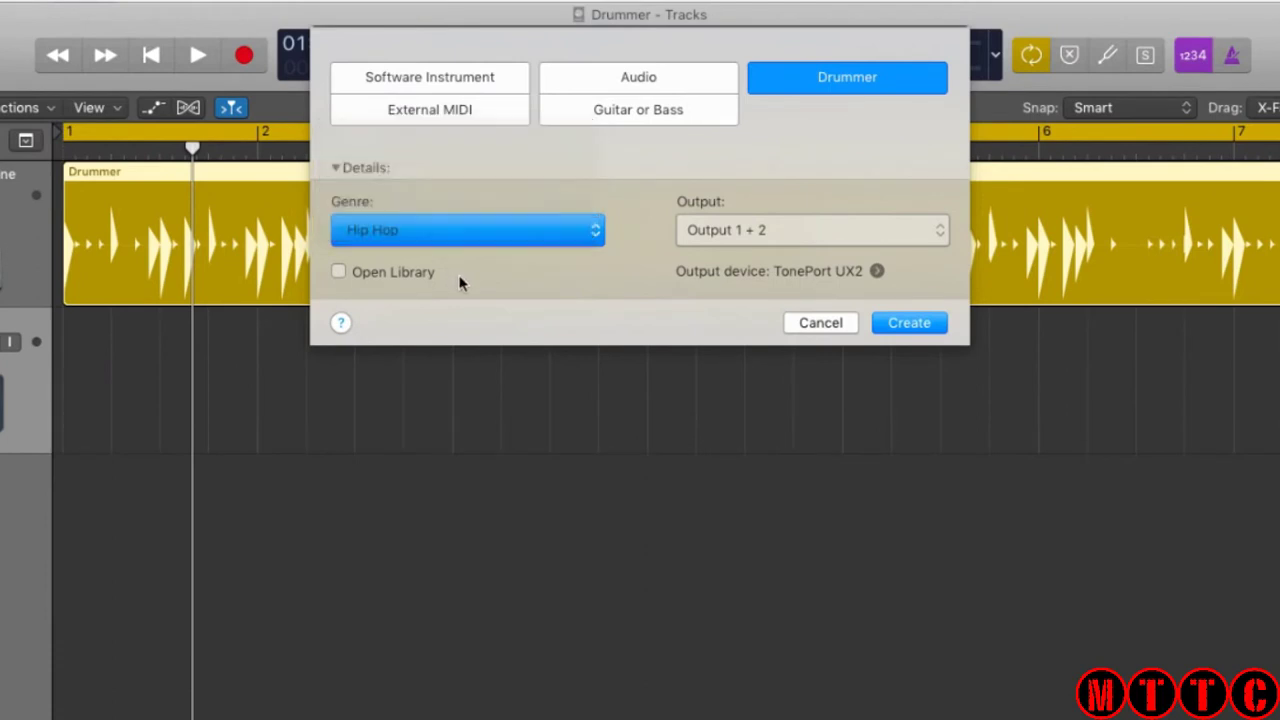
click(900, 324)
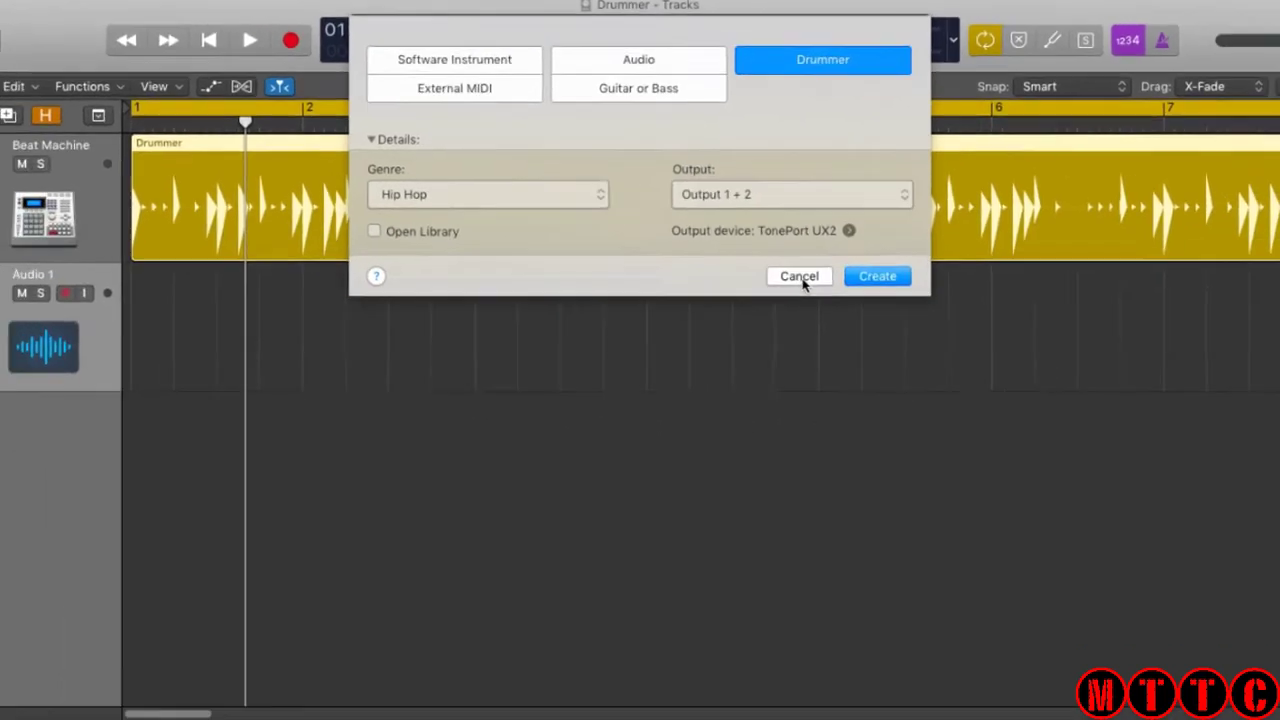
click(800, 277)
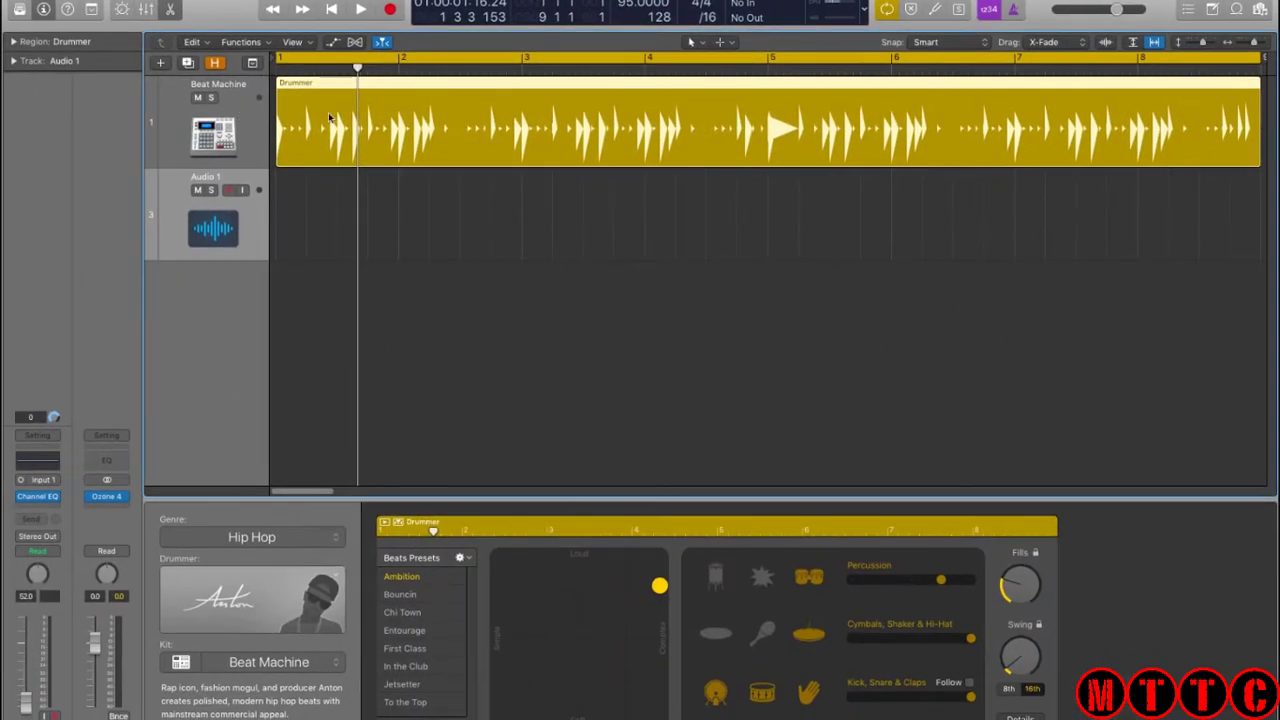
- Select the Beat Machine drummer track and audition its groove
click(335, 117)
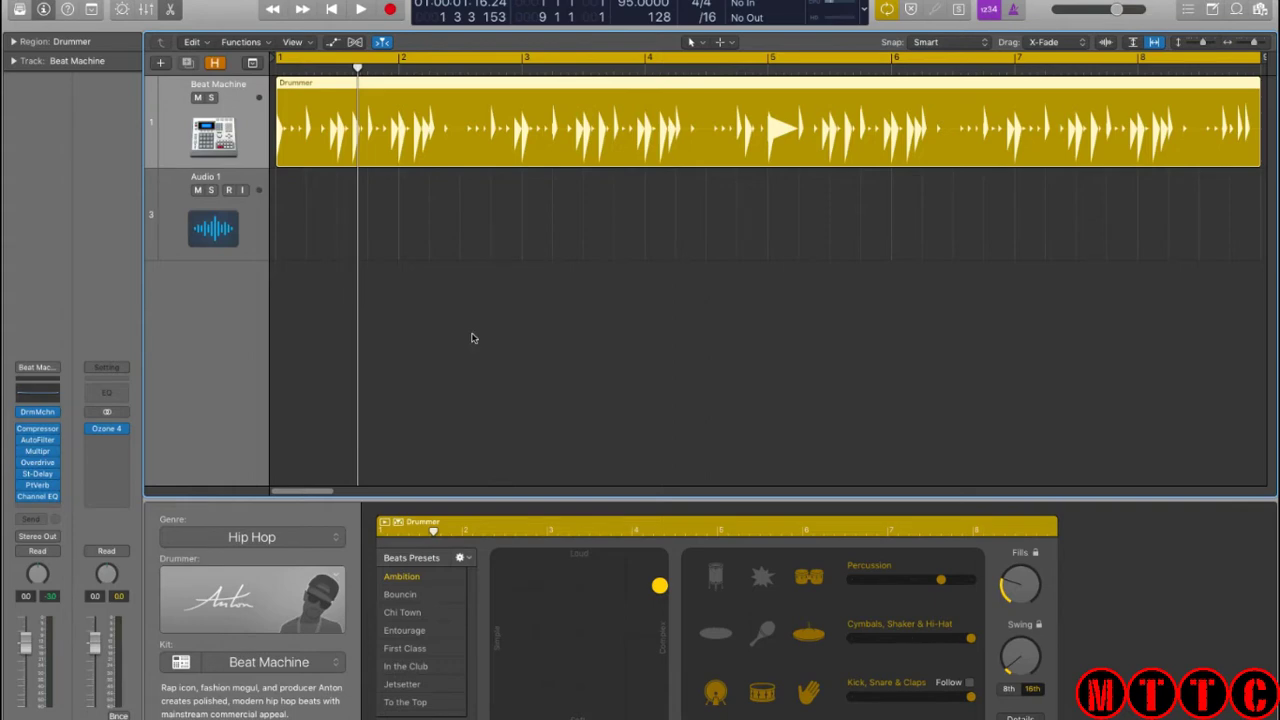
key(space)
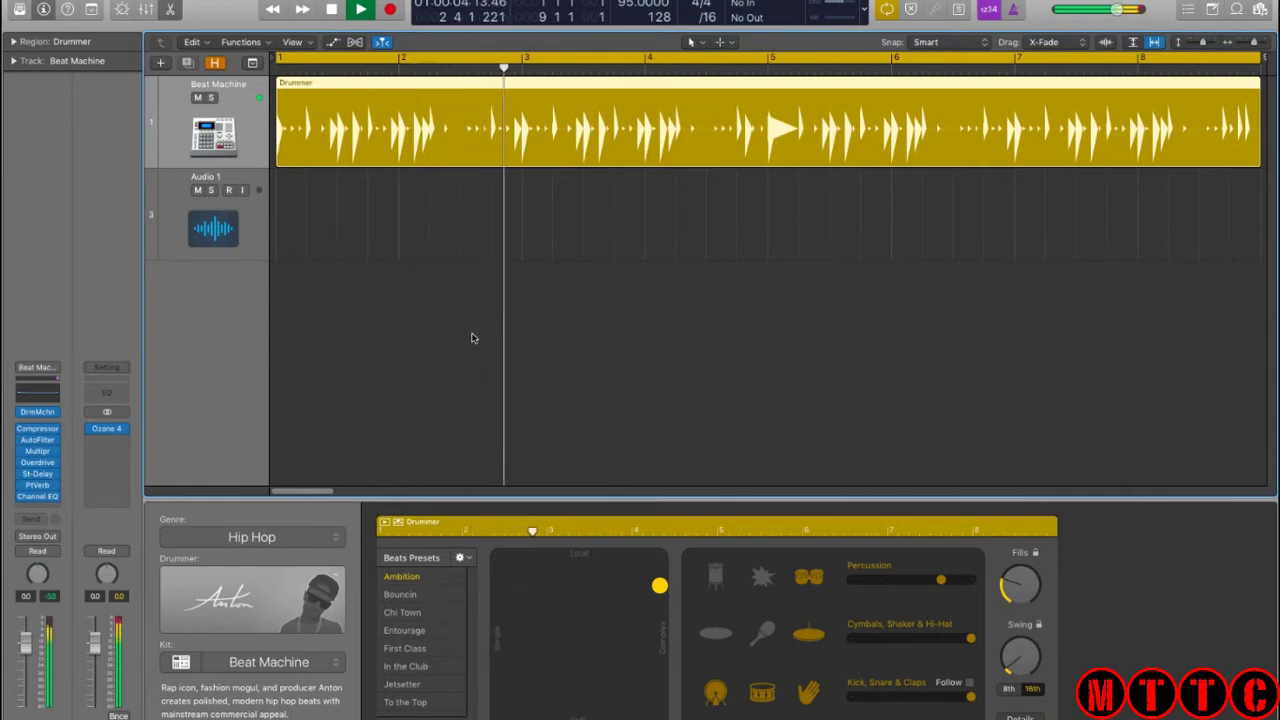
key(space)
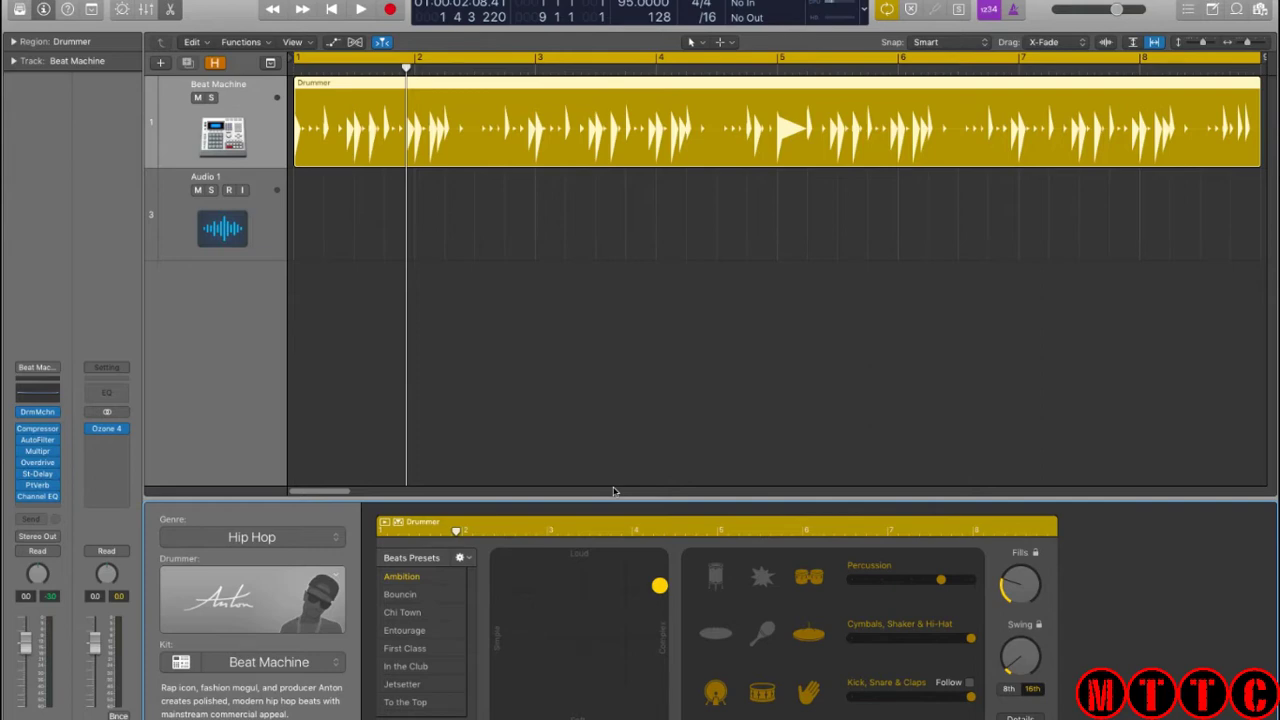
- Delete the Audio 1 track and add a new Hip Hop drummer track, Trap Door
click(241, 220)
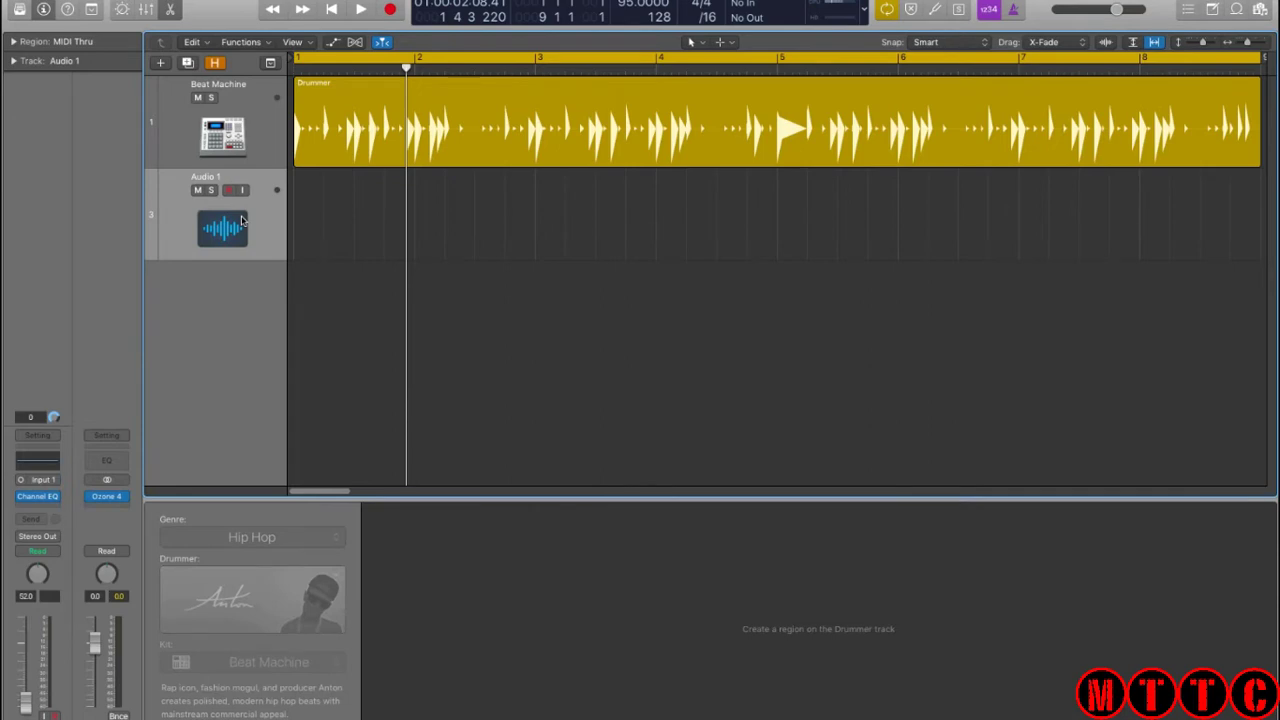
key(super+BackSpace)
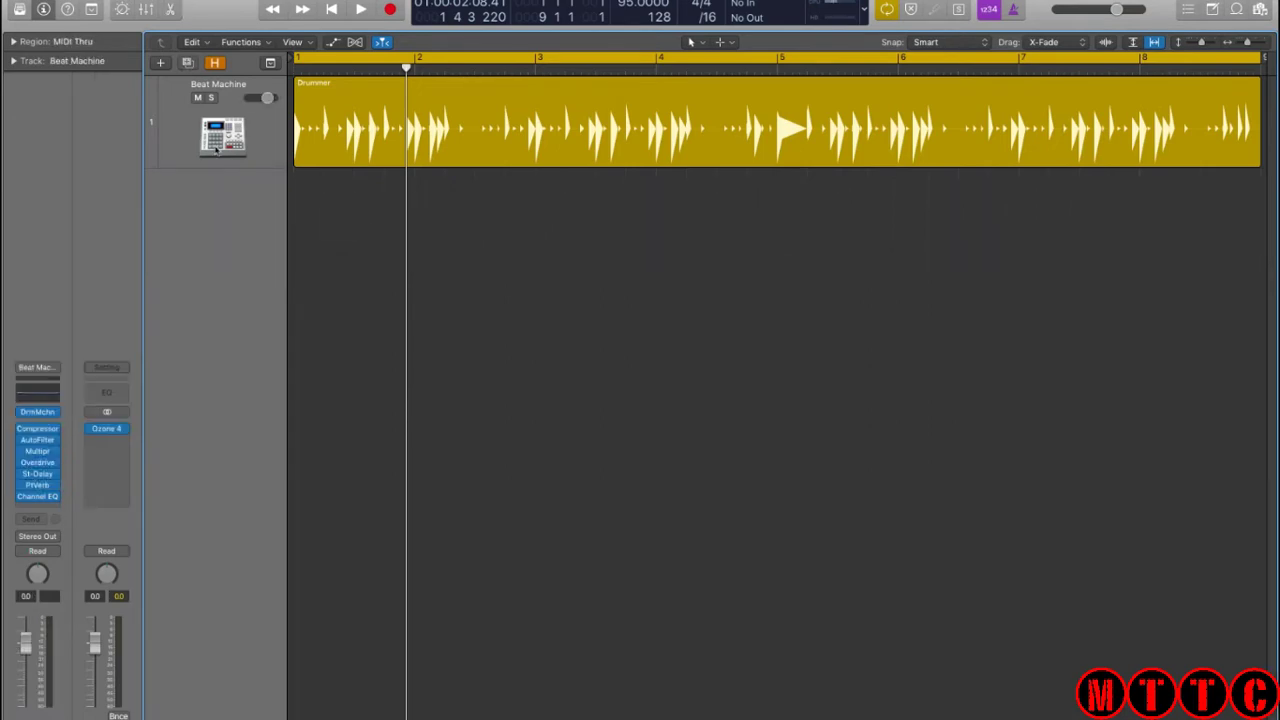
click(189, 133)
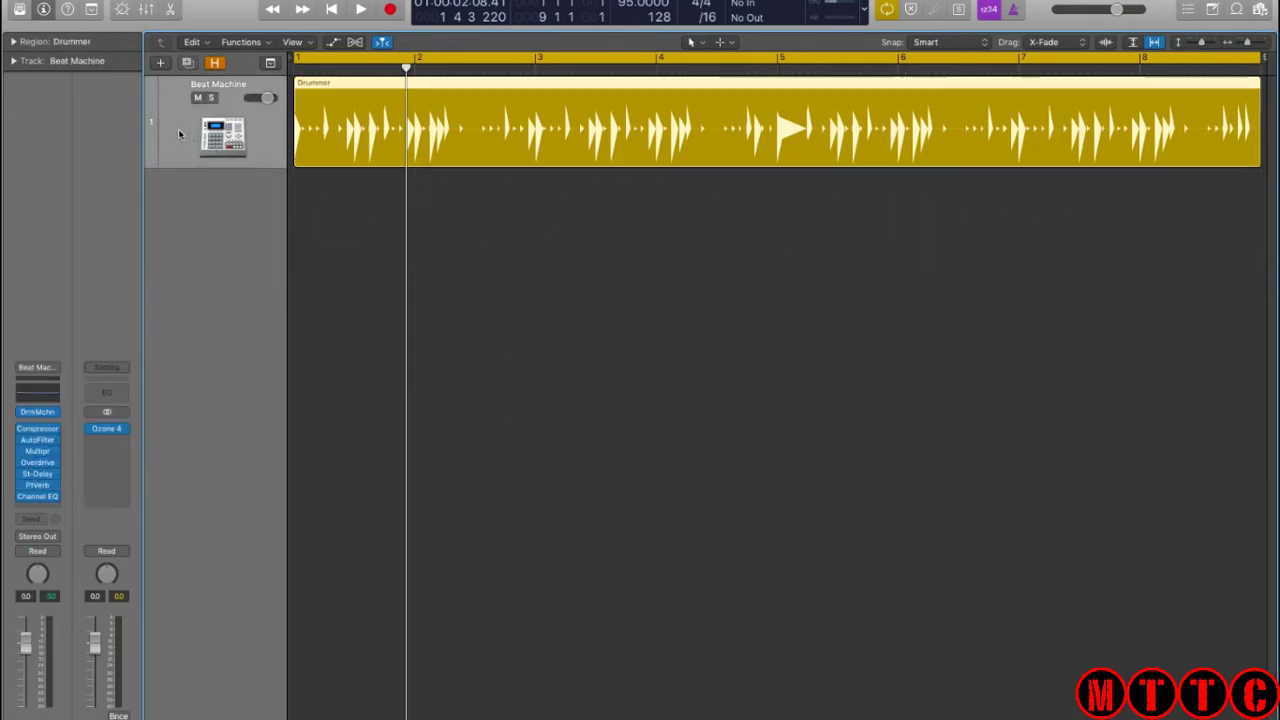
click(160, 64)
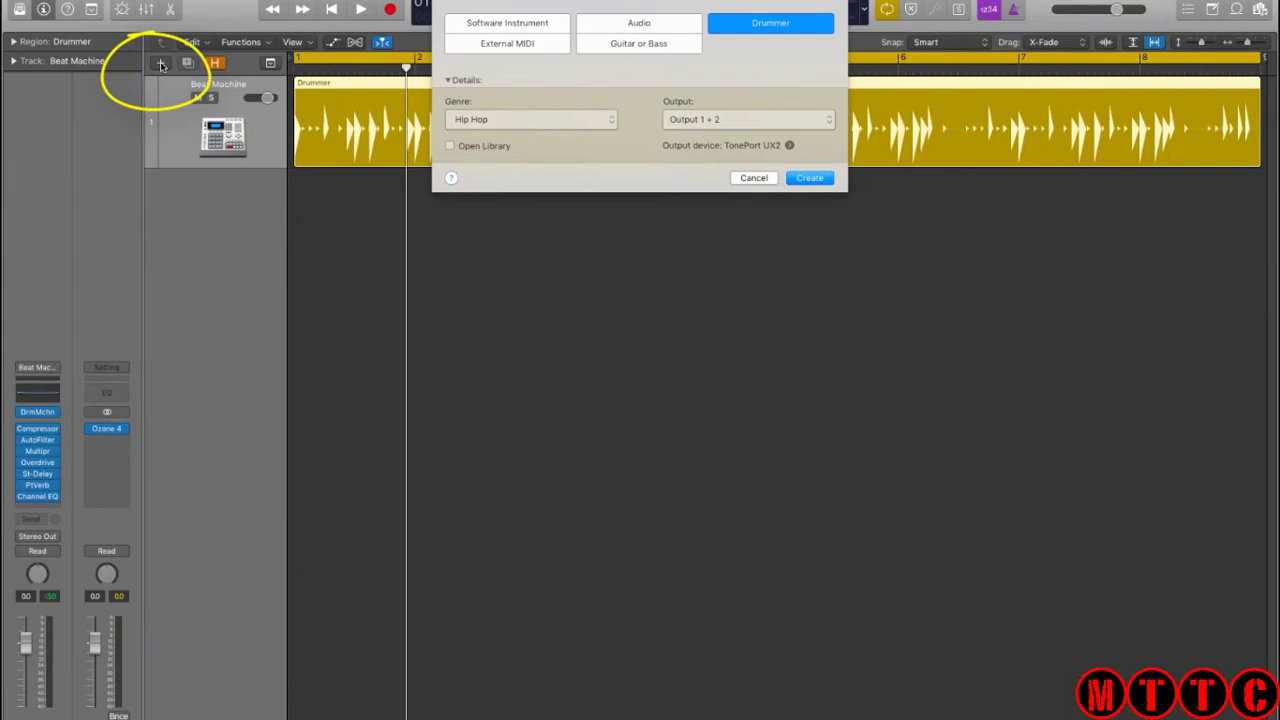
click(812, 178)
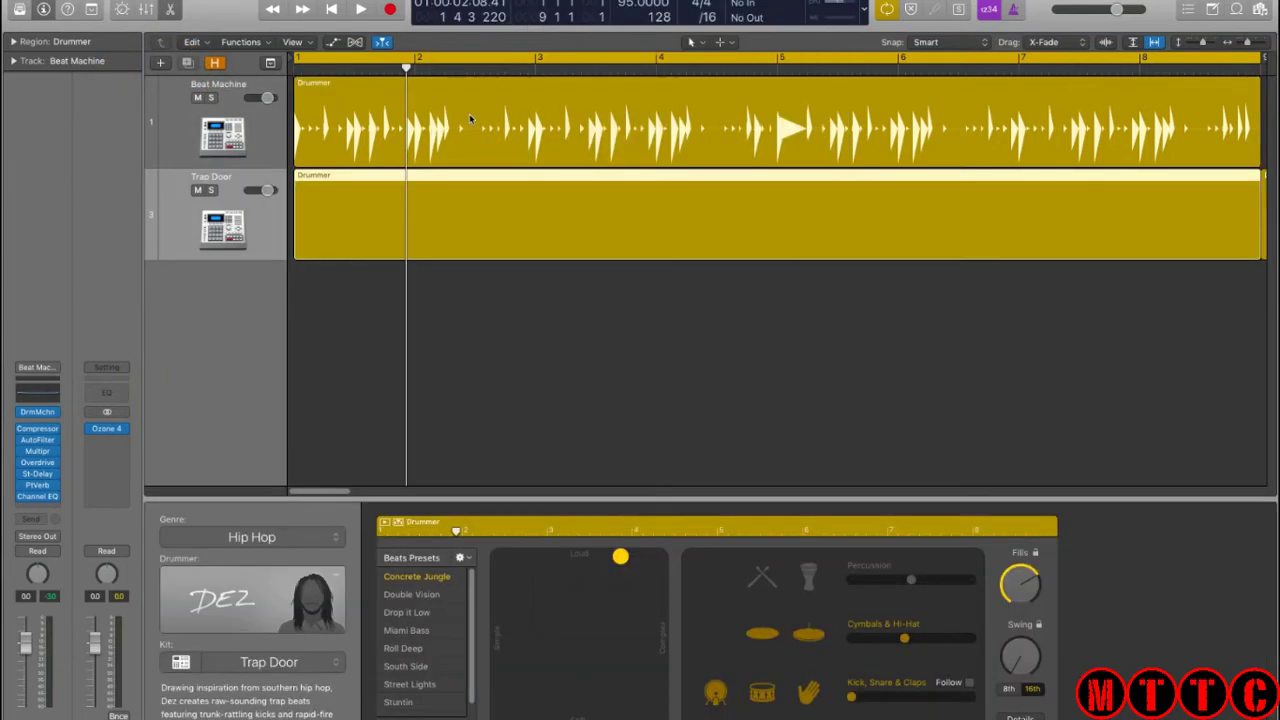
- Mute the Beat Machine track and play back the Trap Door groove over bars 1–16
key(super+Left)
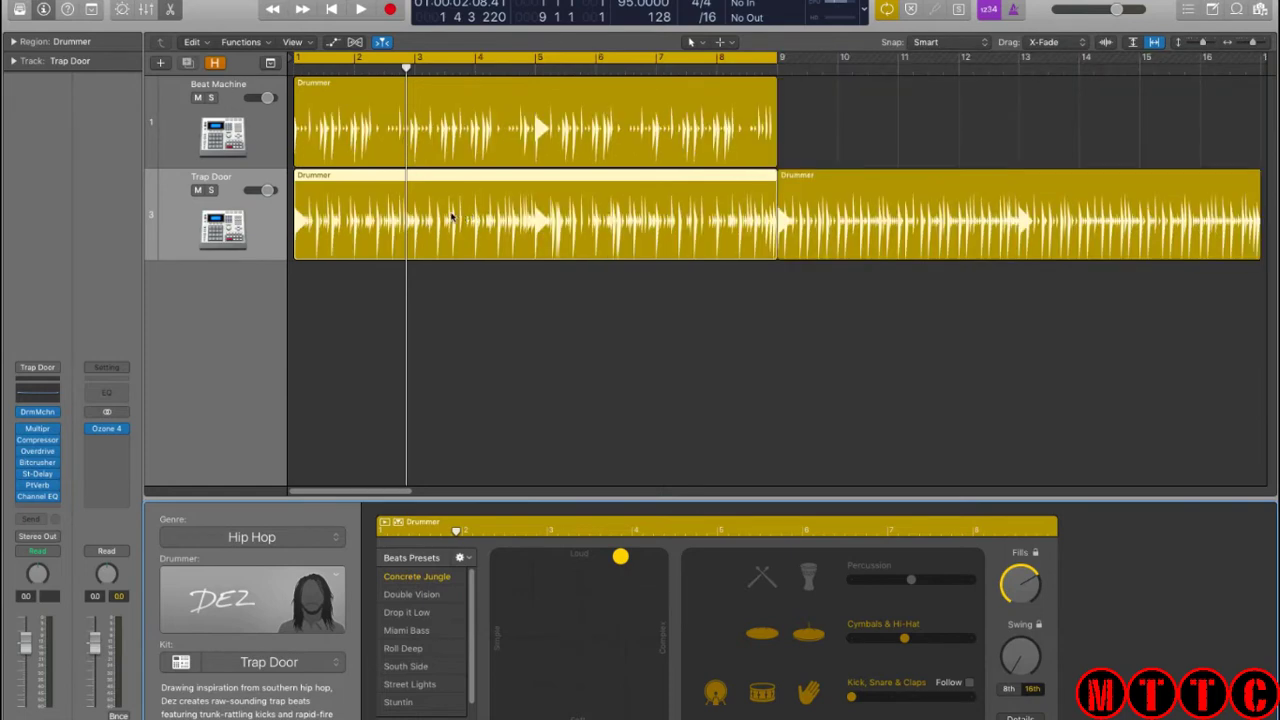
click(198, 98)
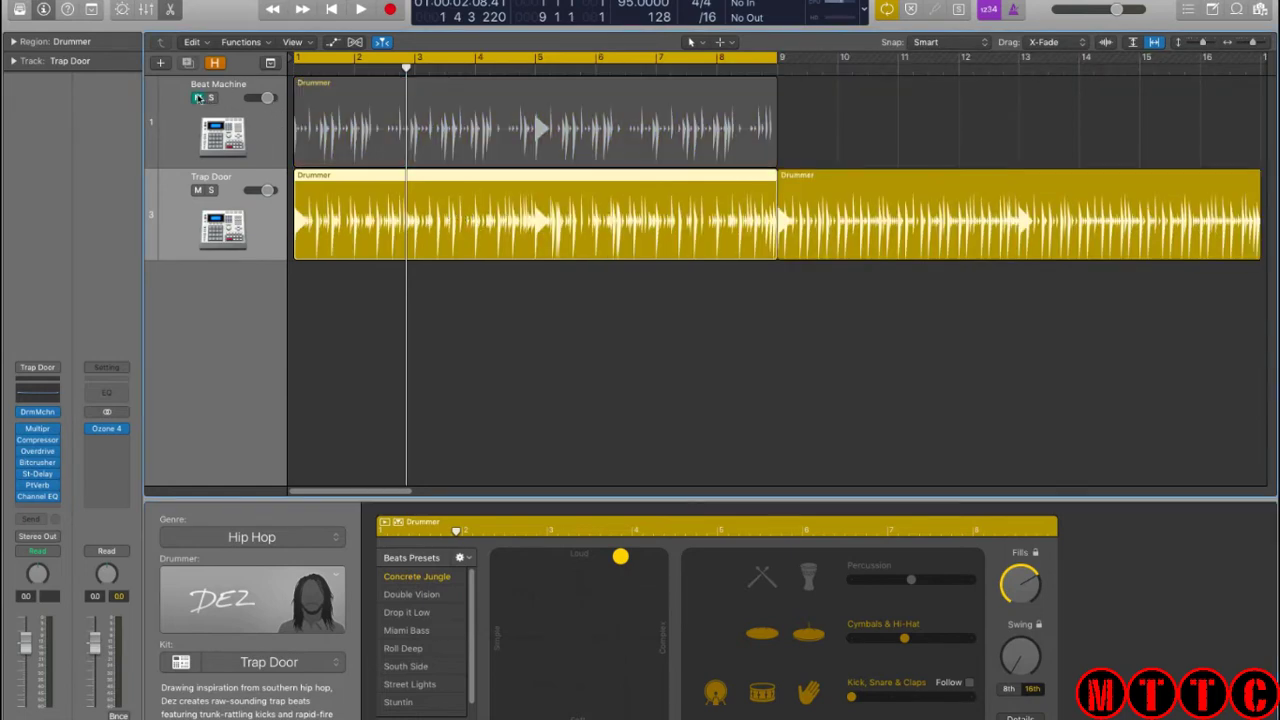
key(space)
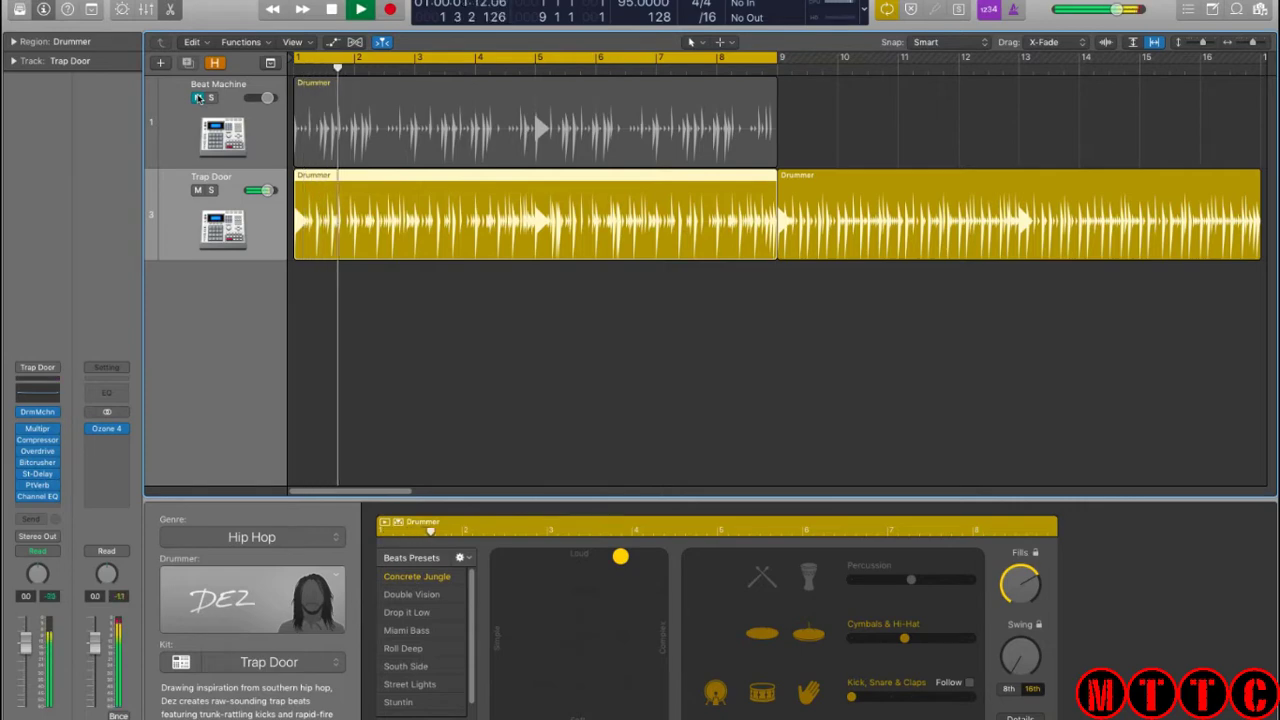
key(space)
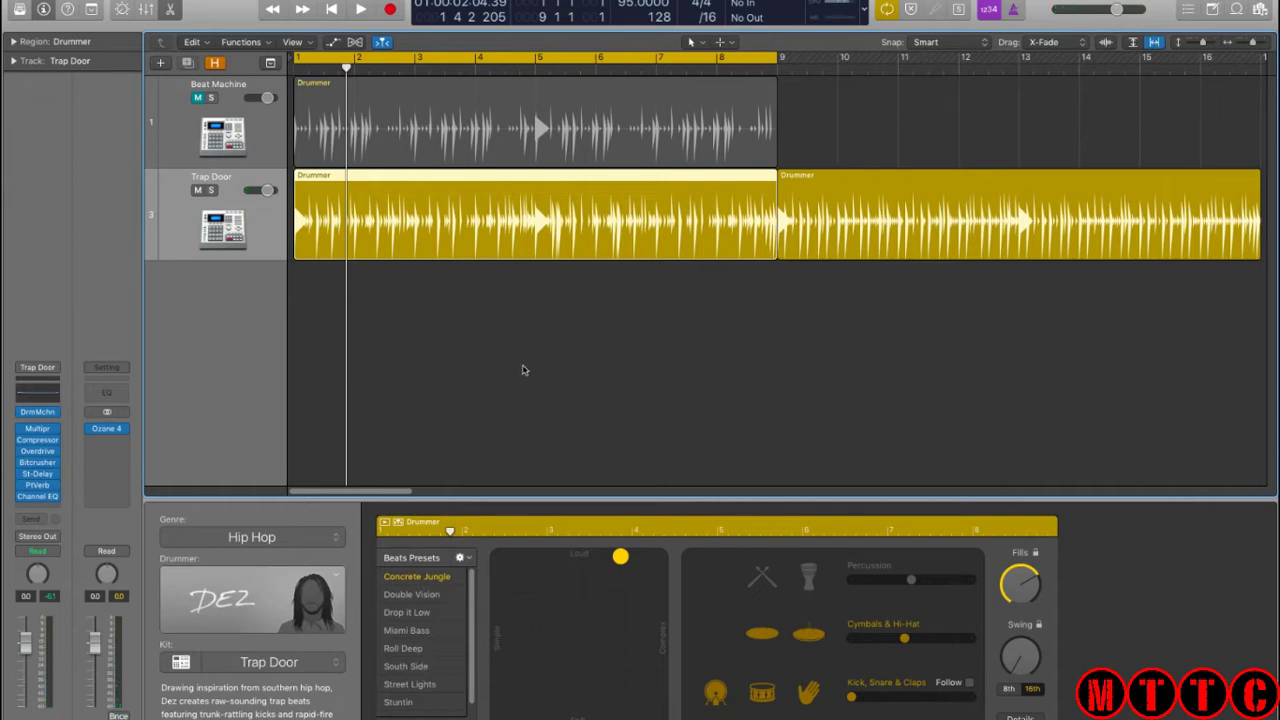
- Delete both Trap Door drummer regions, leaving the track empty
click(420, 277)
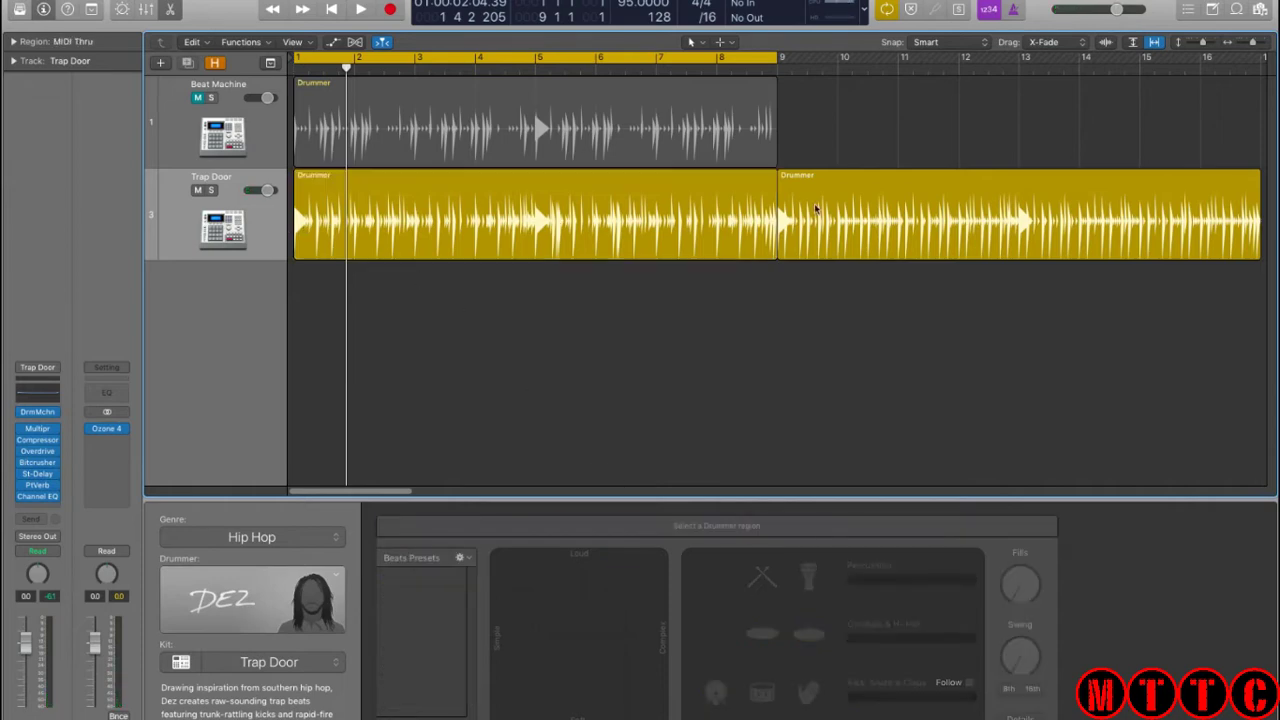
click(652, 218)
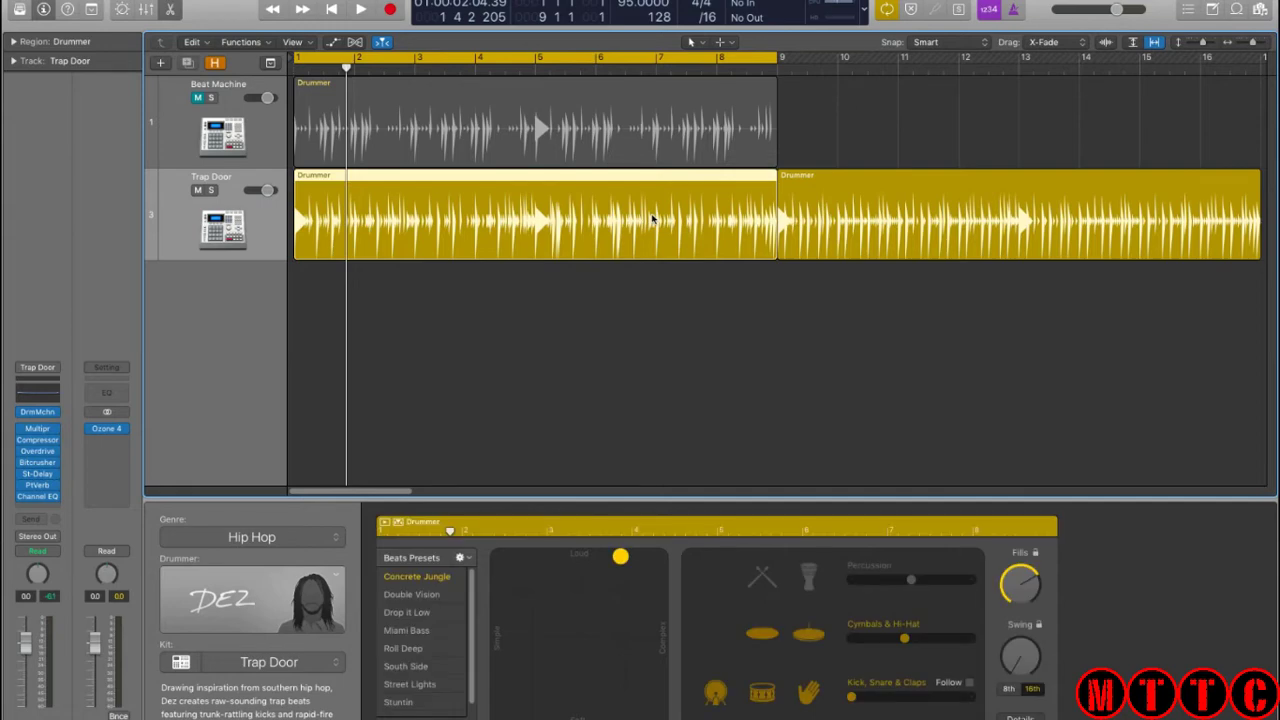
key(Delete)
click(1018, 225)
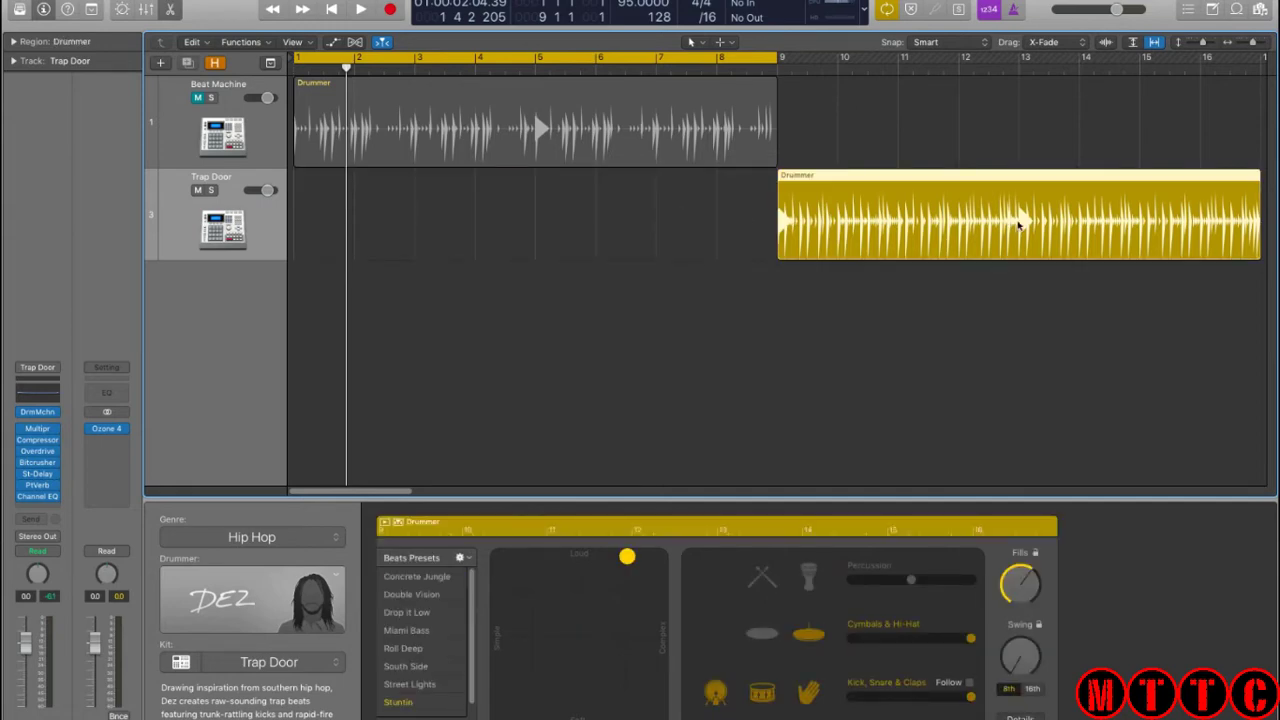
key(Delete)
key(z)
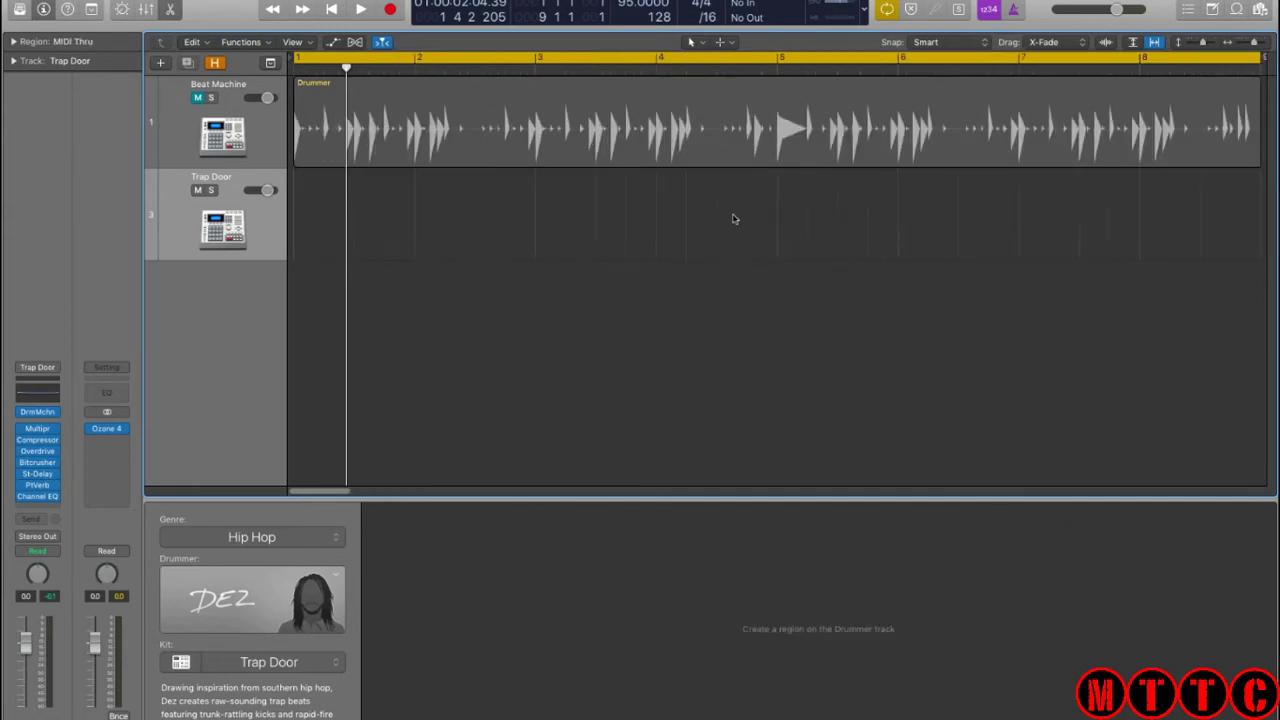
- Give the Trap Door track the Anton drummer with the Beat Machine kit
click(228, 130)
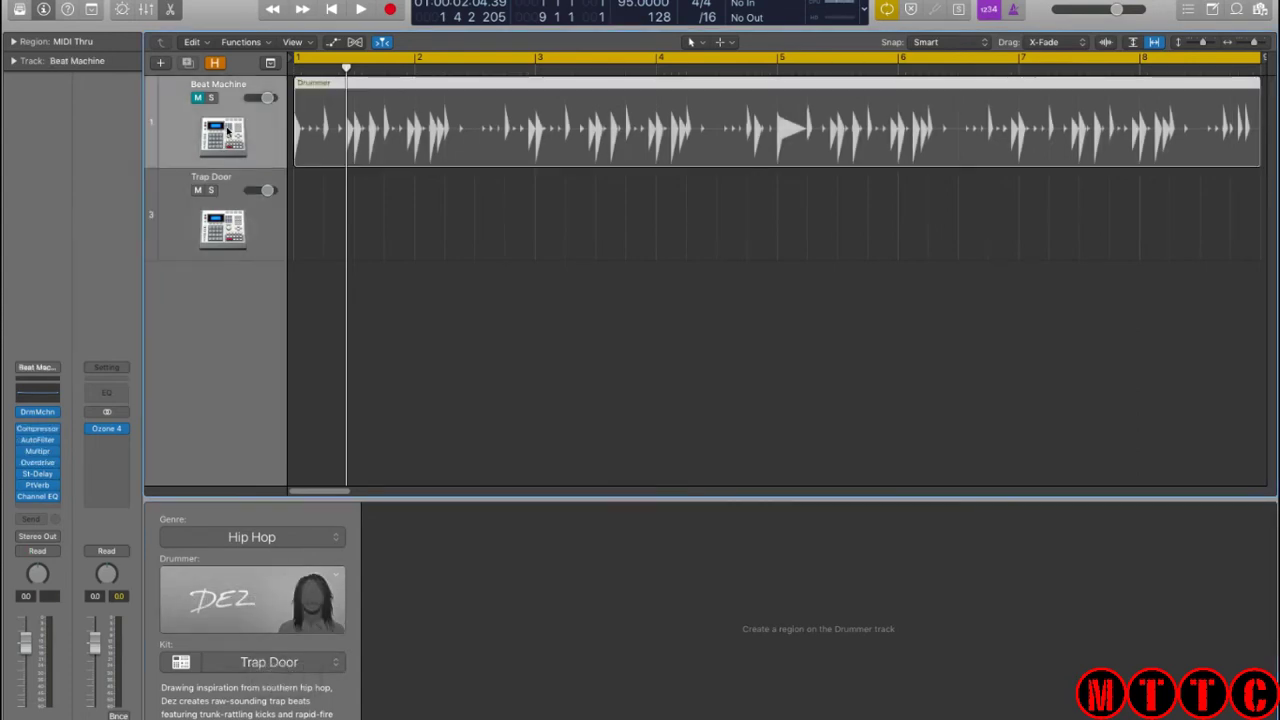
click(245, 238)
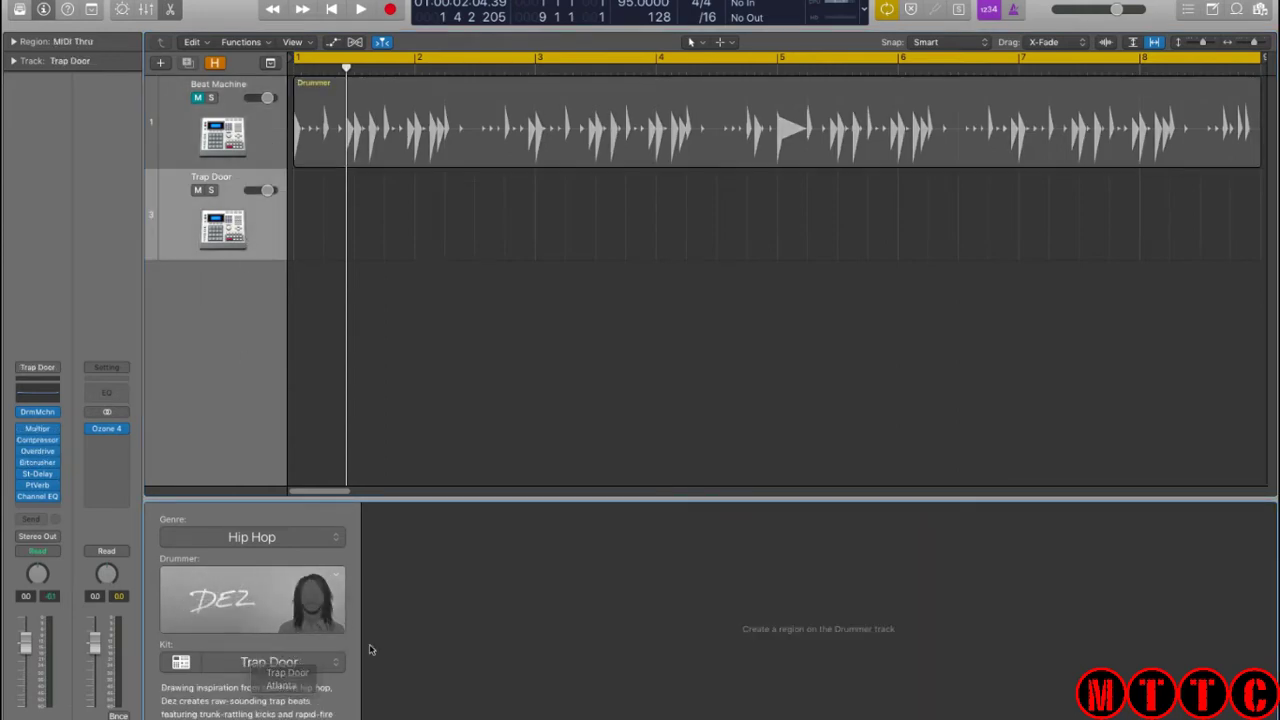
click(290, 598)
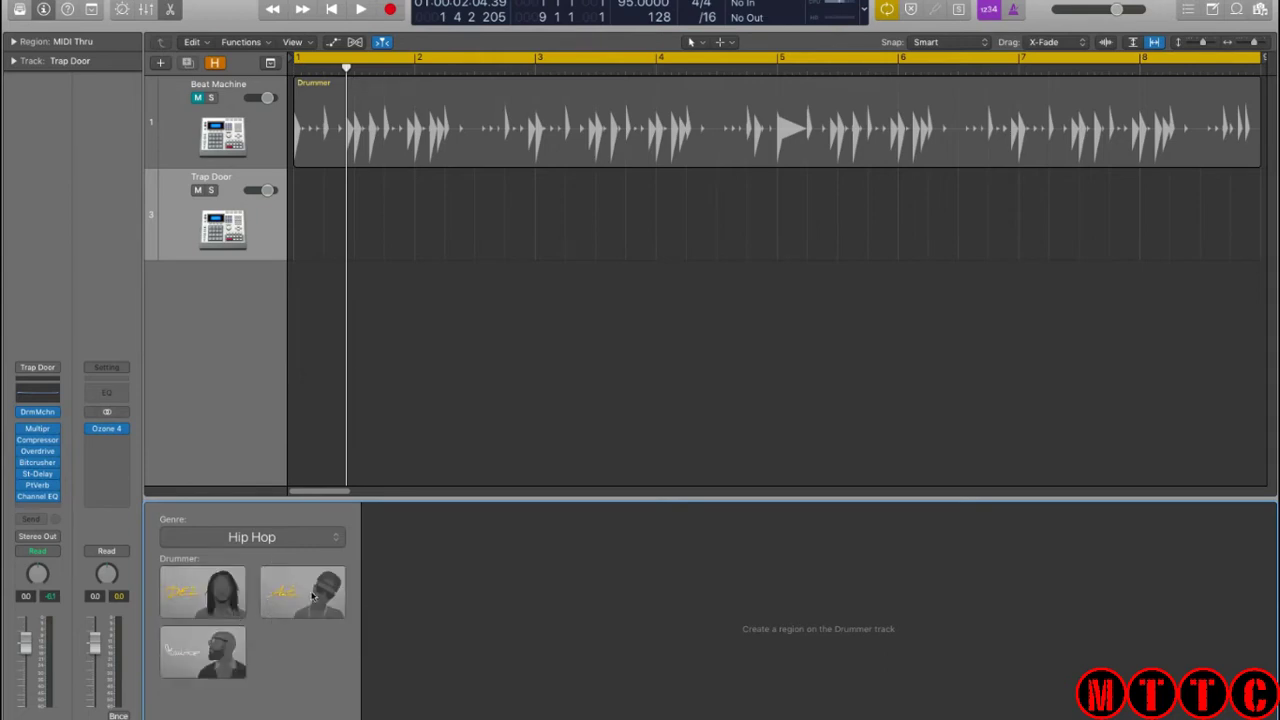
click(311, 595)
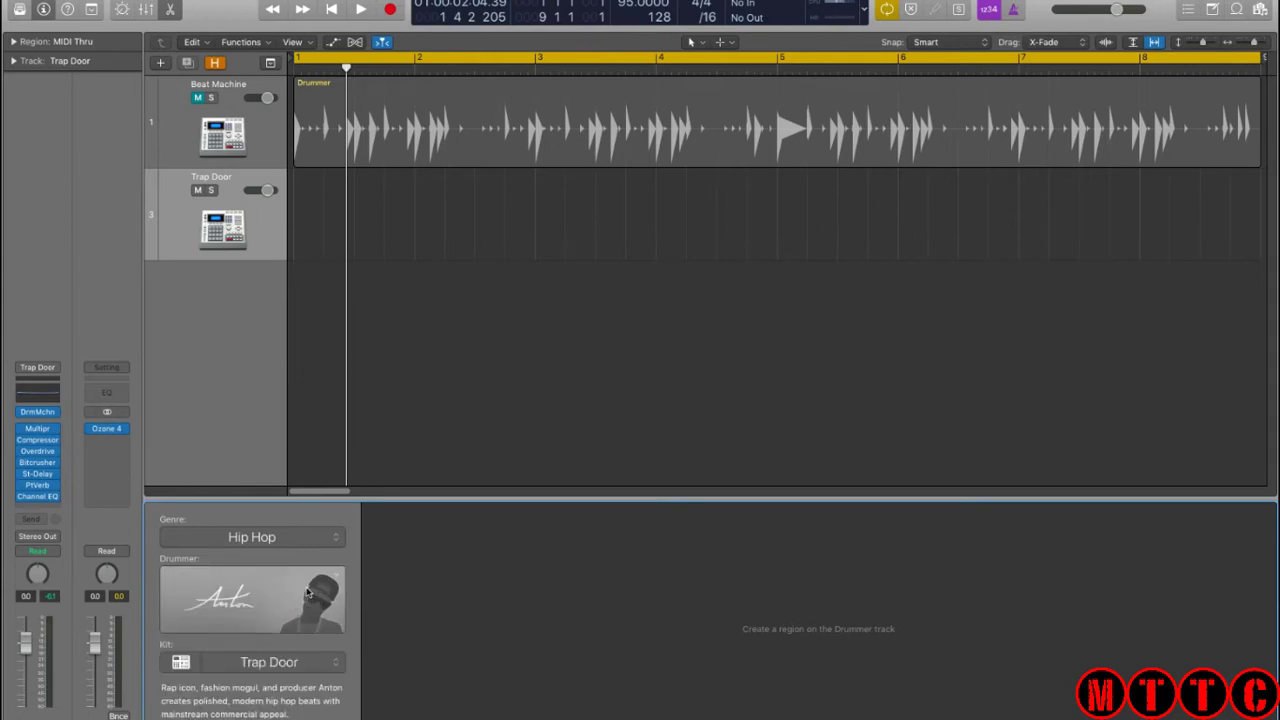
click(301, 660)
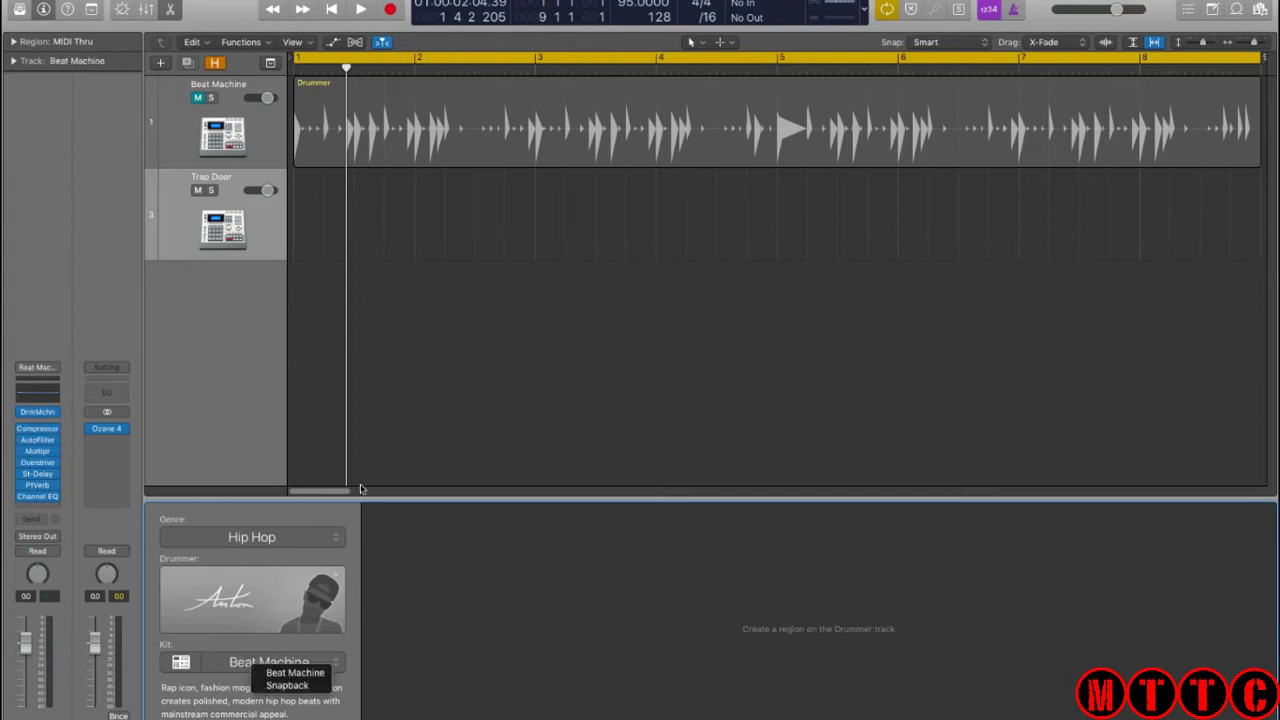
click(445, 225)
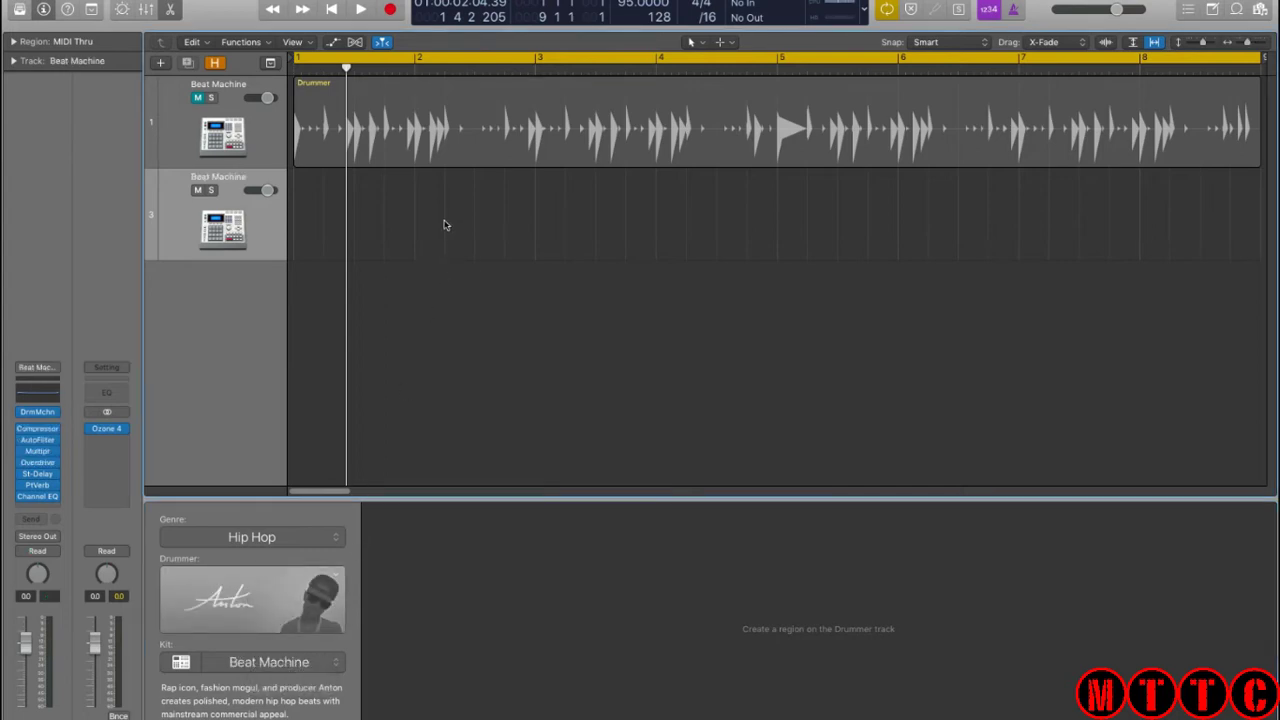
- Option-drag a copy of the Drummer region onto the second Beat Machine track and audition it
click(416, 153)
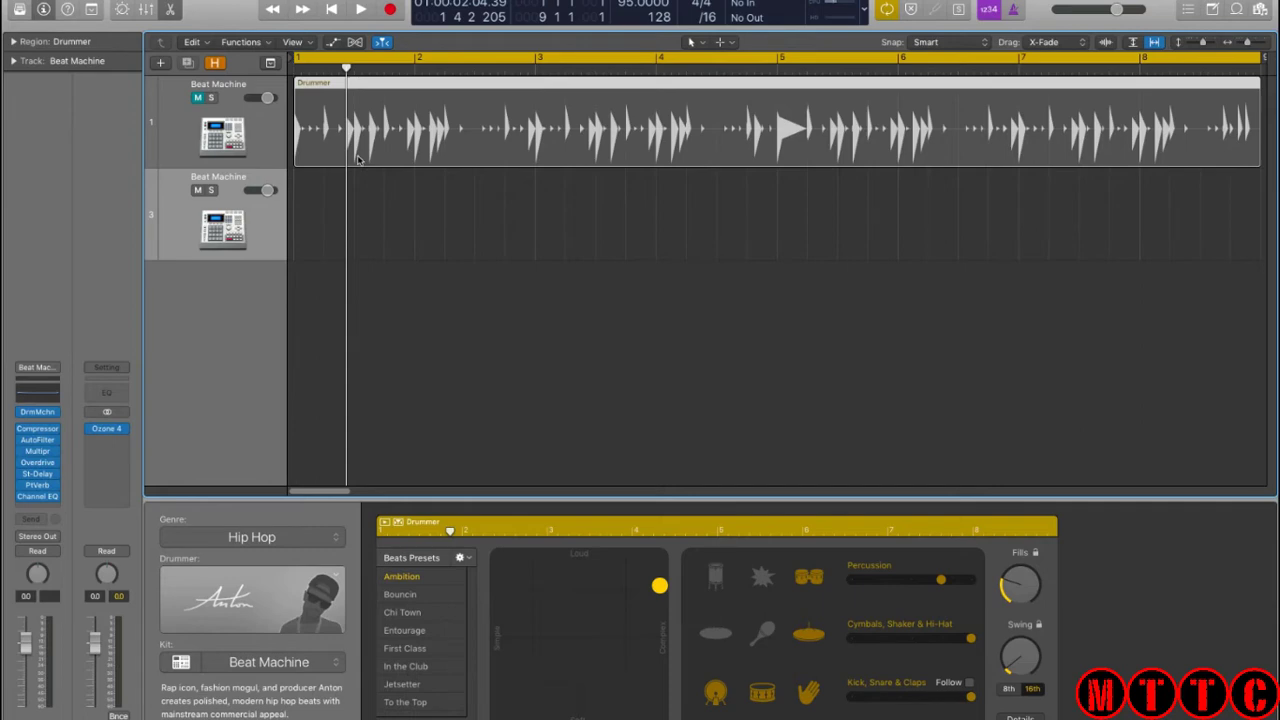
drag(363, 166, 355, 212)
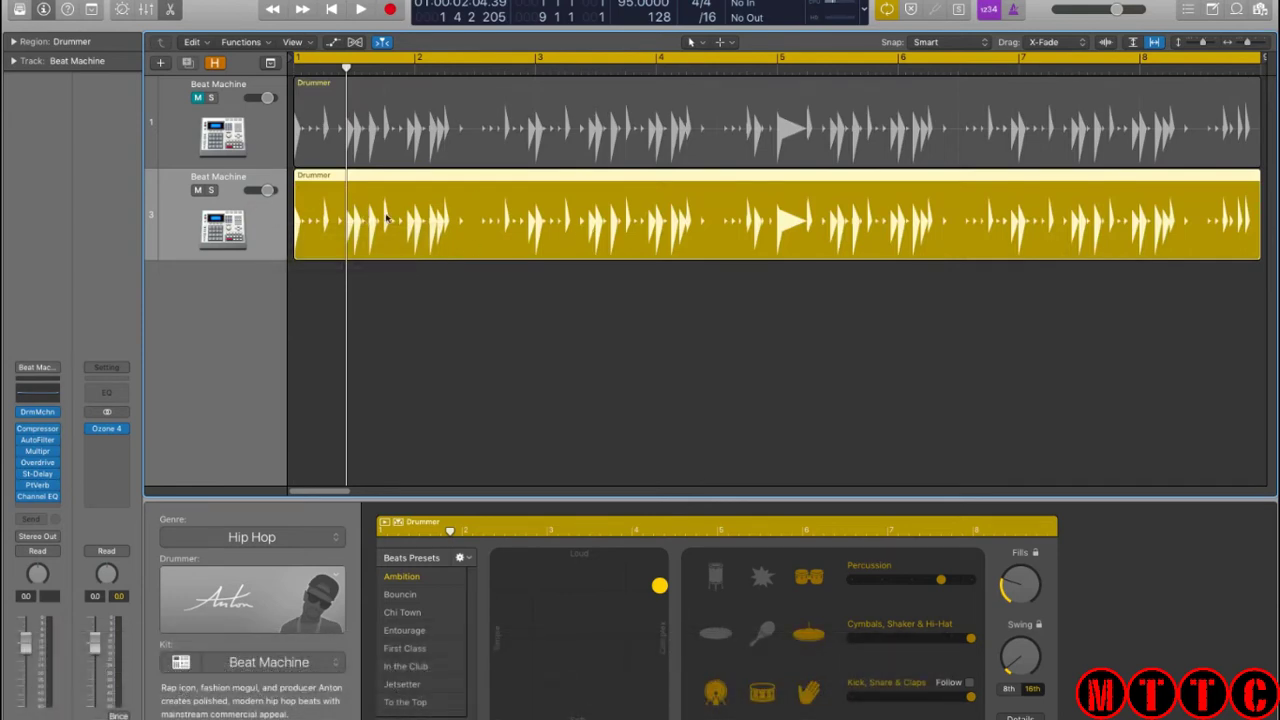
key(space)
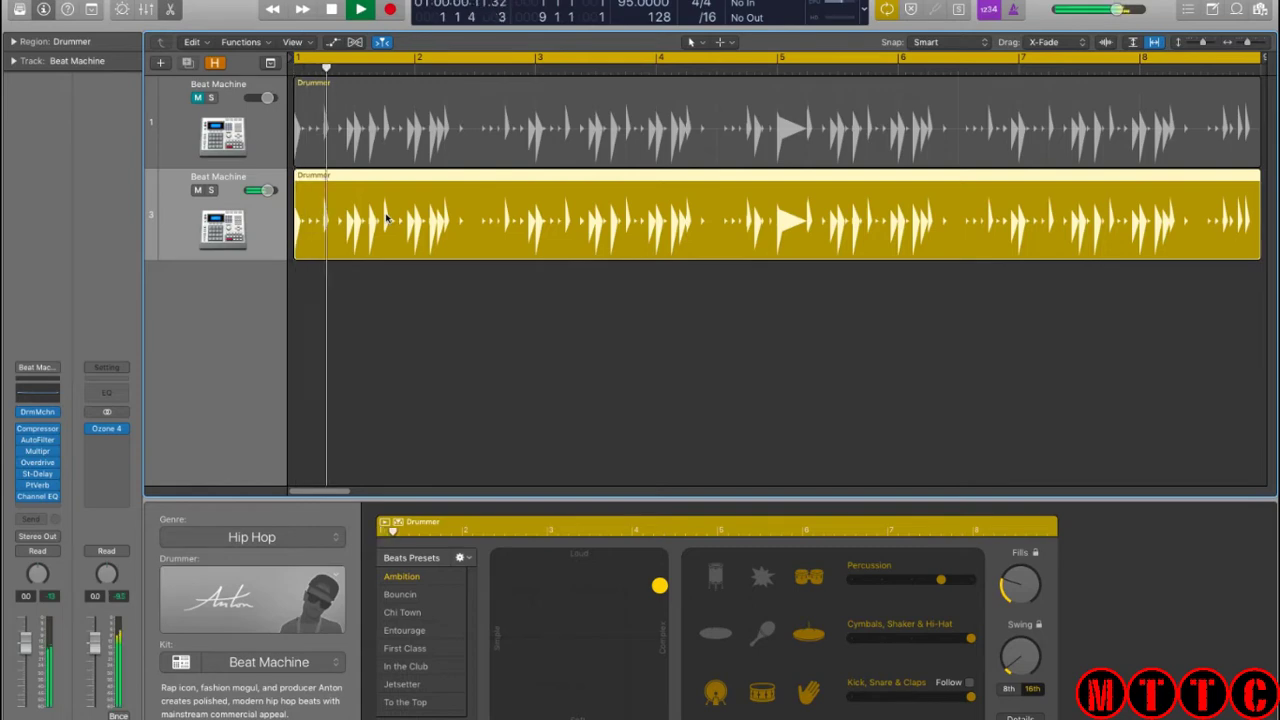
key(space)
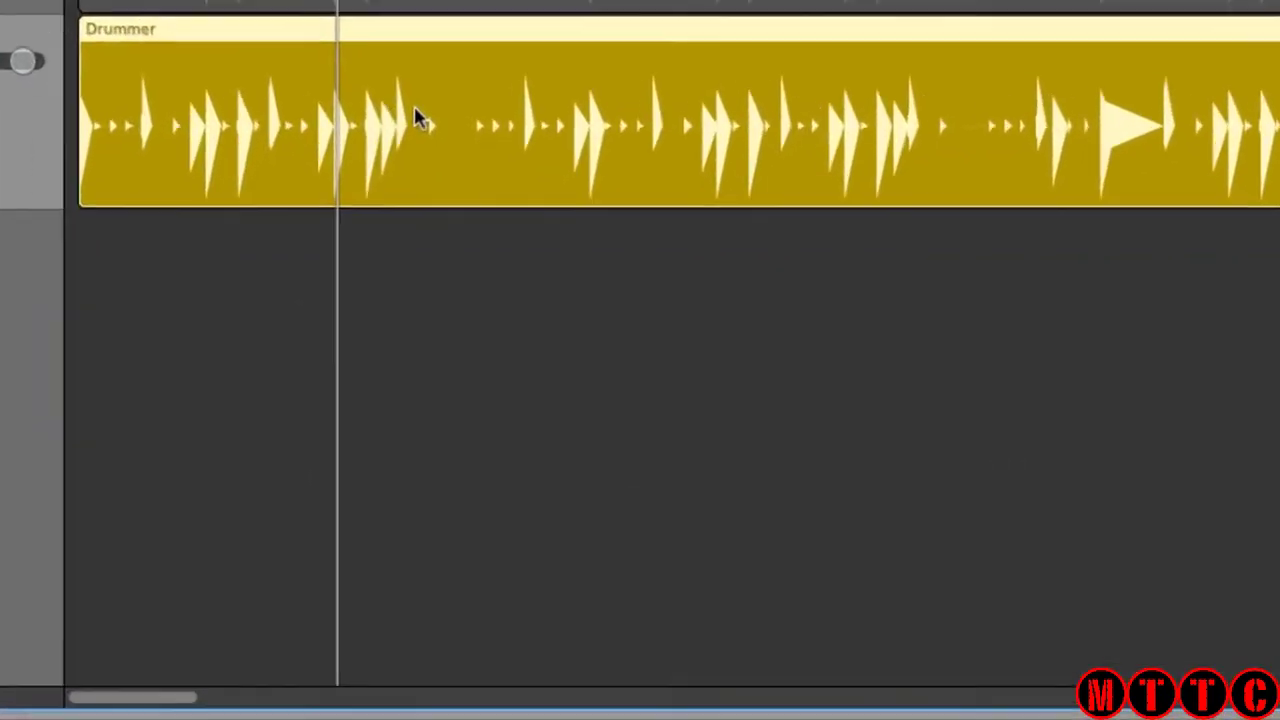
- Convert the copied Drummer region to a MIDI region and show its notes in the Piano Roll
right_click(454, 218)
mouse_move(505, 418)
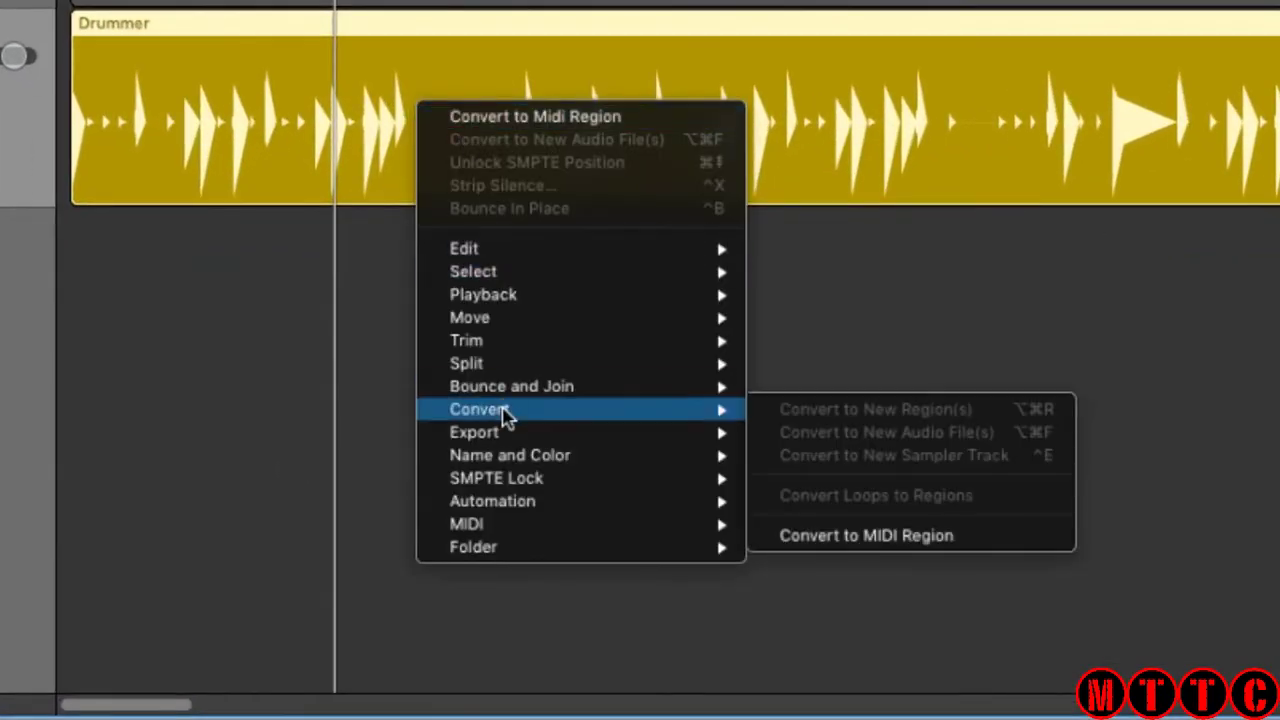
click(920, 536)
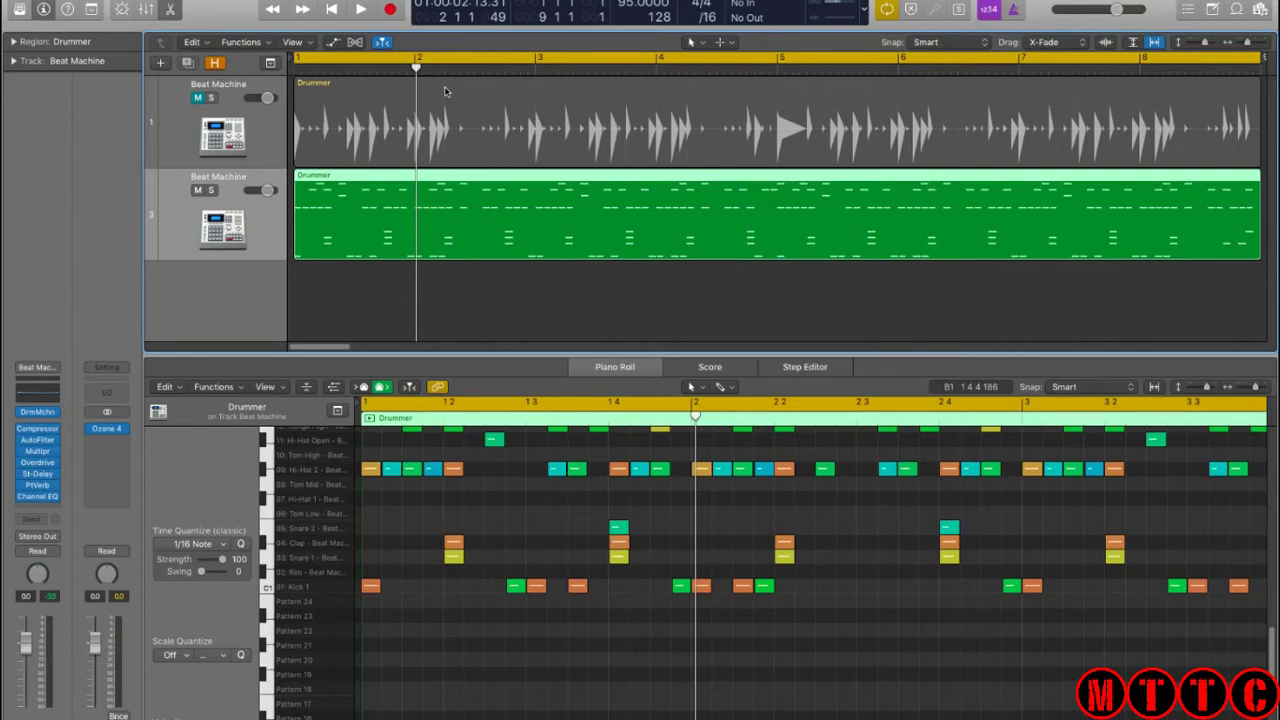
click(445, 92)
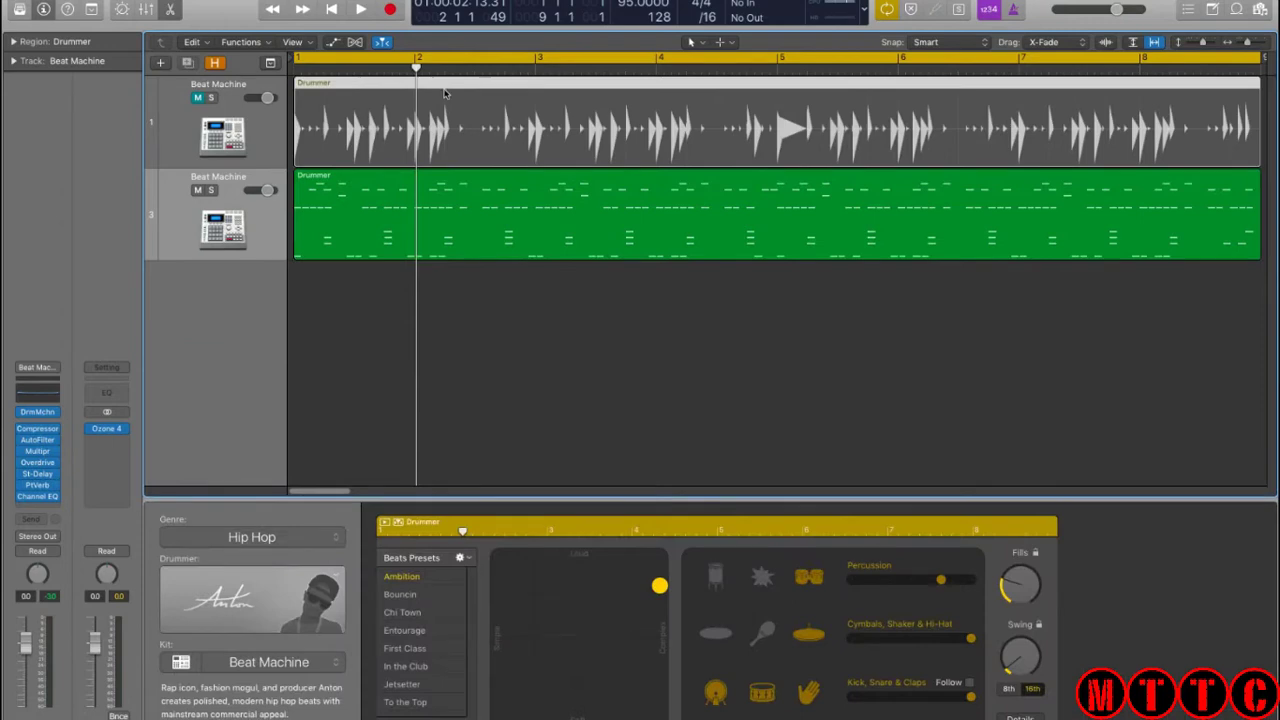
click(438, 198)
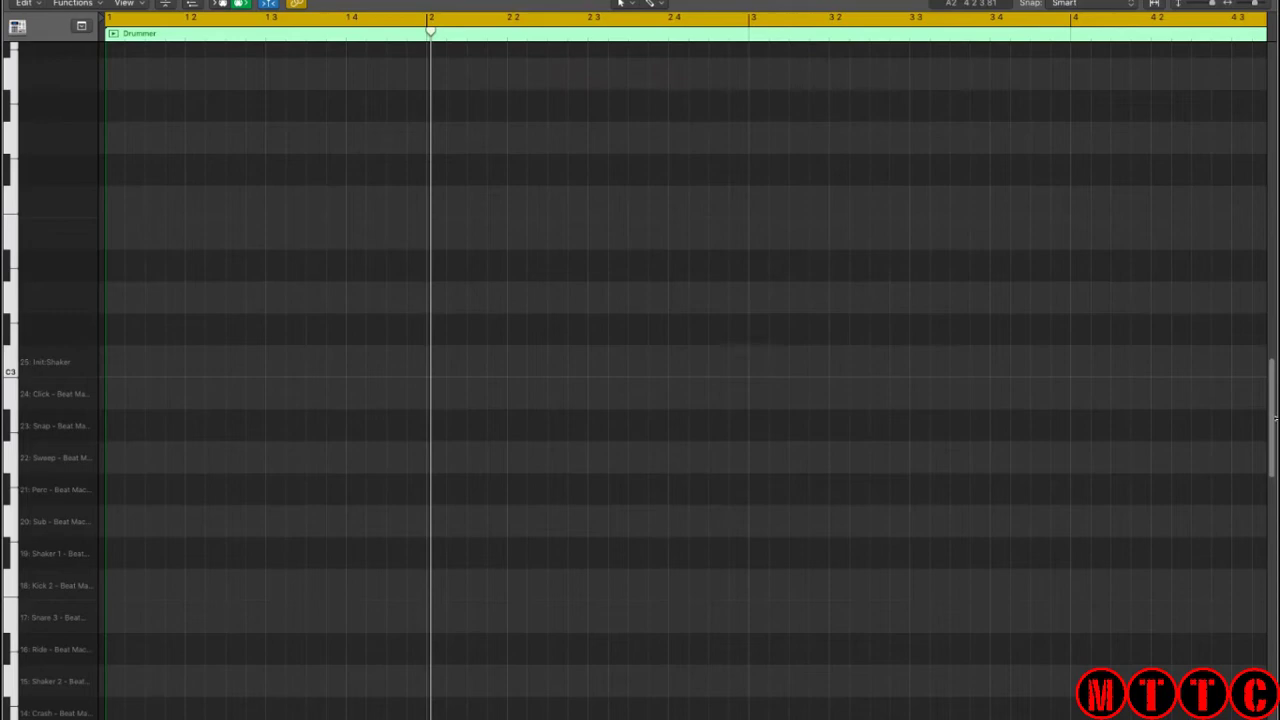
drag(1271, 392, 1258, 486)
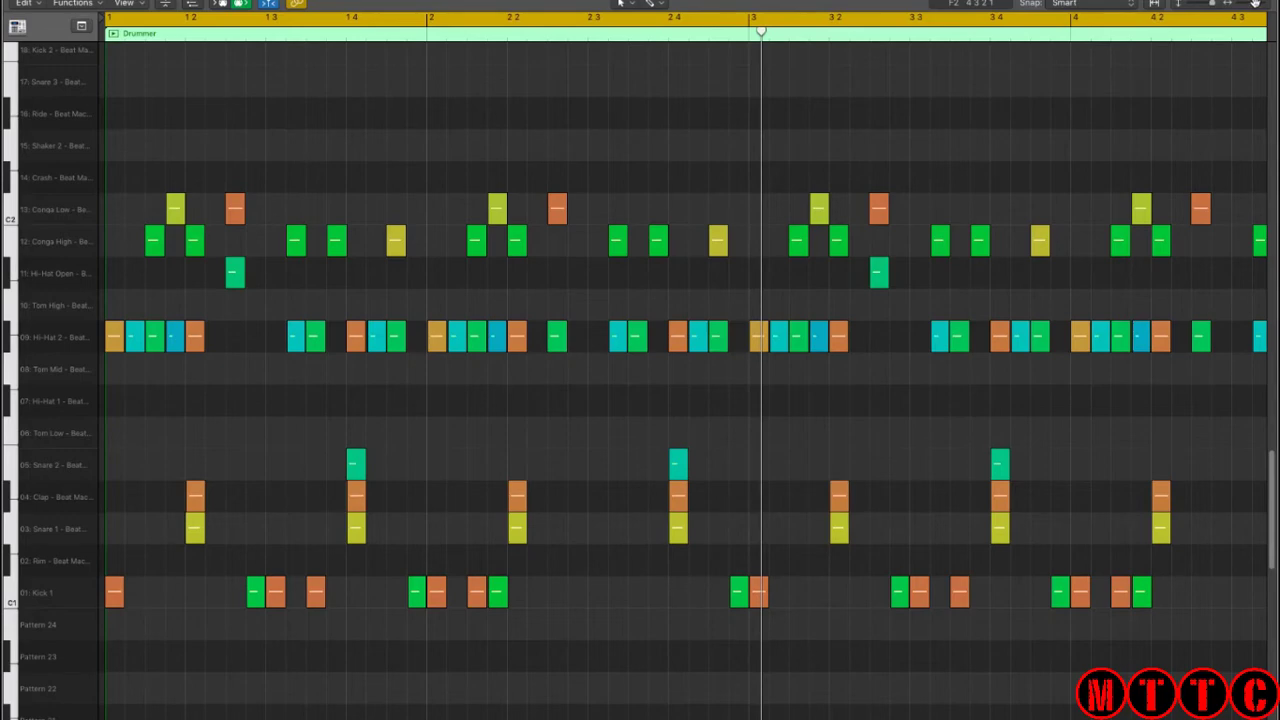
drag(1255, 3, 1276, 4)
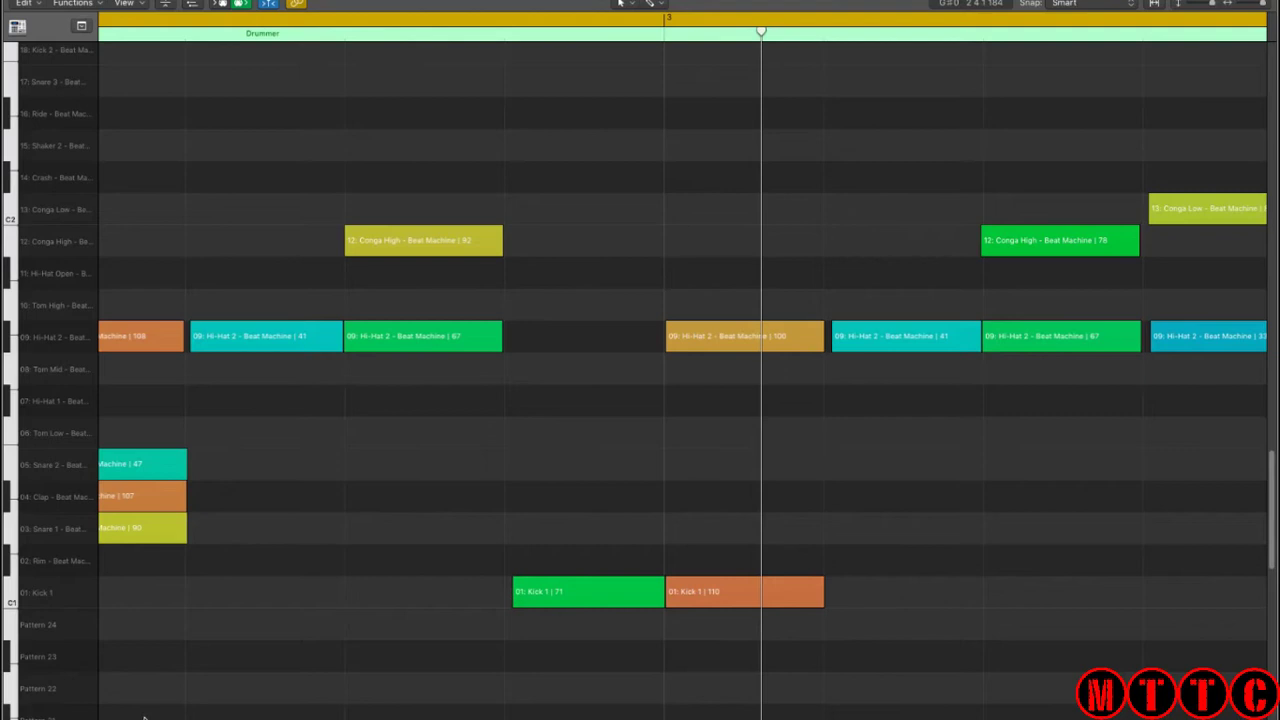
scroll(683, 380, left, 10)
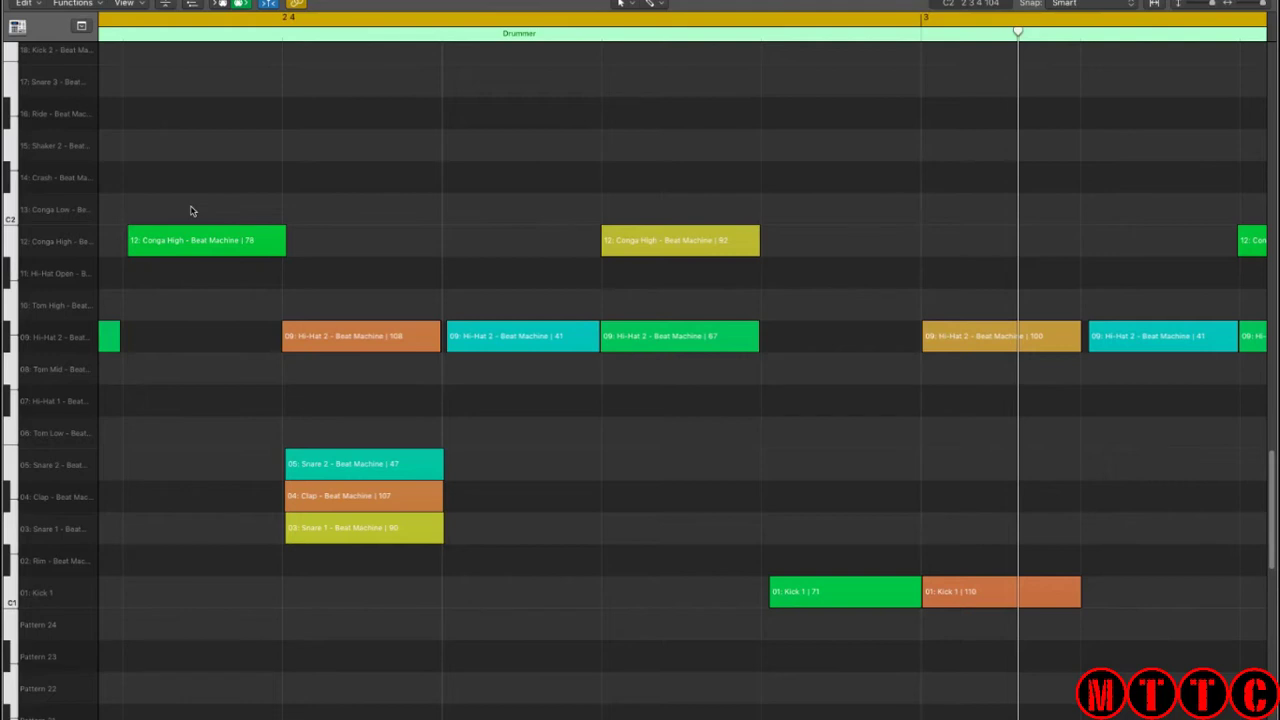
key(z)
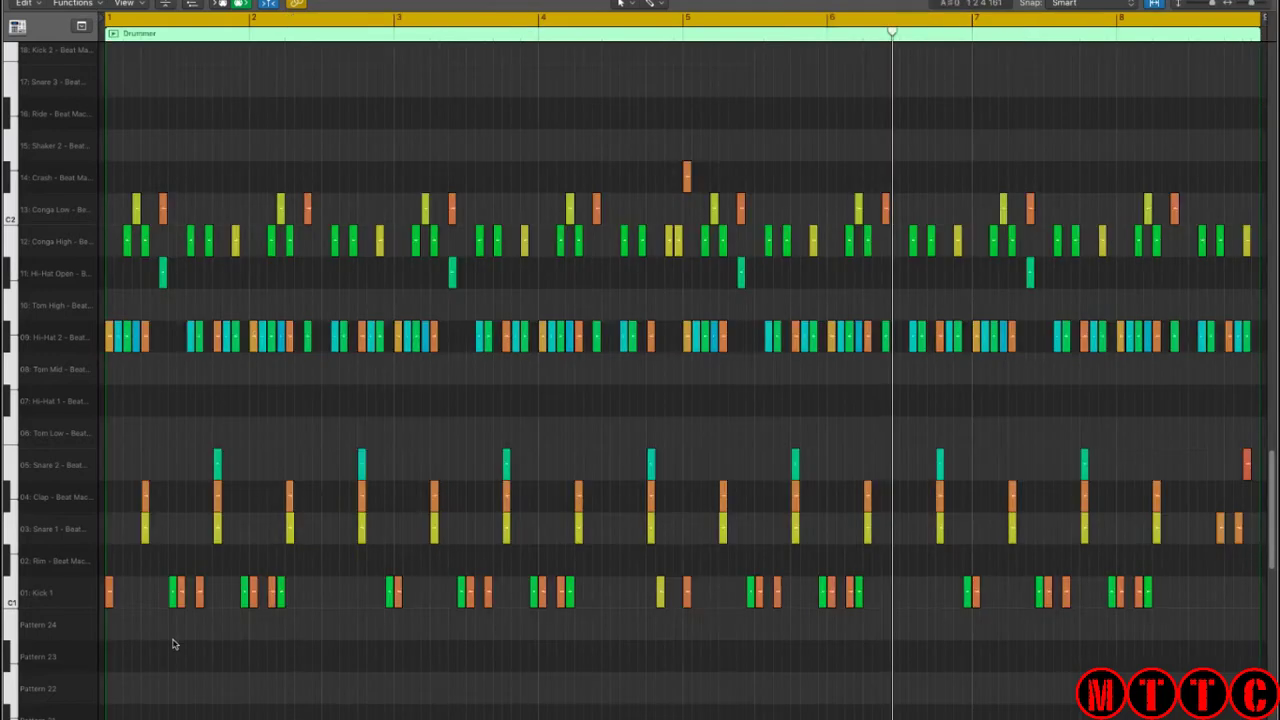
click(70, 598)
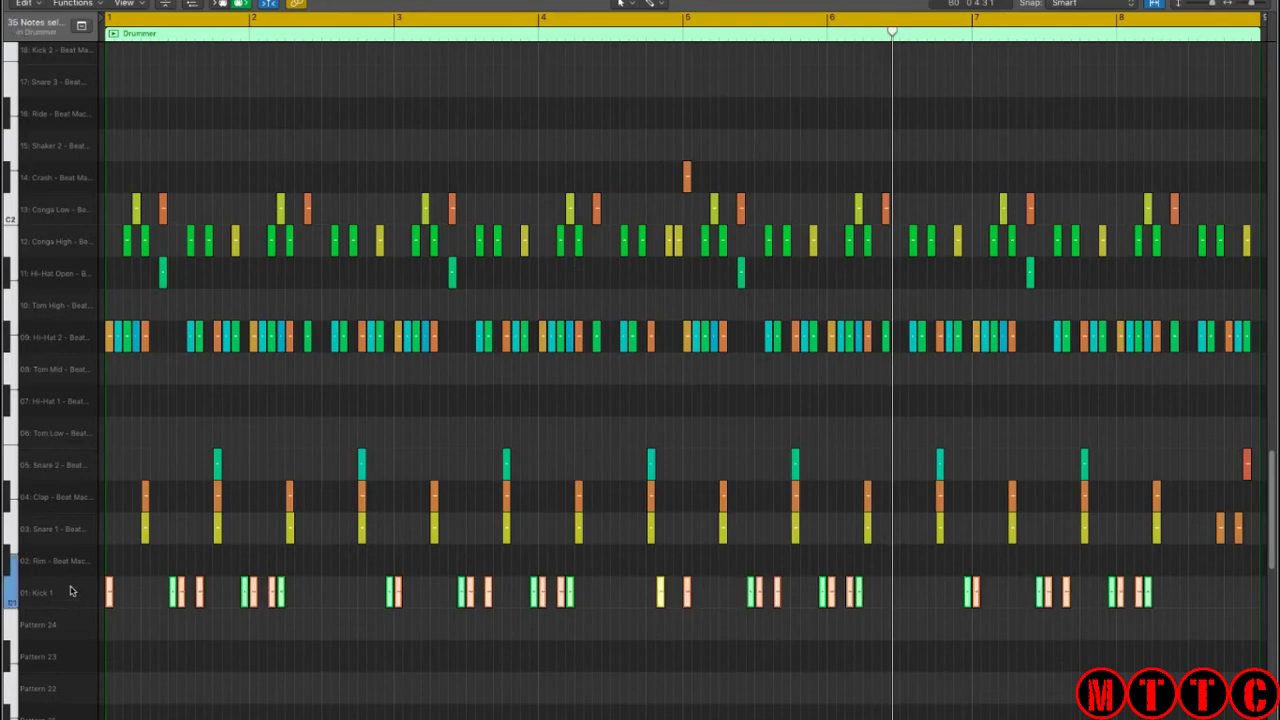
click(63, 530)
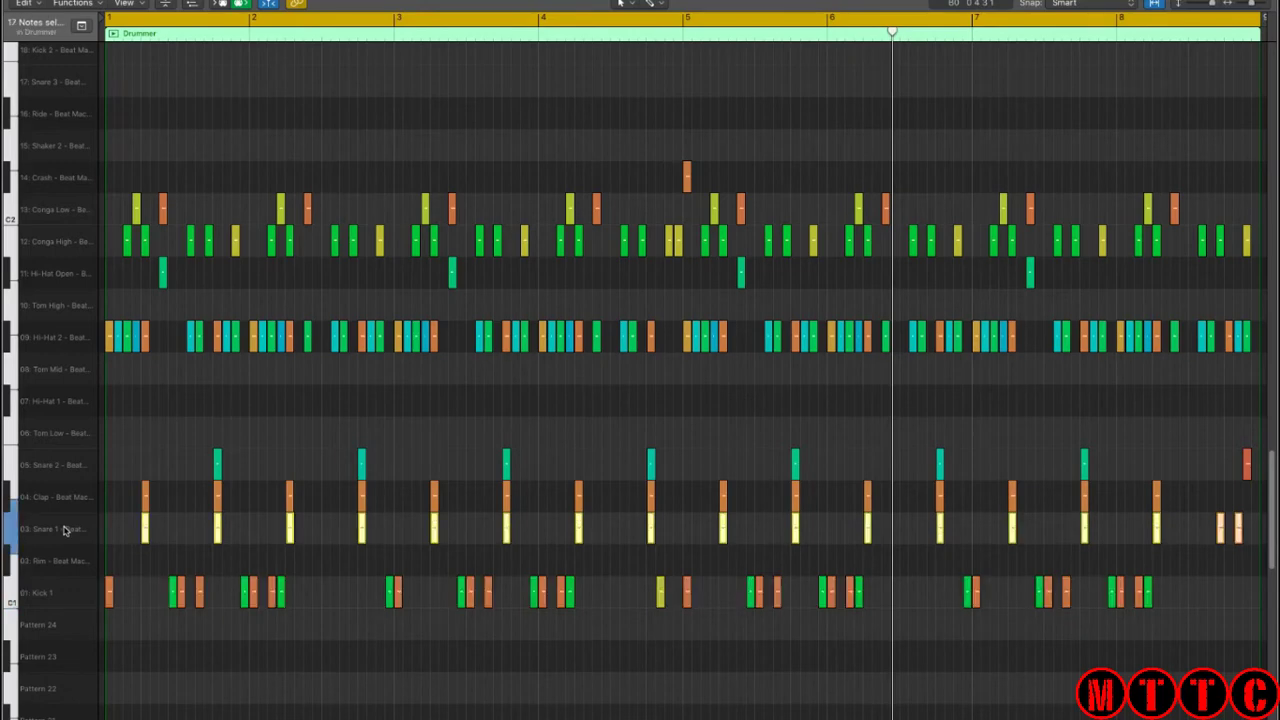
click(75, 500)
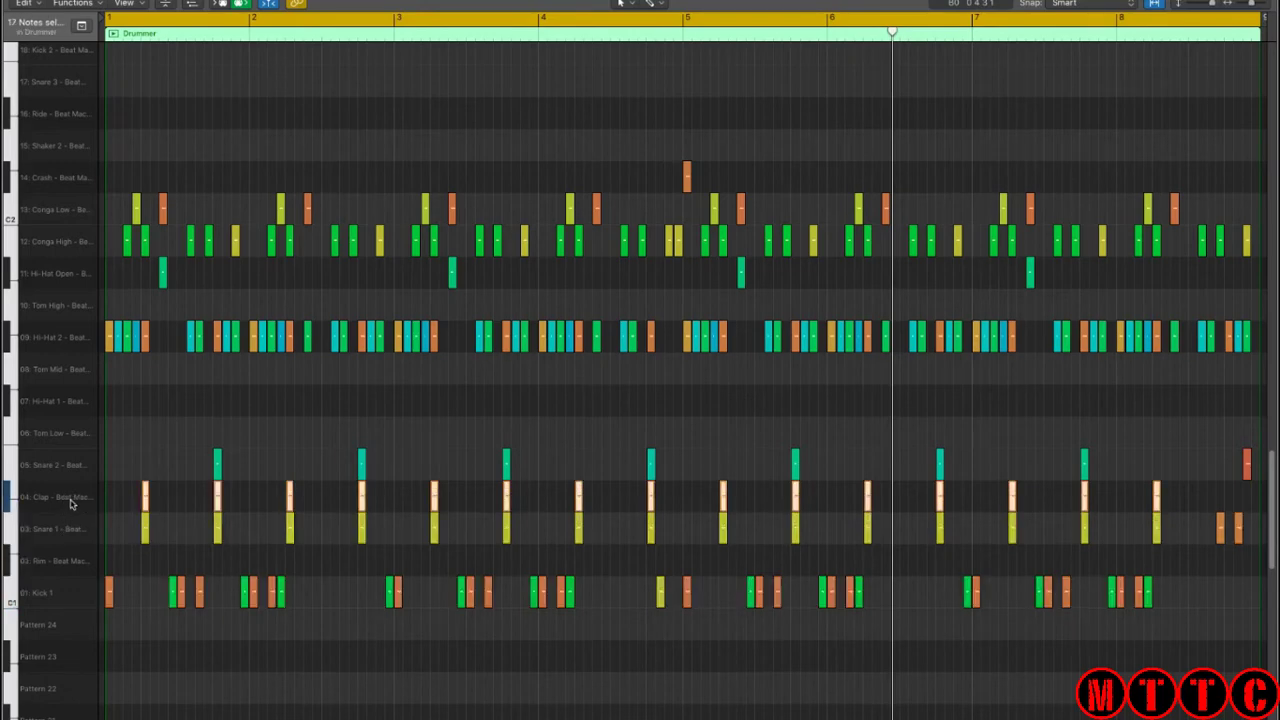
click(72, 467)
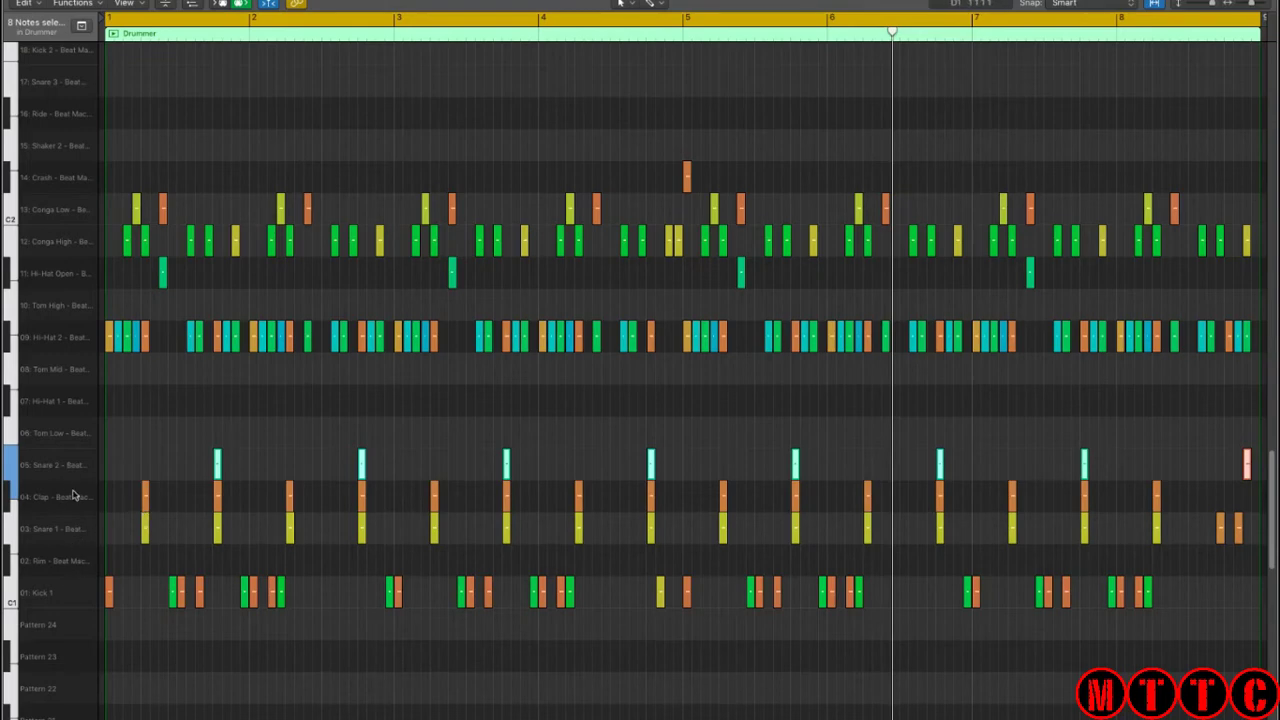
click(68, 497)
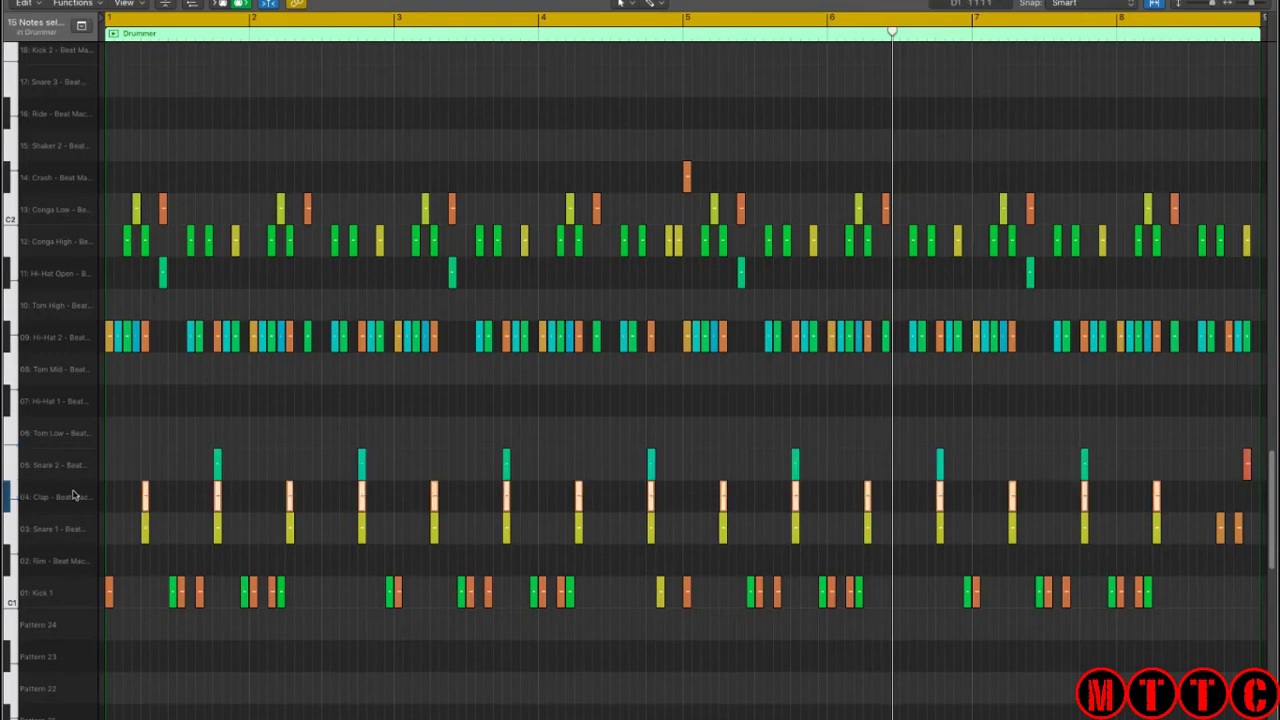
click(63, 337)
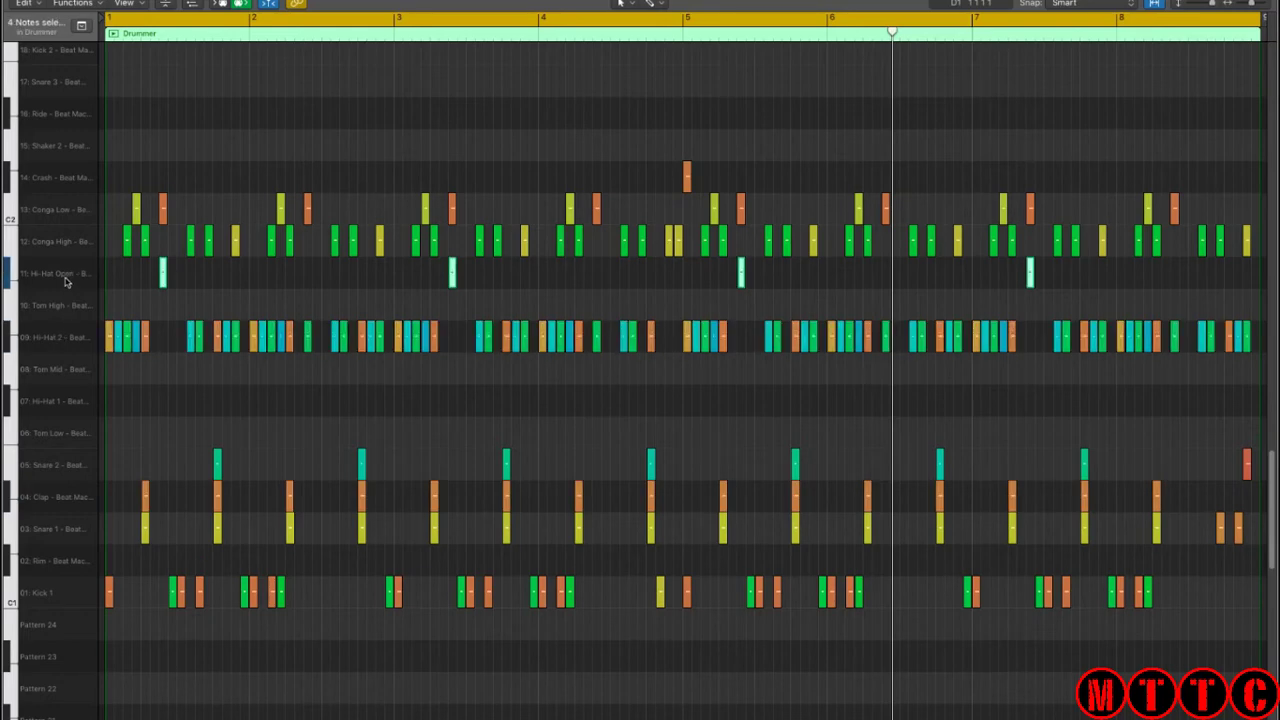
click(64, 245)
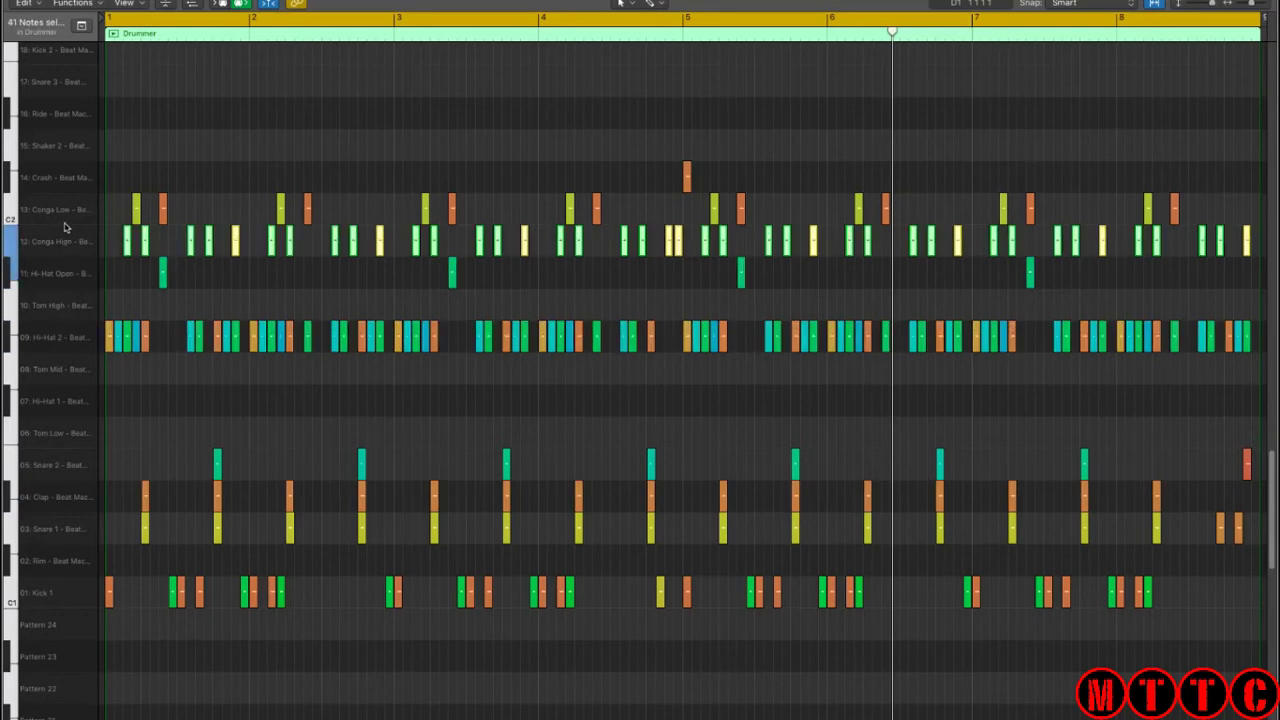
click(61, 209)
click(62, 184)
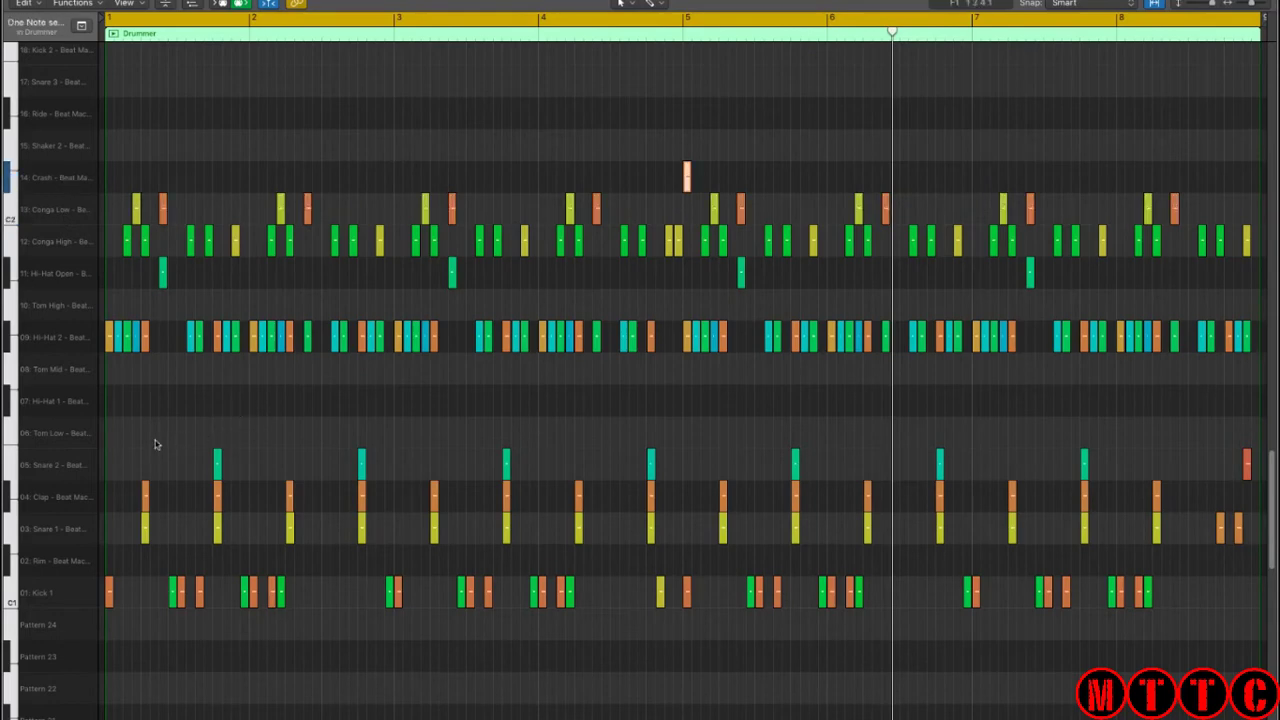
click(1220, 477)
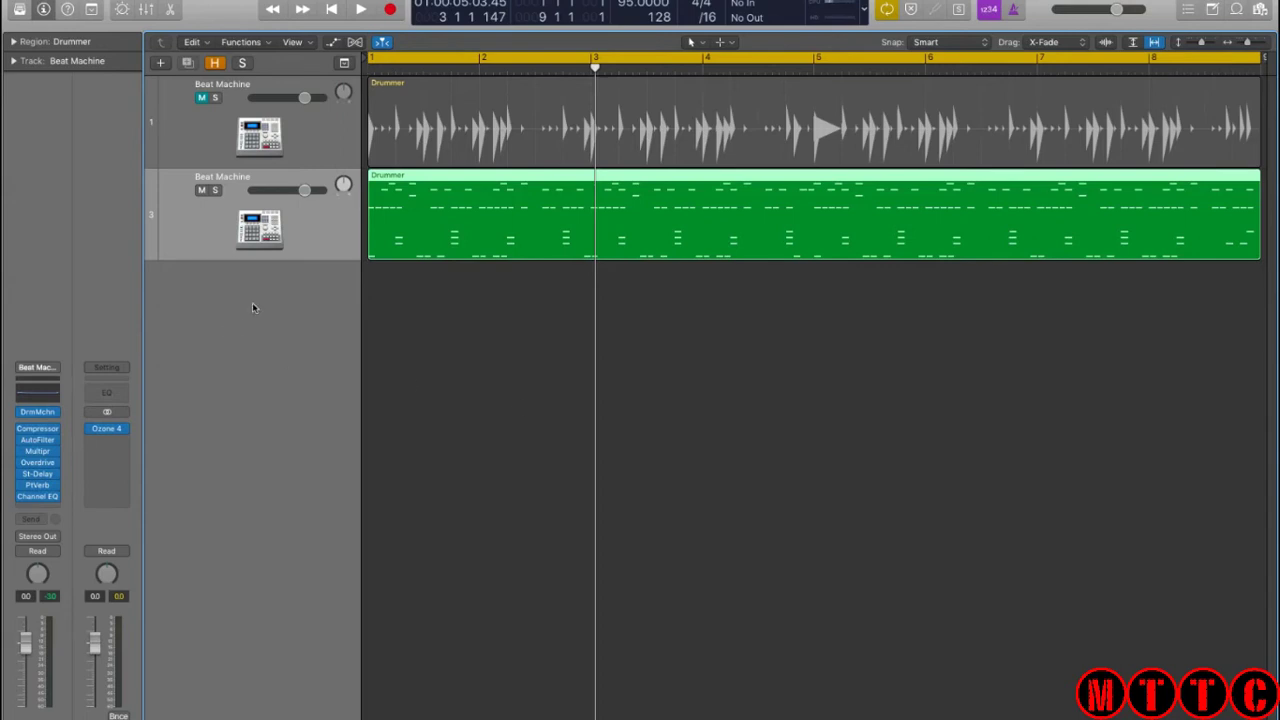
- Create a new software instrument track using EXS24 (Sampler) as its instrument
click(159, 63)
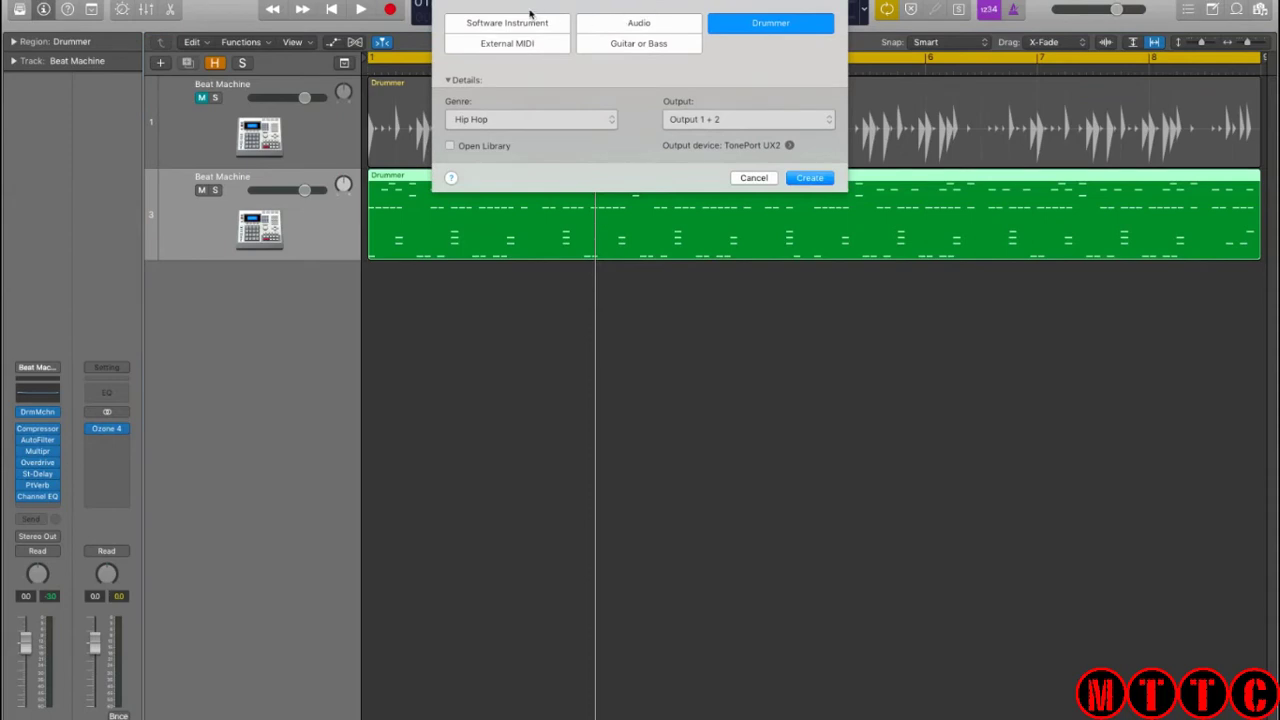
click(527, 20)
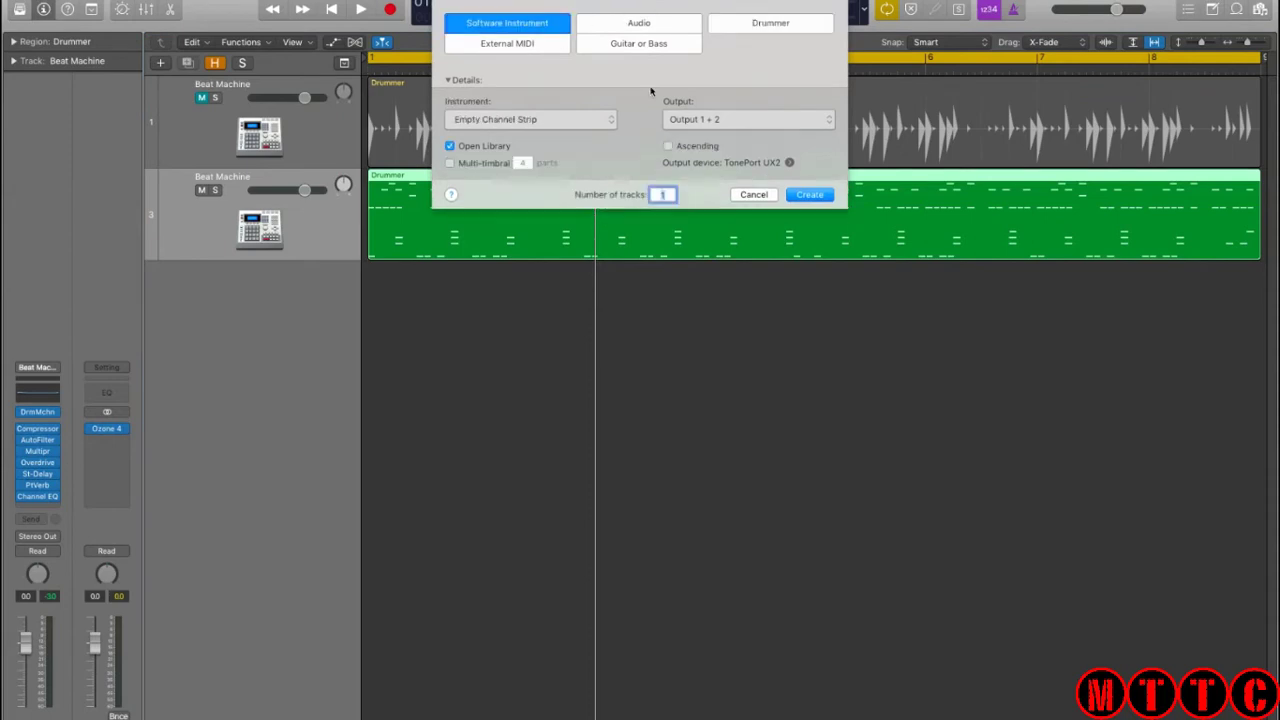
click(516, 120)
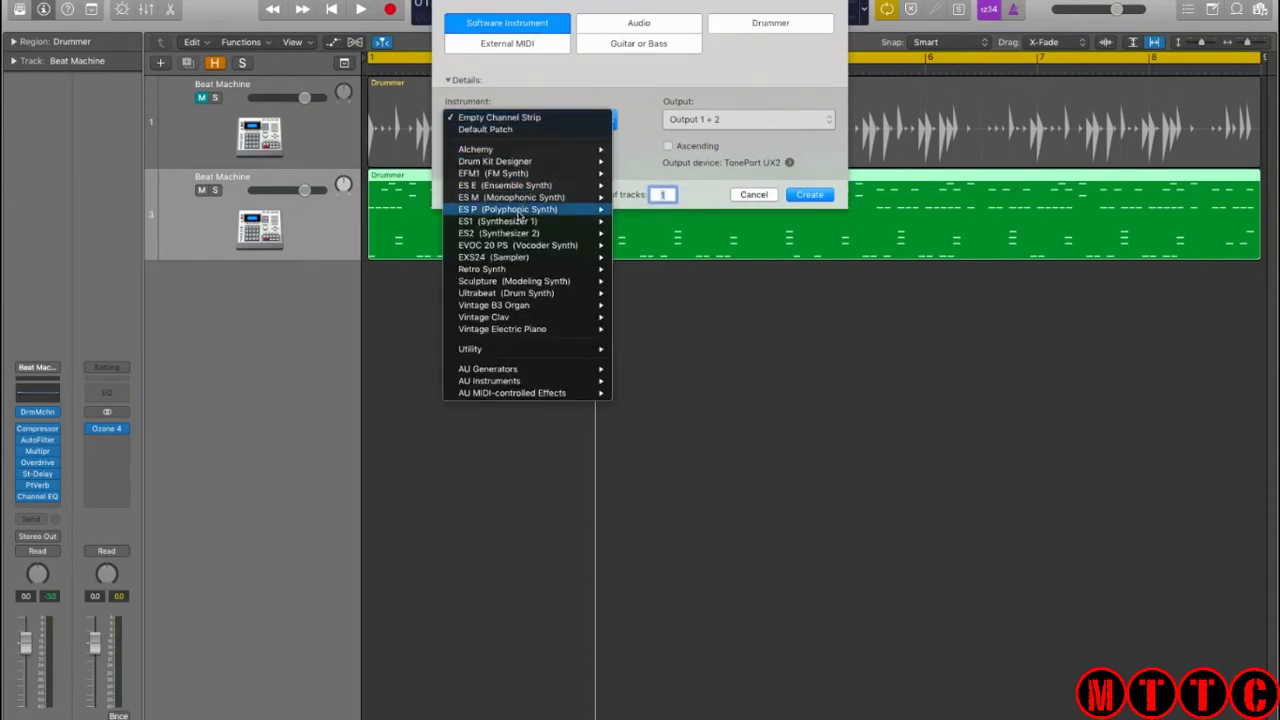
mouse_move(516, 233)
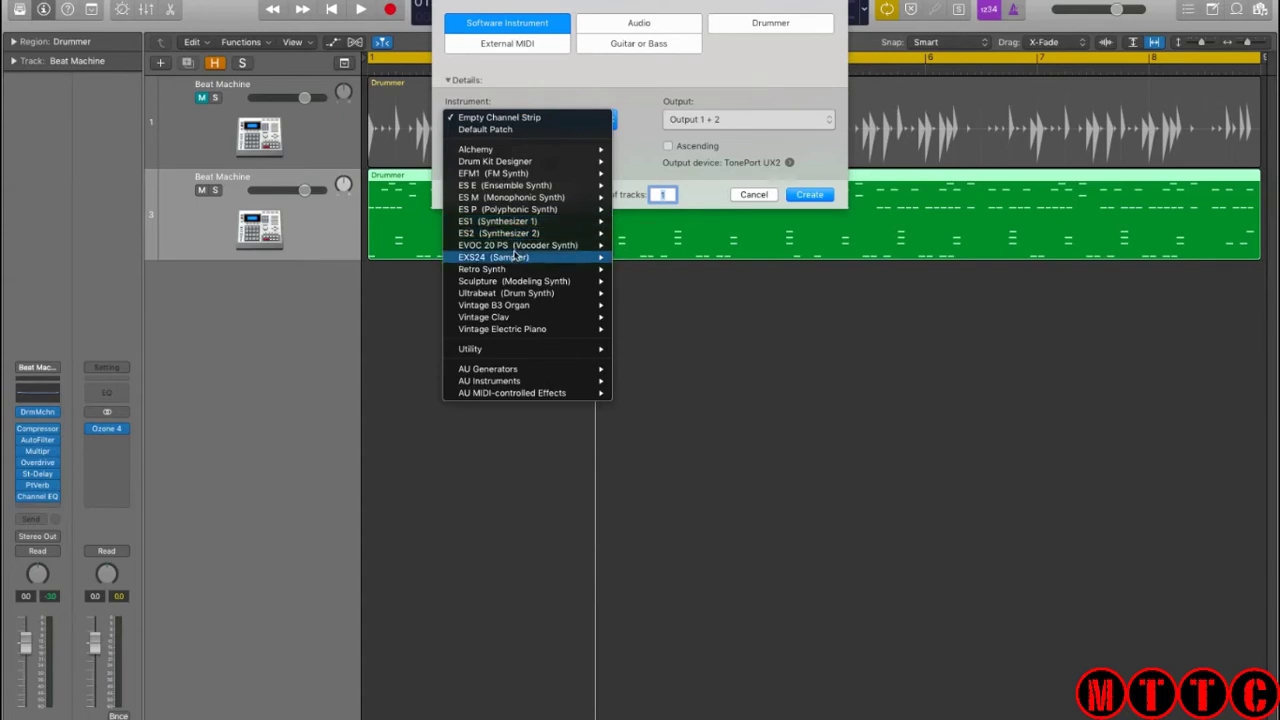
click(515, 257)
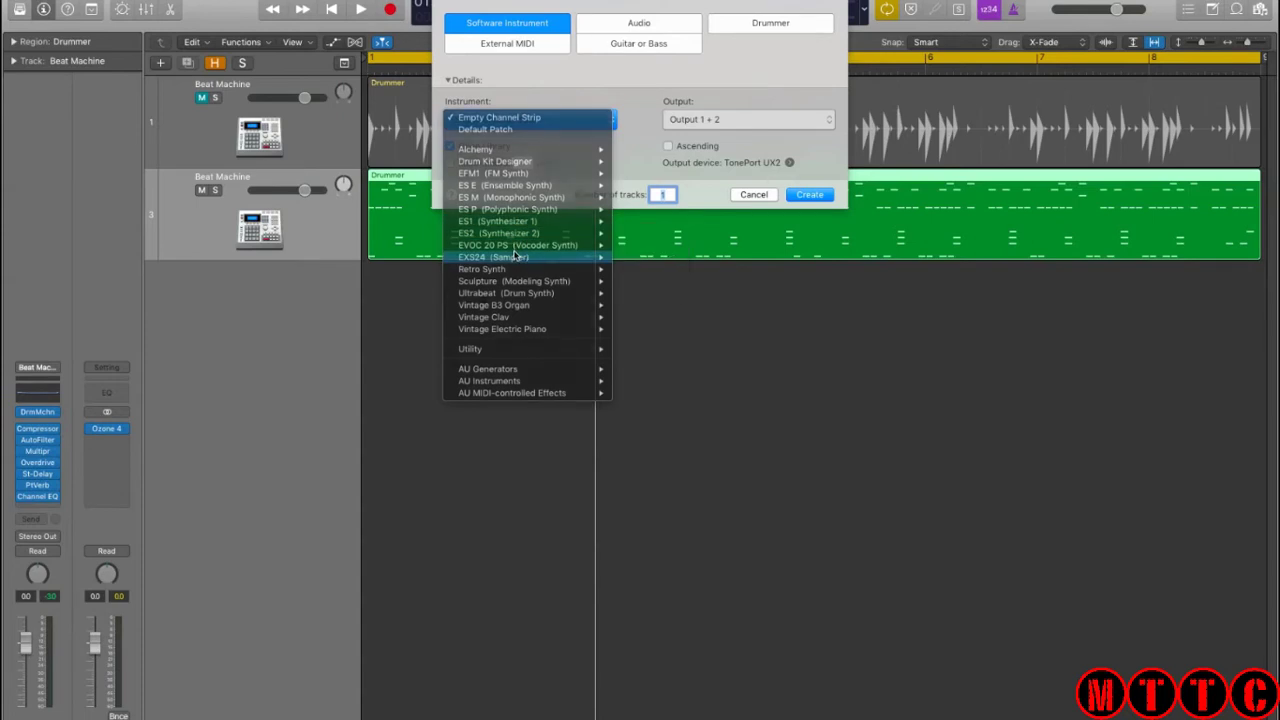
click(817, 196)
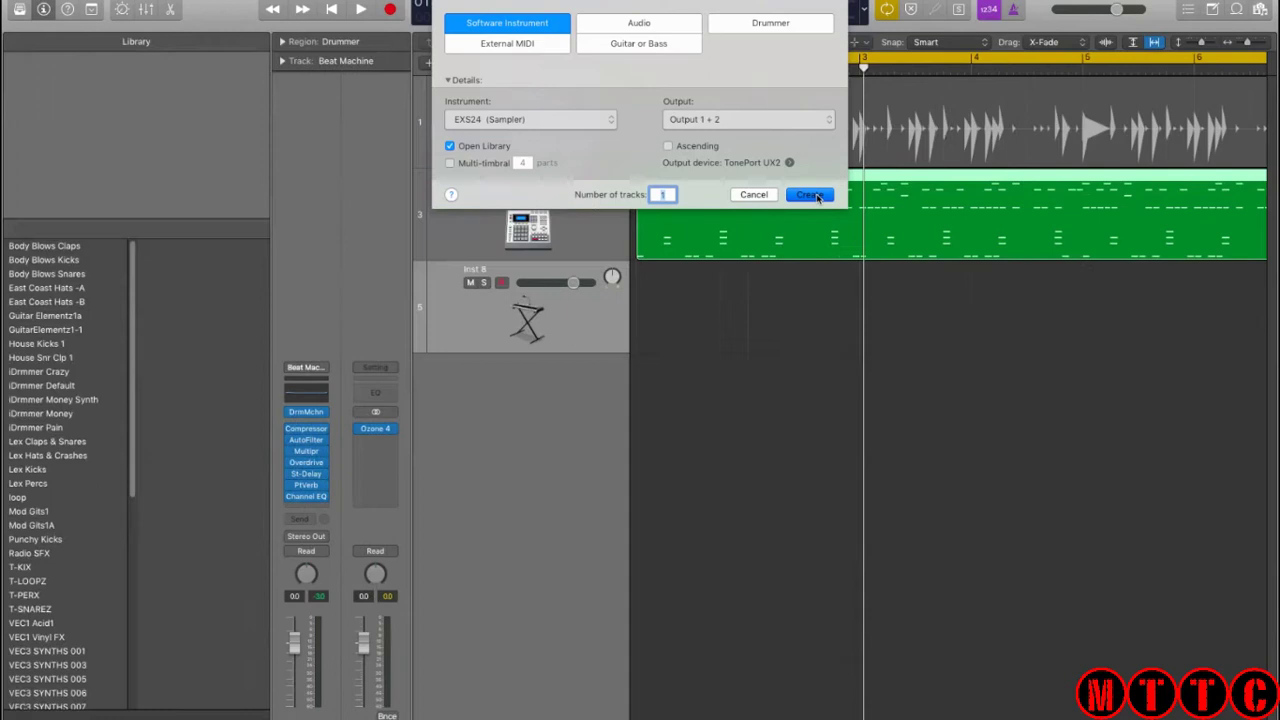
click(20, 10)
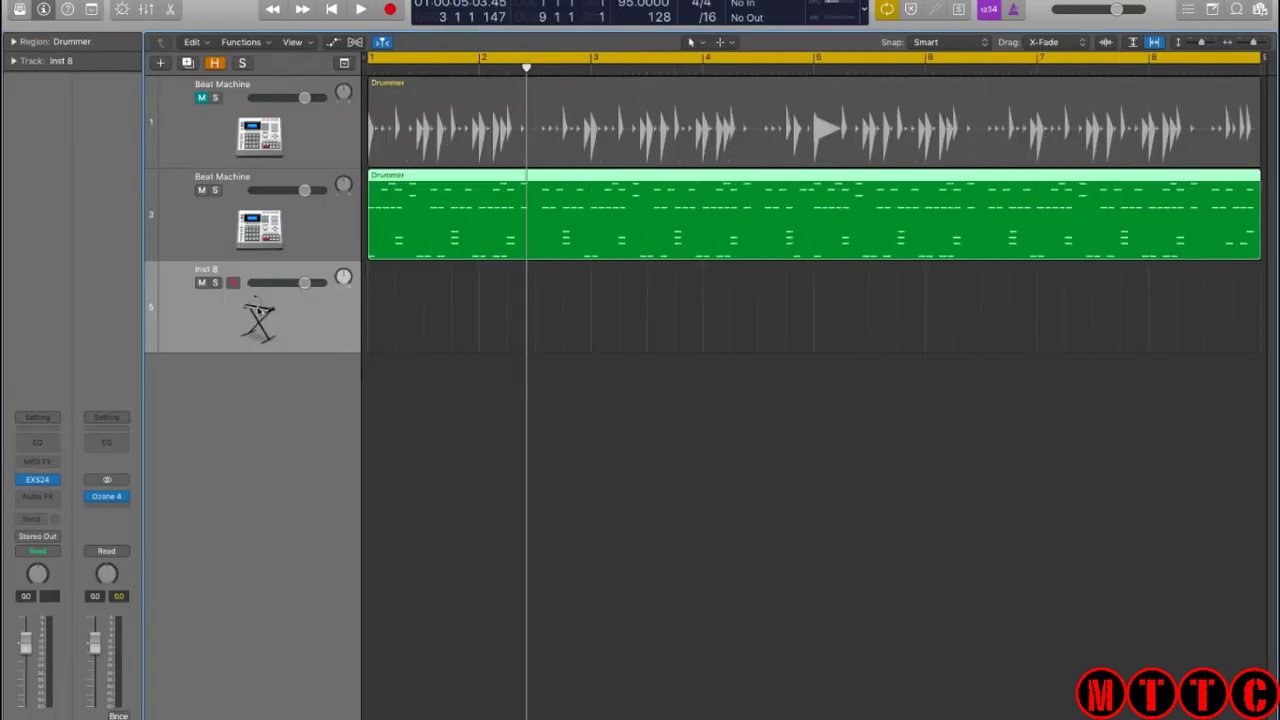
click(320, 330)
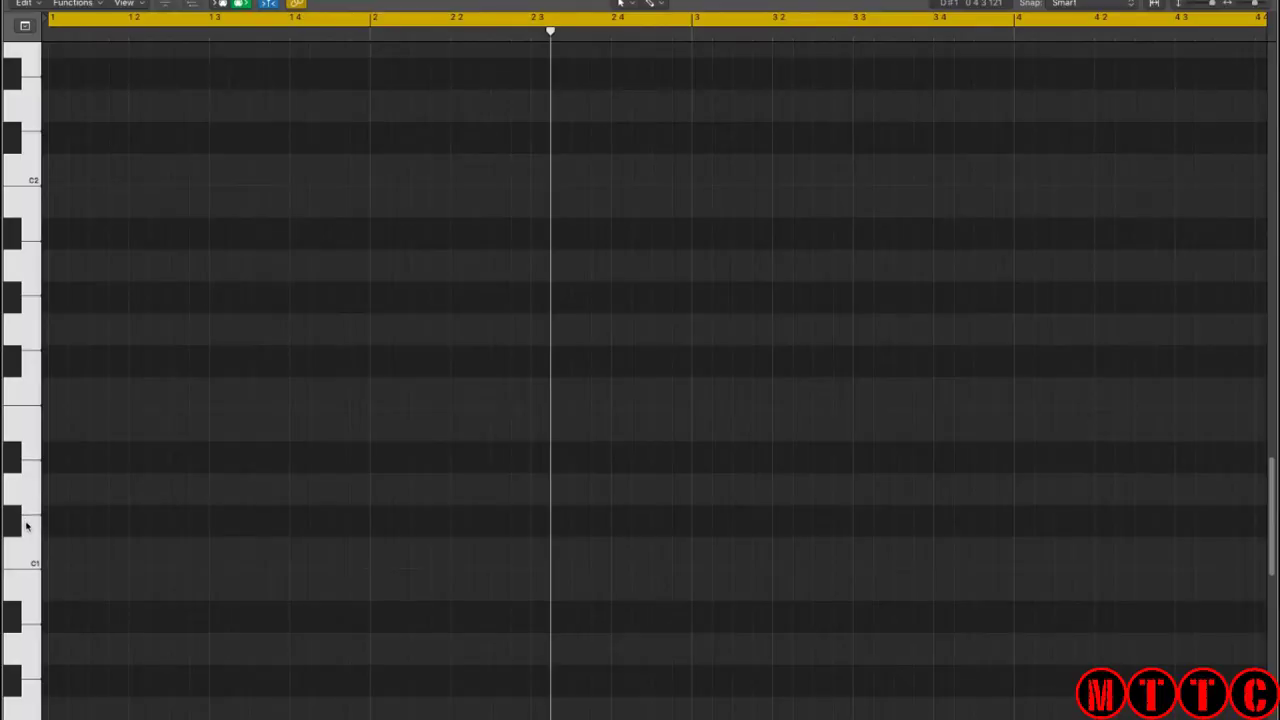
click(26, 526)
click(28, 494)
click(19, 441)
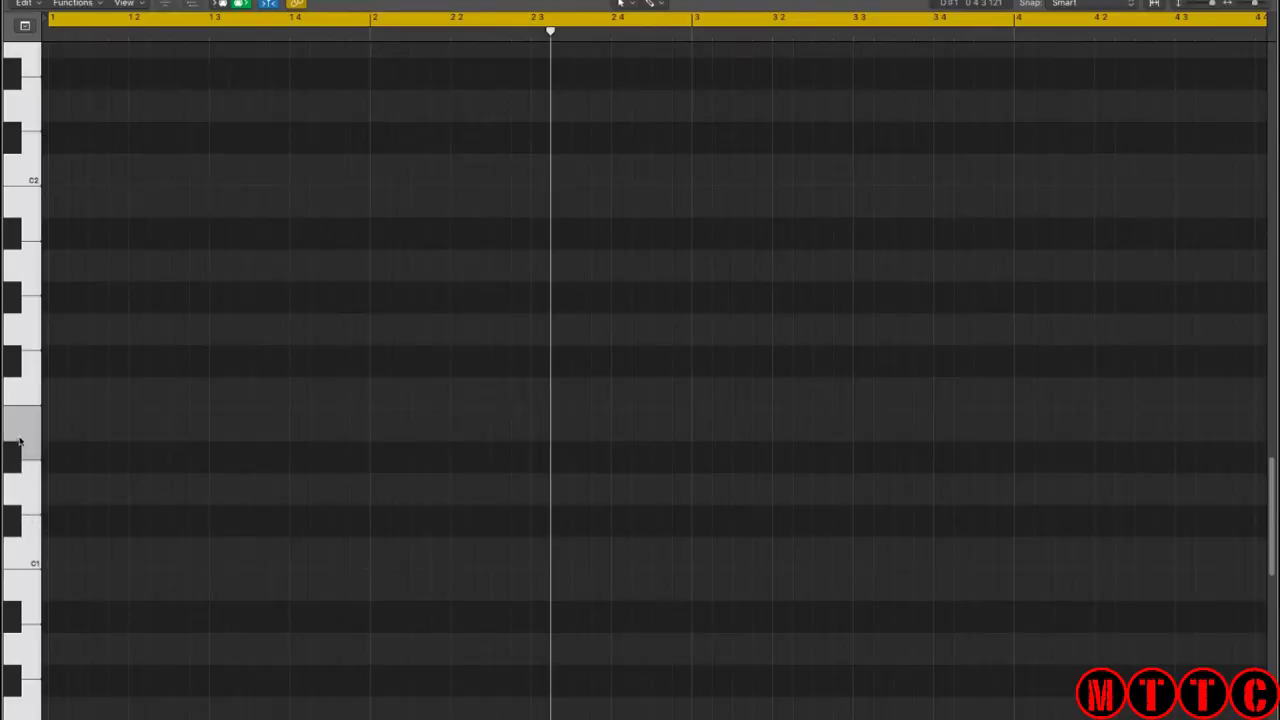
click(18, 385)
click(14, 331)
click(16, 265)
click(17, 222)
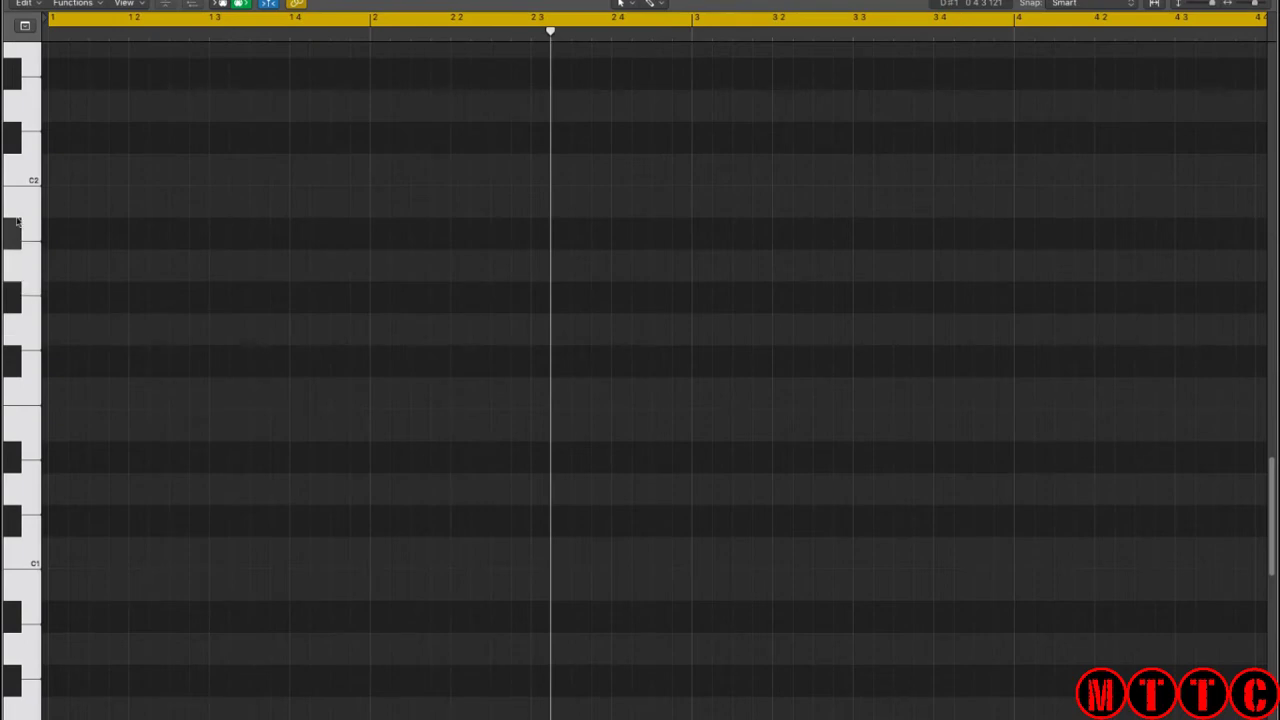
click(27, 550)
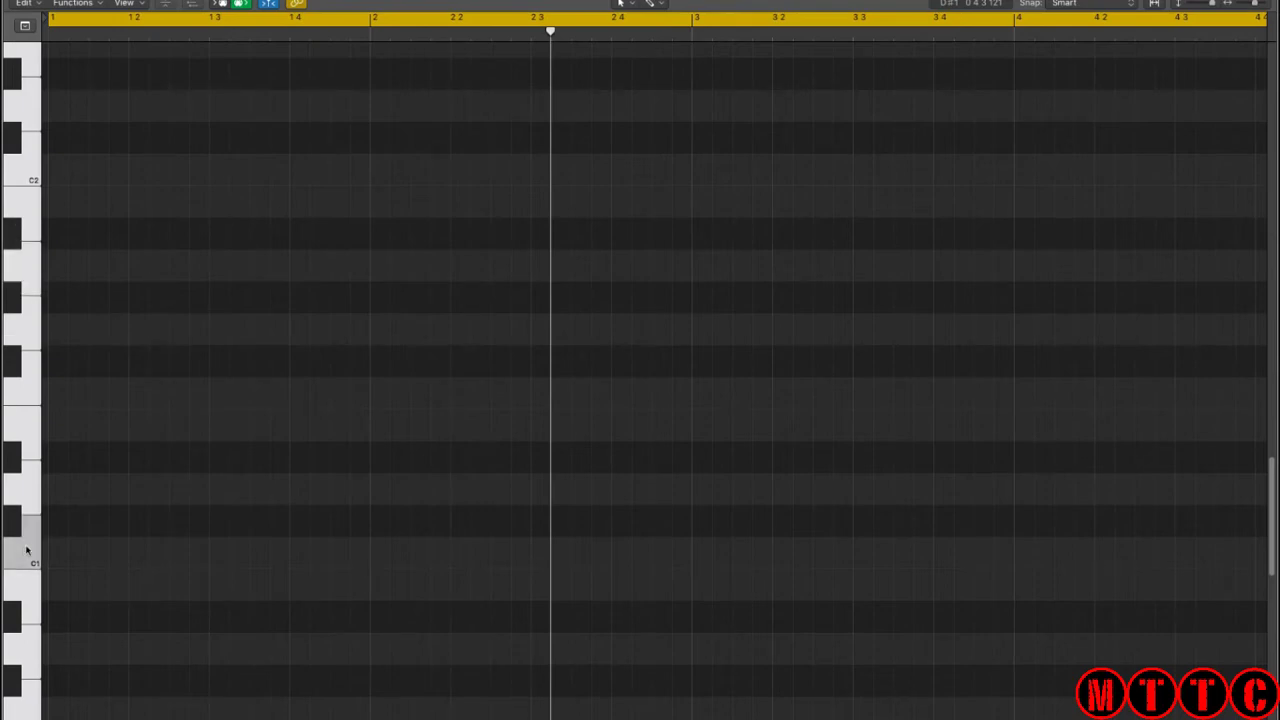
click(27, 550)
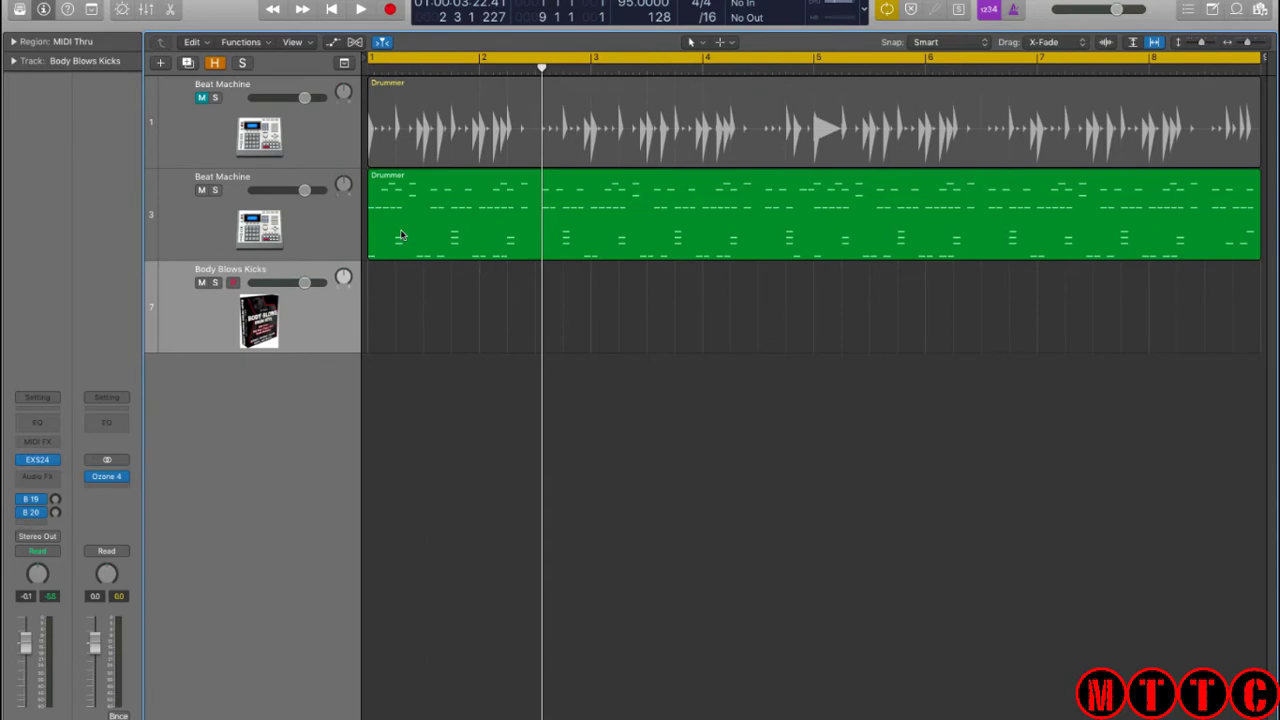
- Copy the Drummer region onto Body Blows Kicks, mute the original Beat Machine track, and open the copy
drag(400, 235, 390, 291)
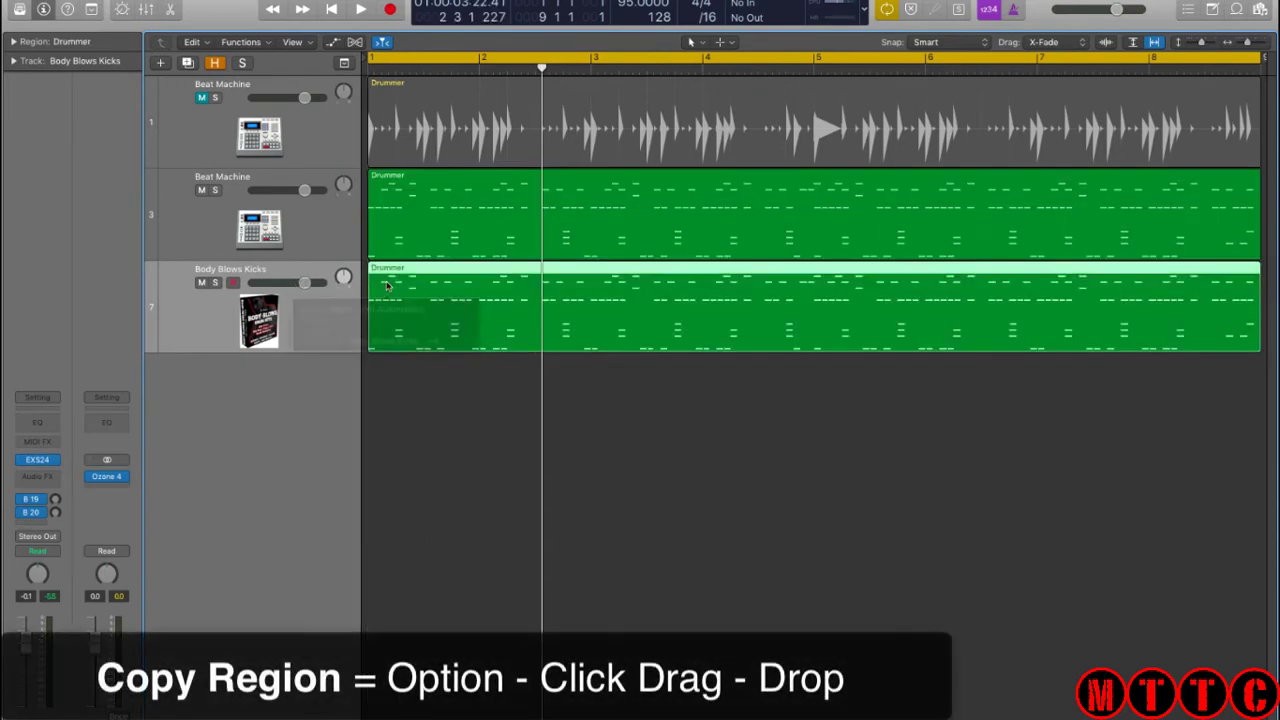
click(202, 191)
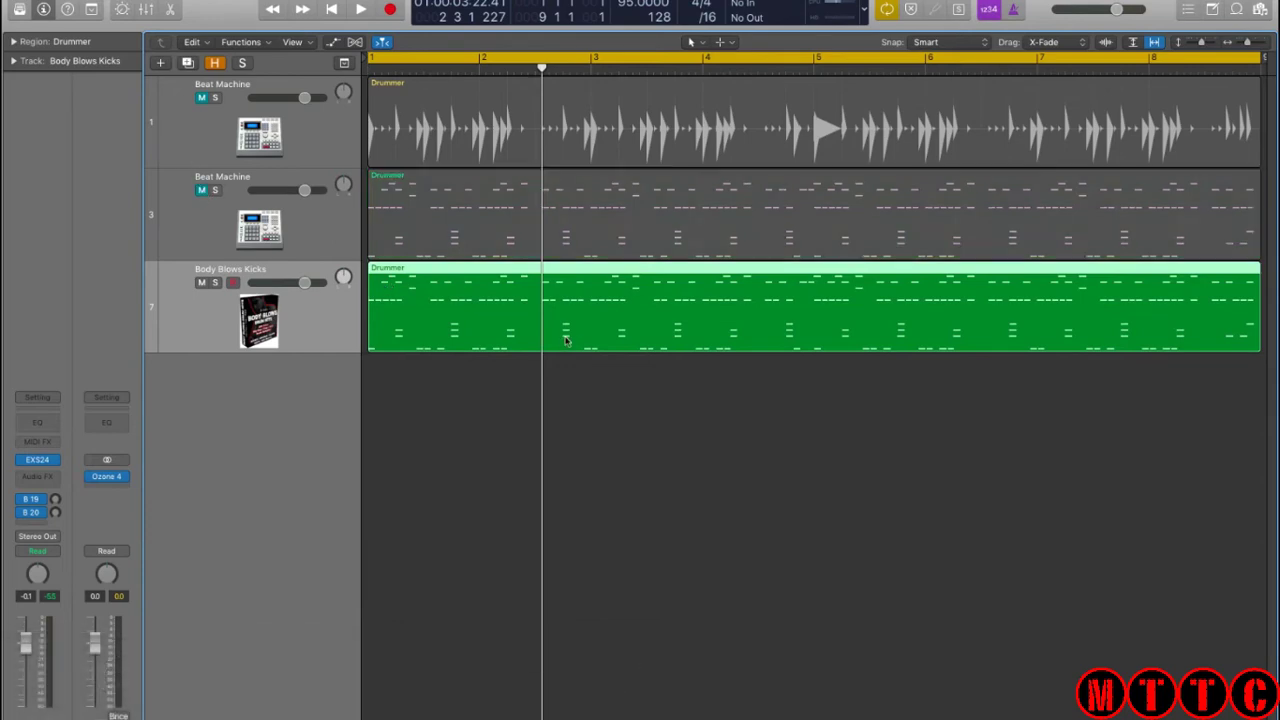
double_click(428, 309)
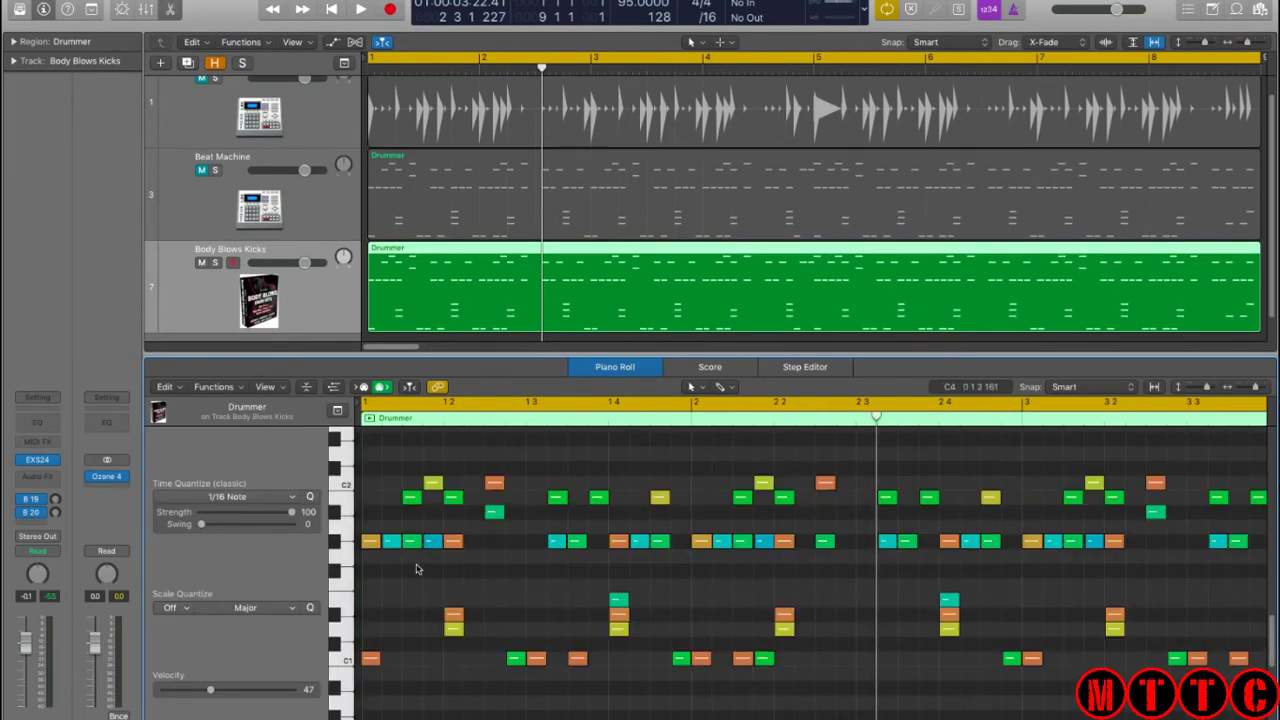
- Delete every note except the C1 kicks and move the kicks up to the Body Blows kick pitch
key(super+a)
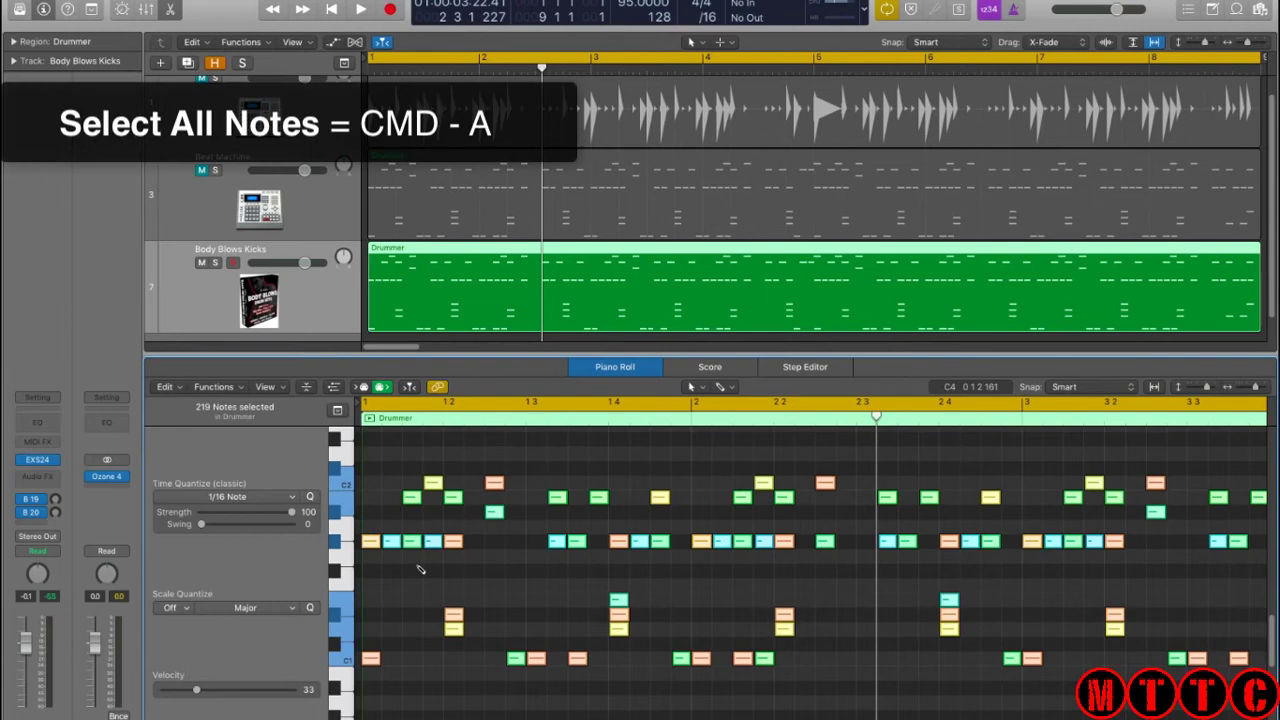
shift+click(340, 663)
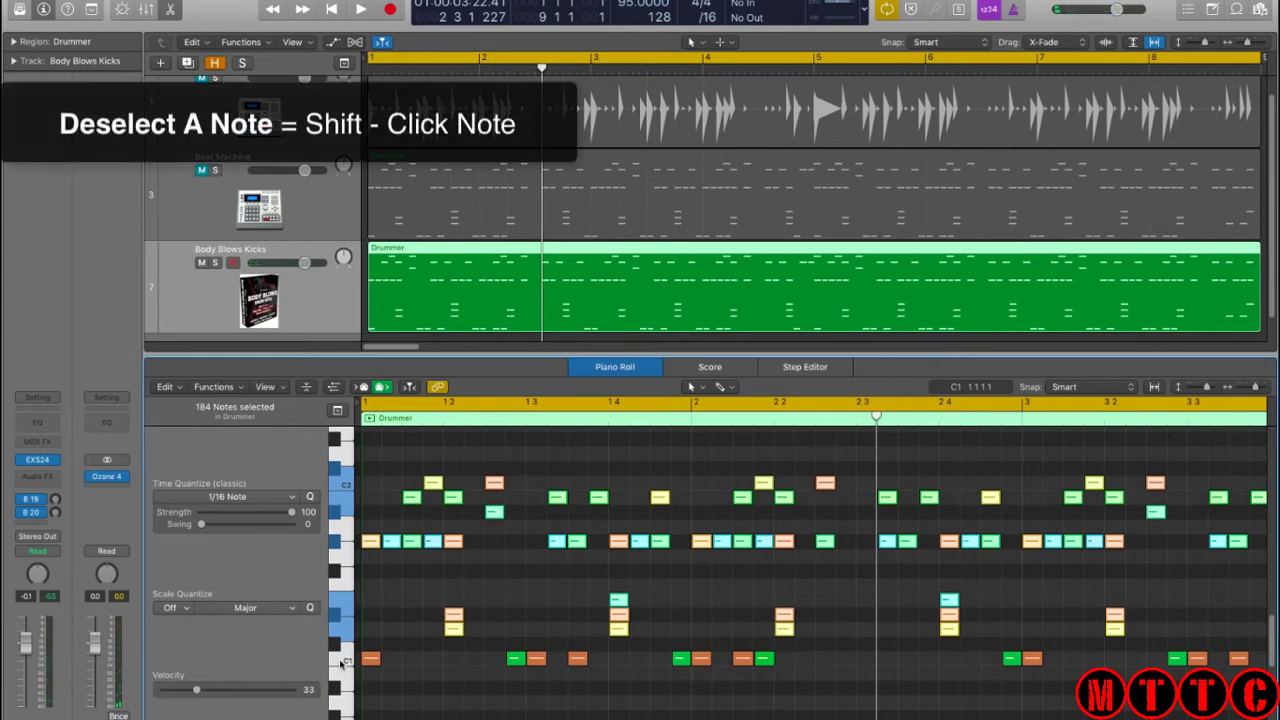
key(Delete)
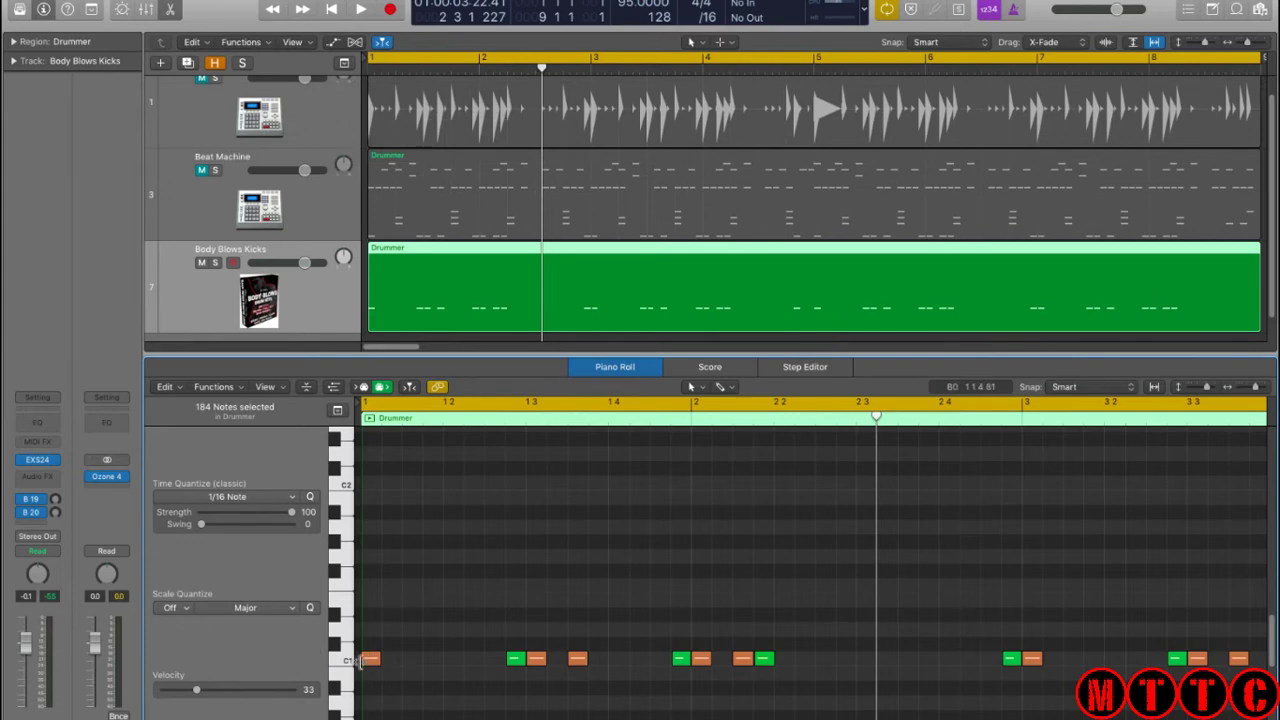
click(347, 662)
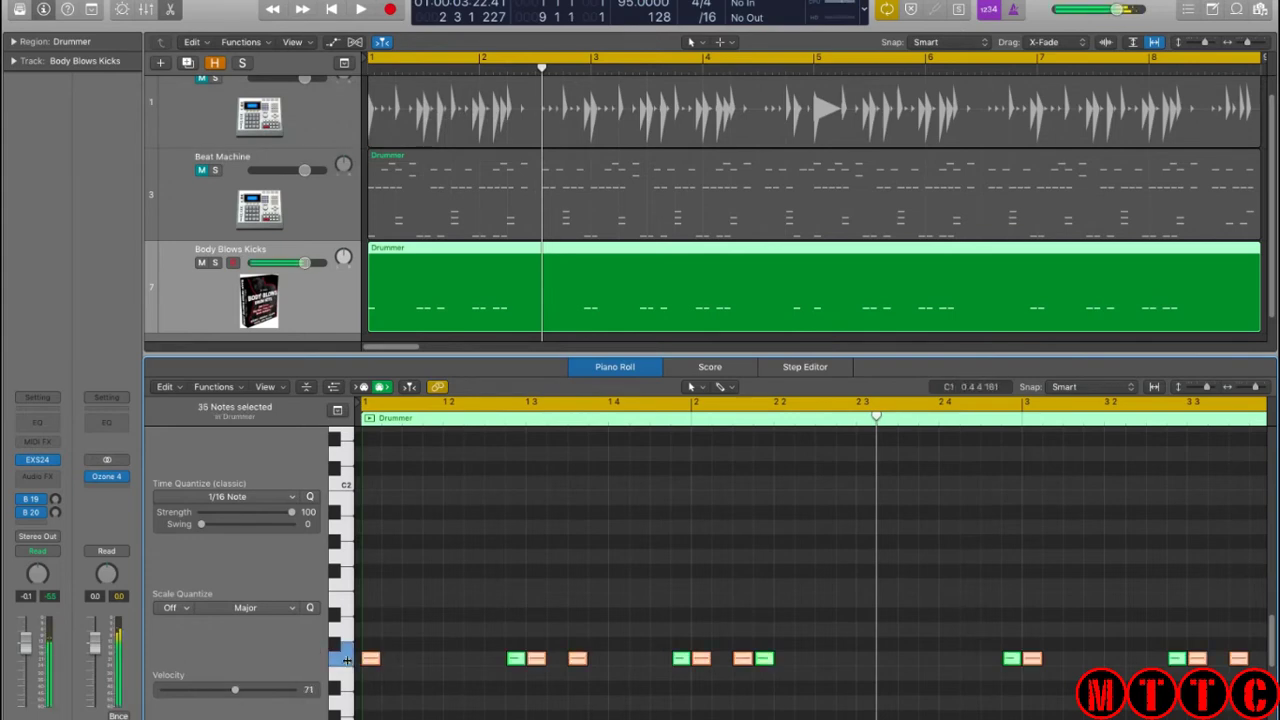
drag(370, 662, 374, 622)
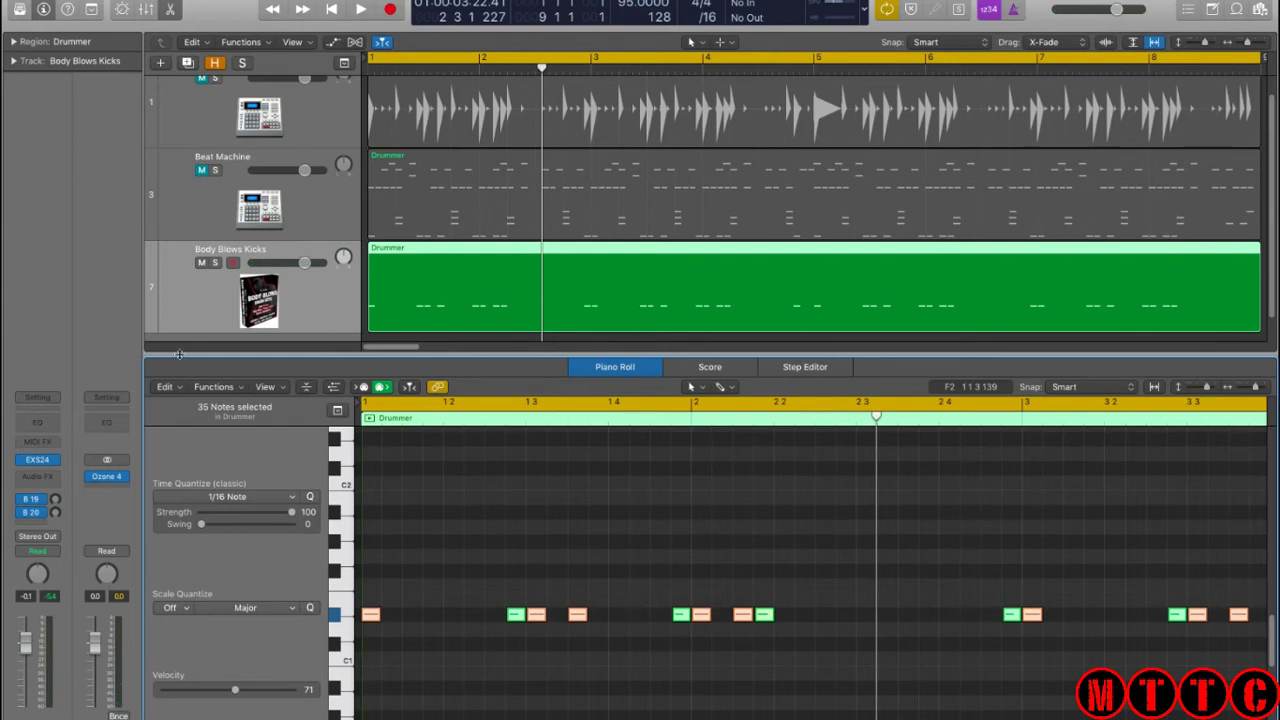
key(e)
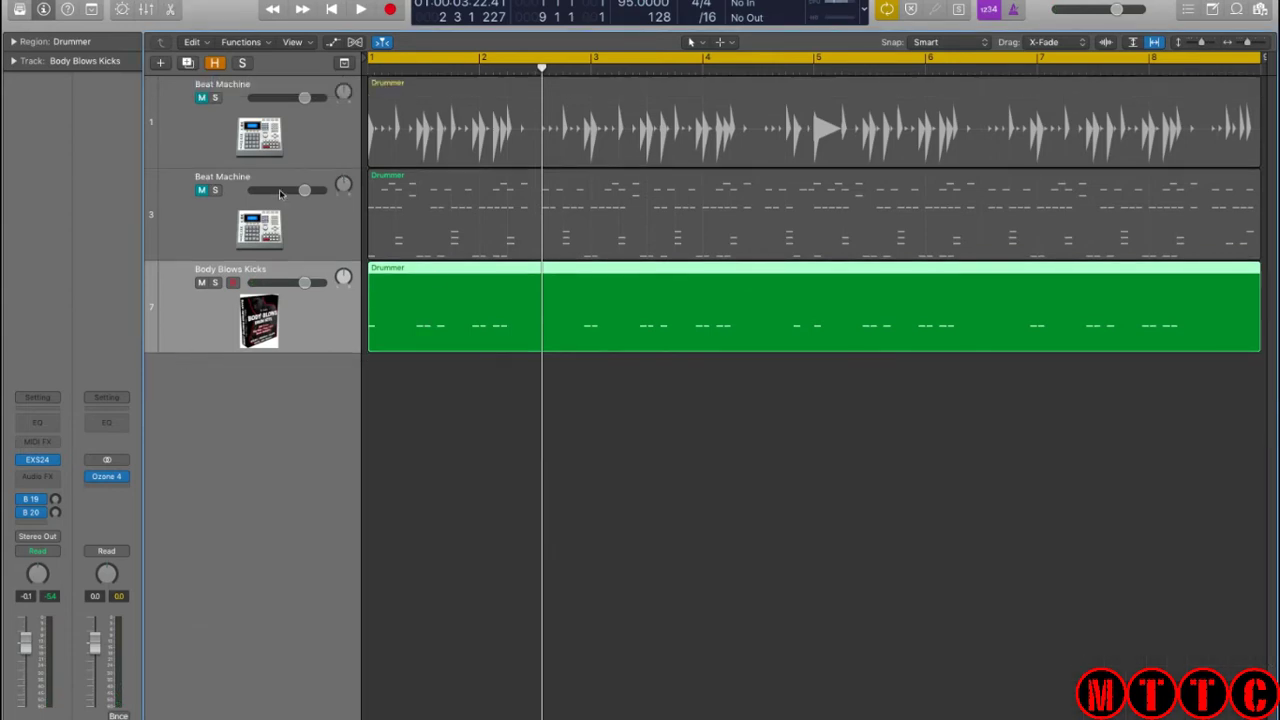
- Unmute Beat Machine and mute all Kick 1 notes in its region
click(202, 190)
double_click(419, 229)
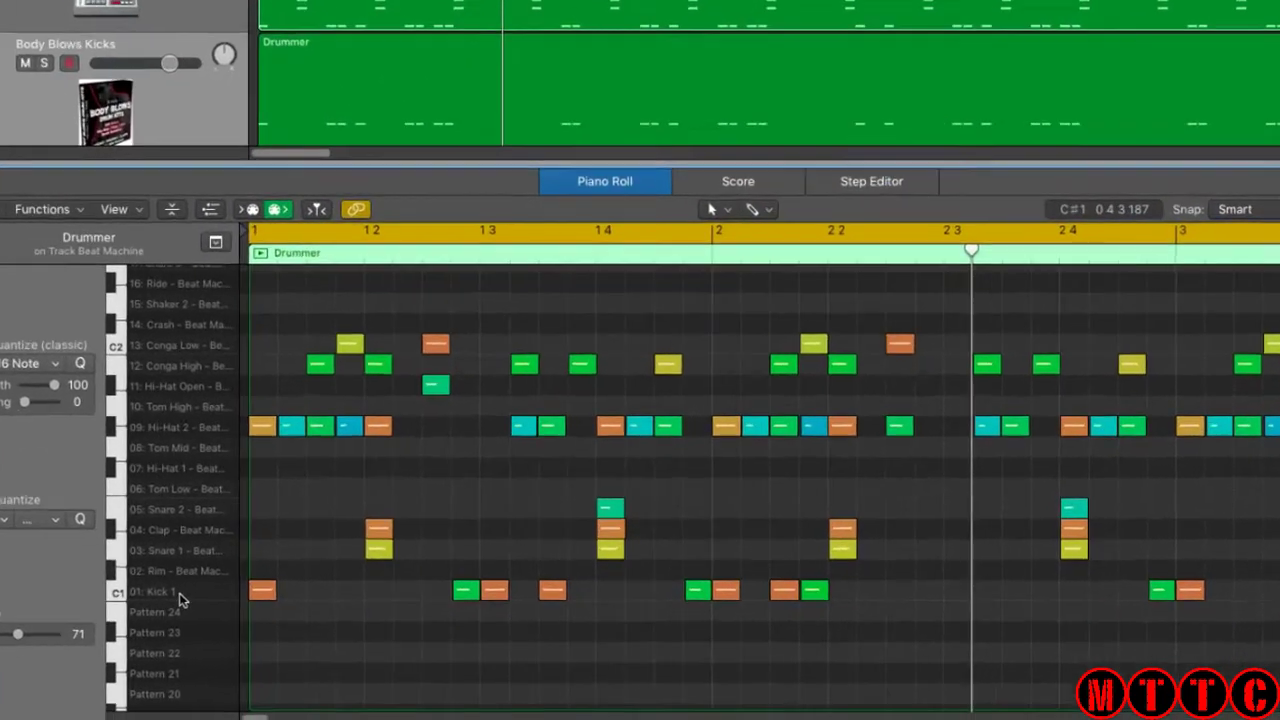
click(309, 663)
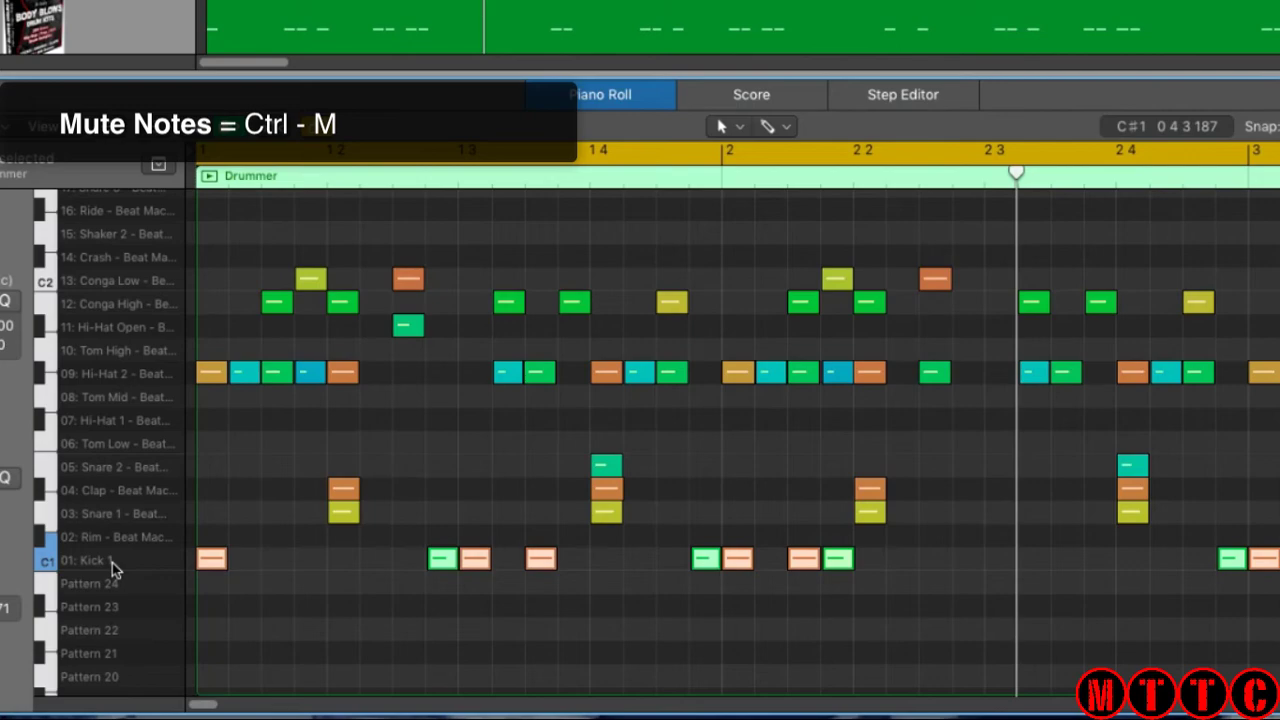
key(ctrl+m)
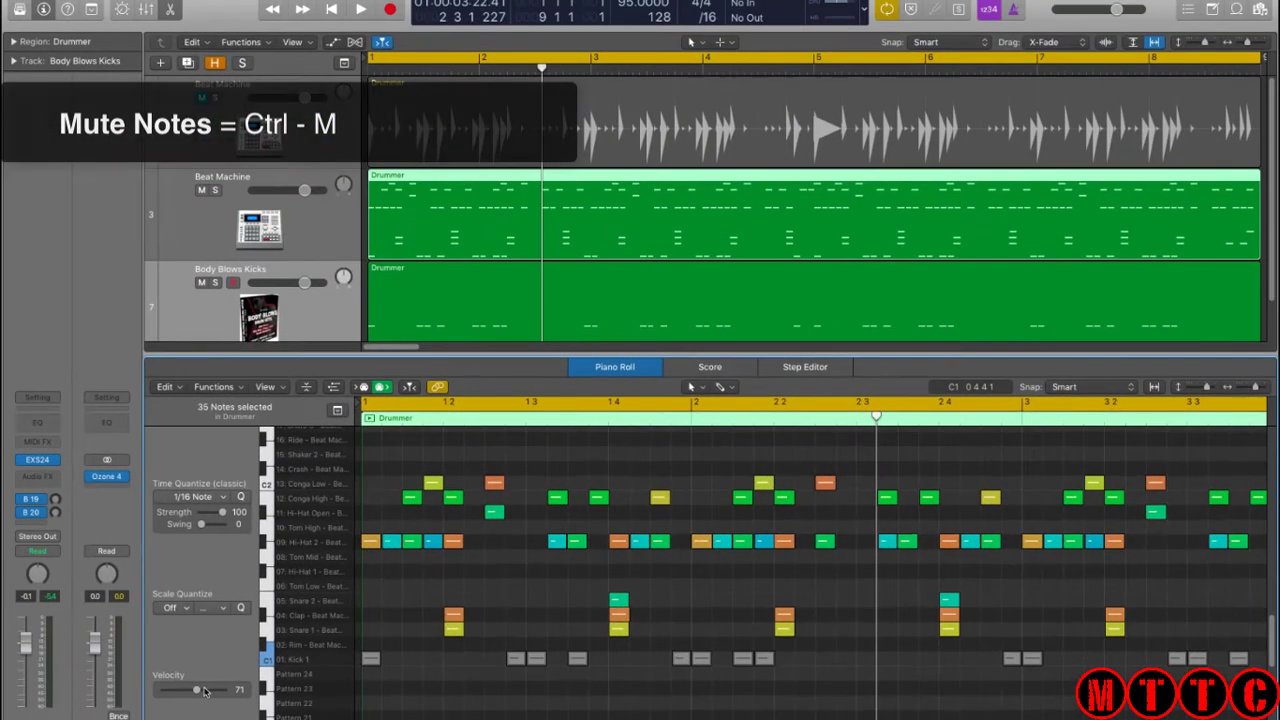
key(p)
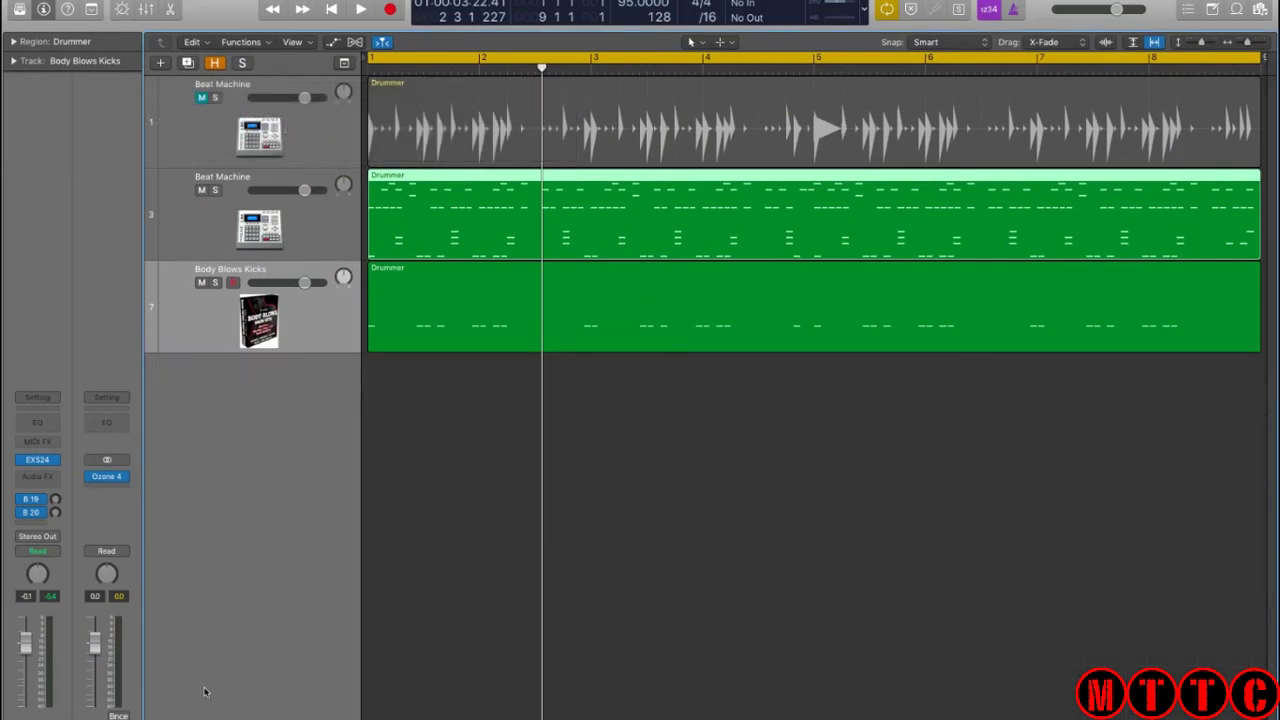
- Play the groove from the start, briefly soloing Body Blows Kicks to check the new kicks
key(Return)
key(space)
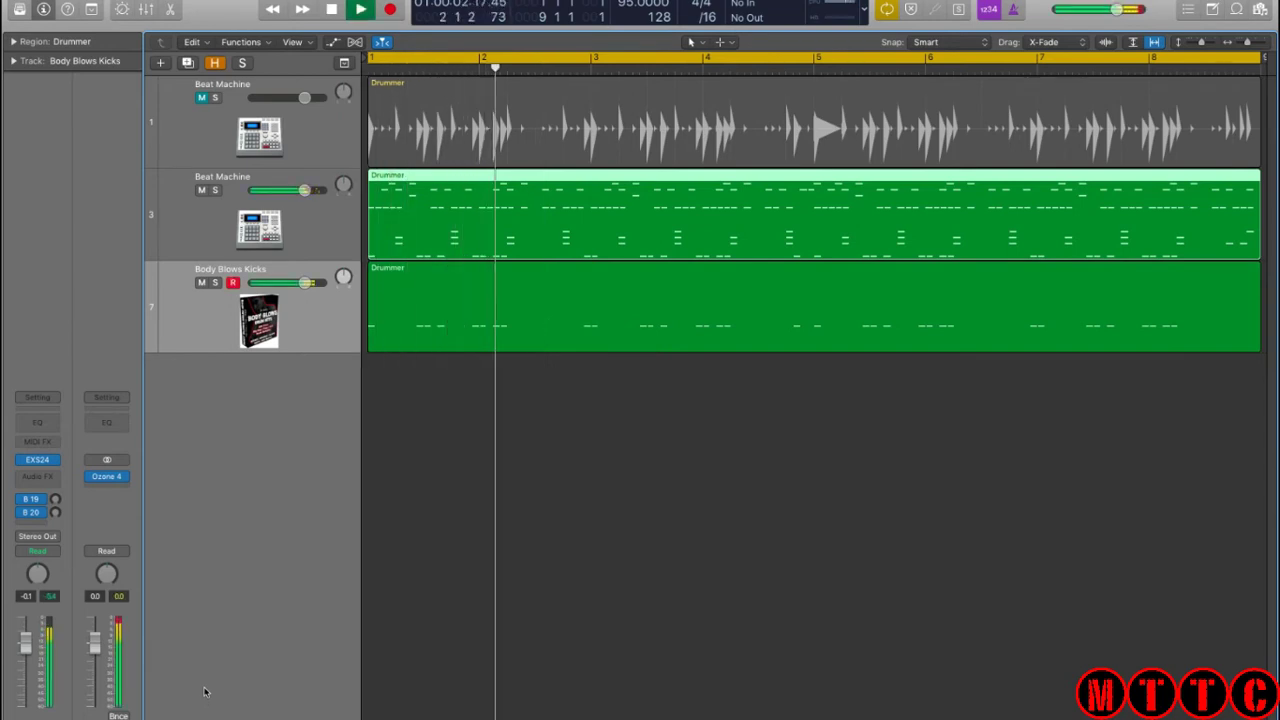
click(214, 284)
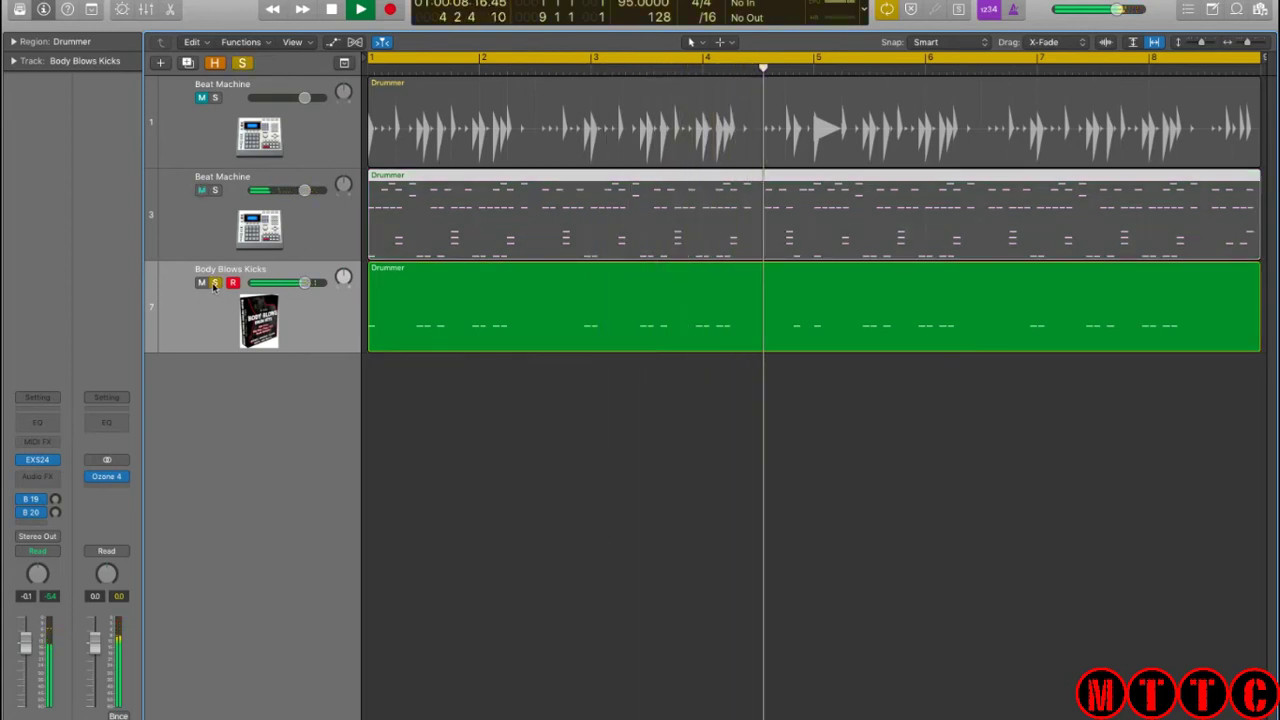
click(214, 284)
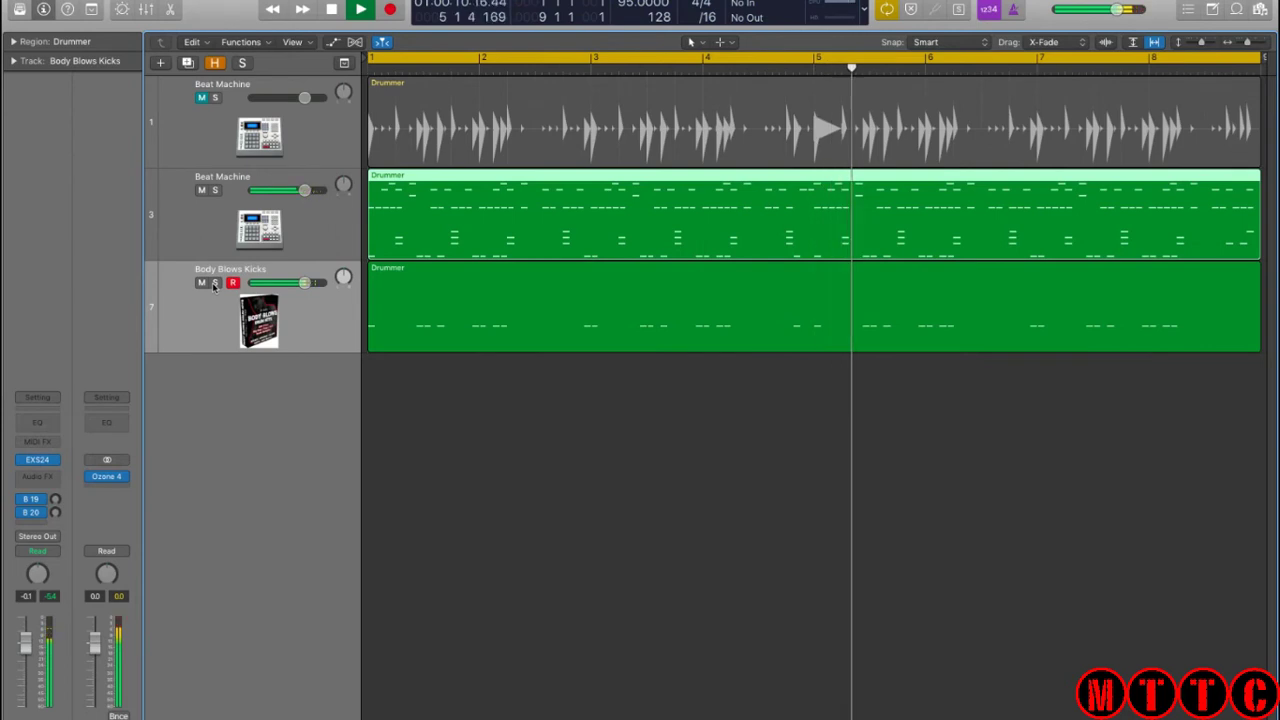
key(space)
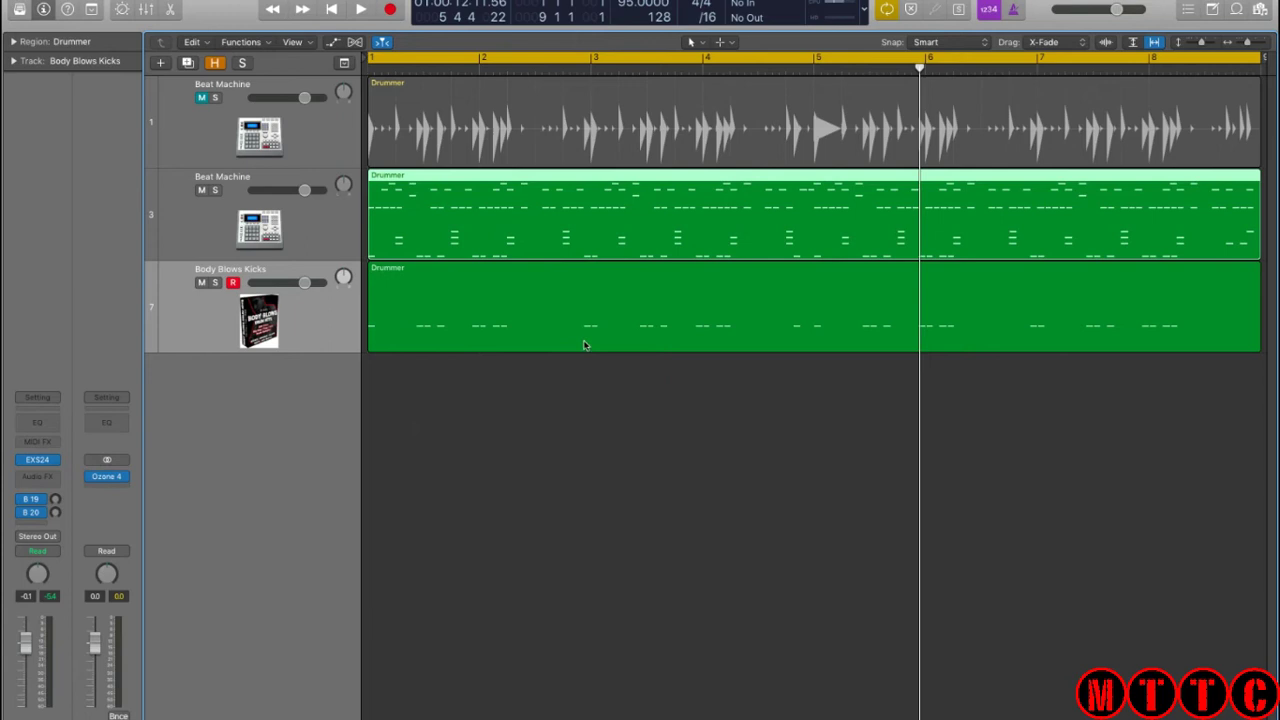
- Create an empty Body Blows Snares instrument track beneath Body Blows Kicks
double_click(268, 425)
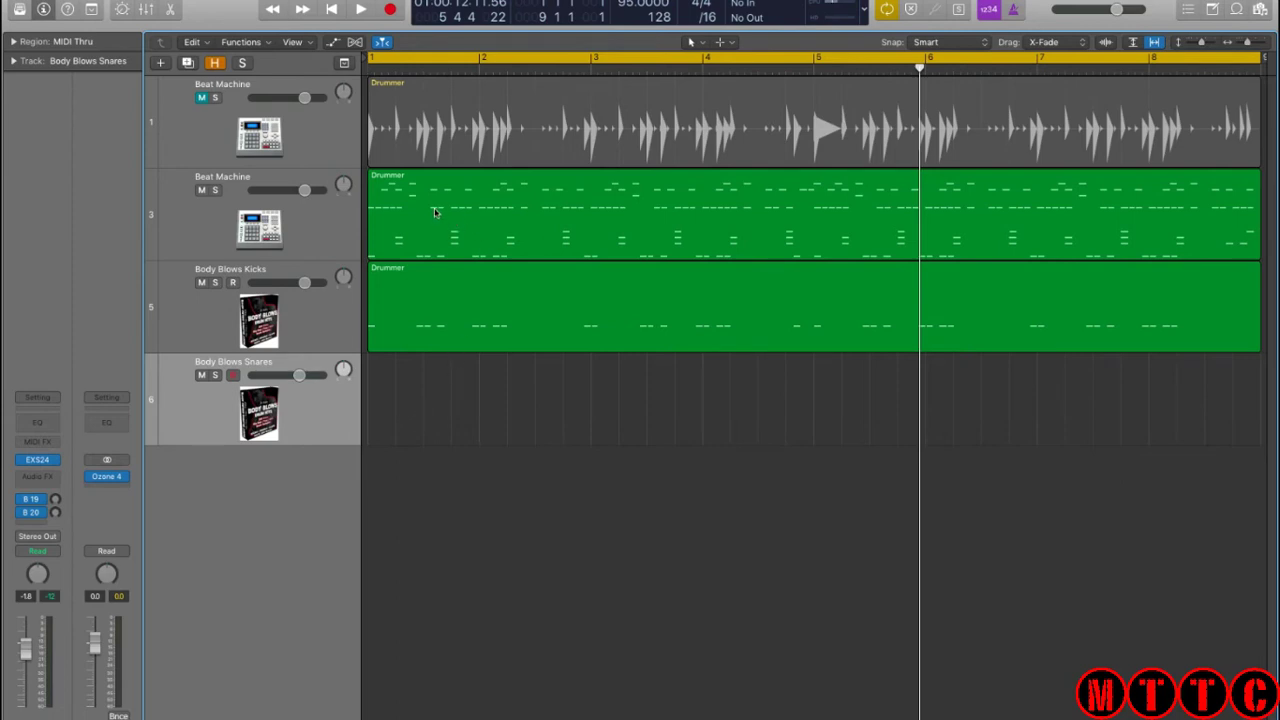
- Rename the Drummer region on Body Blows Kicks to 'Kick' using Shift-N
click(418, 286)
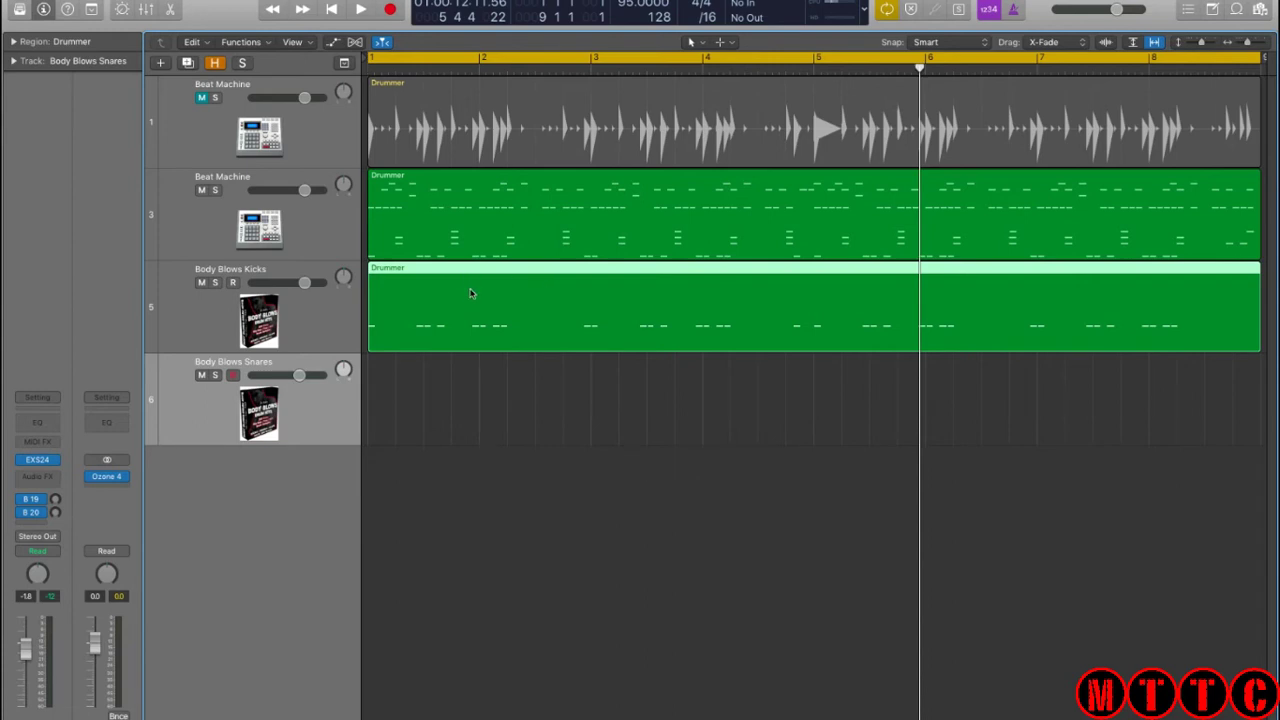
key(shift+n)
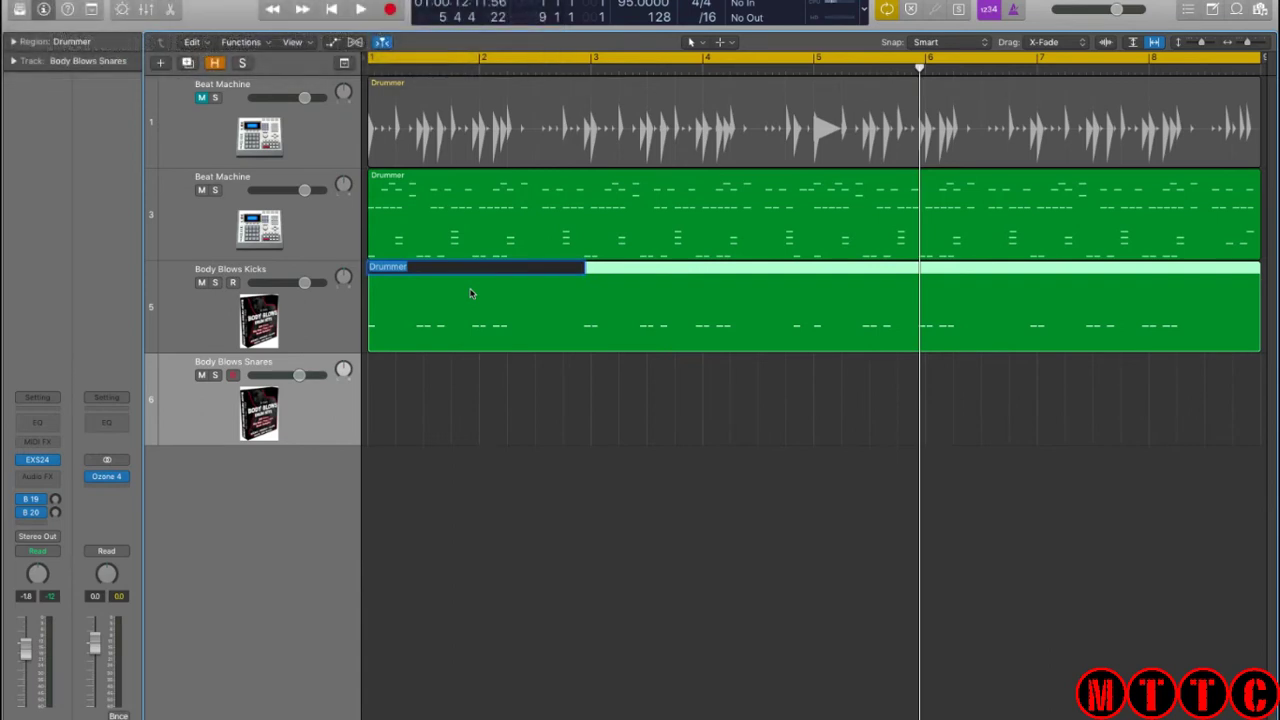
text(Kick)
key(Return)
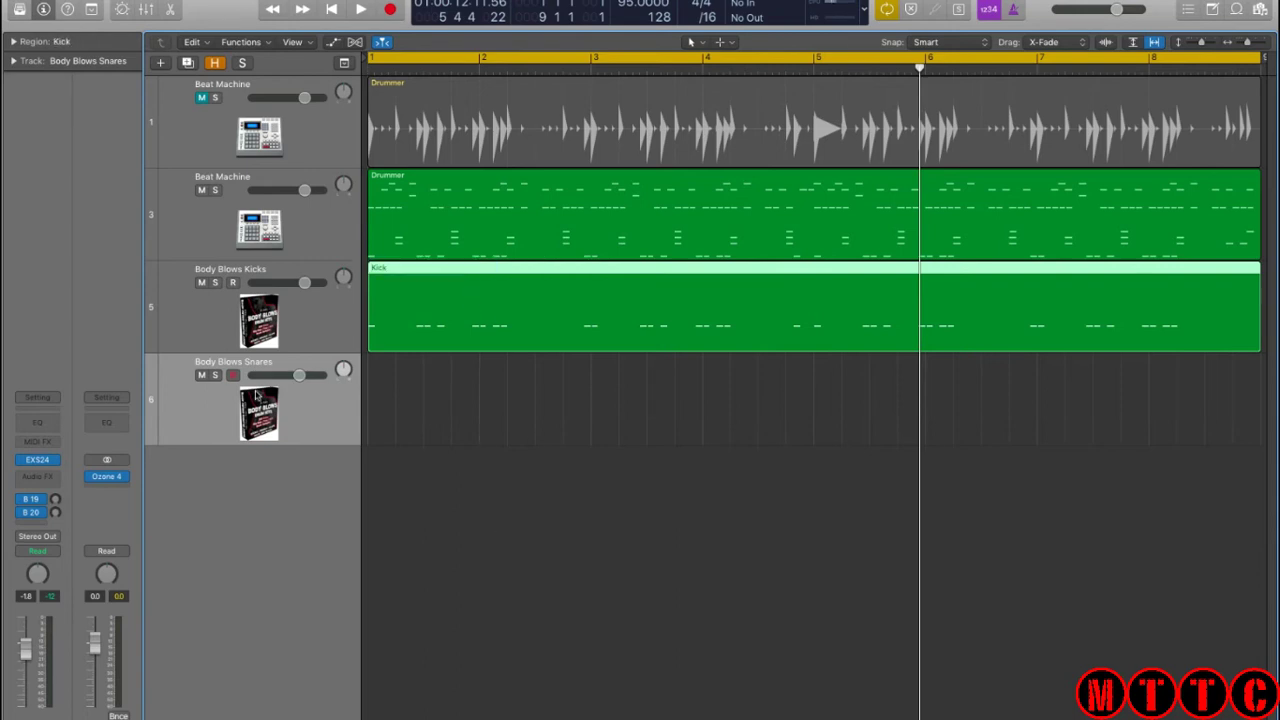
click(287, 390)
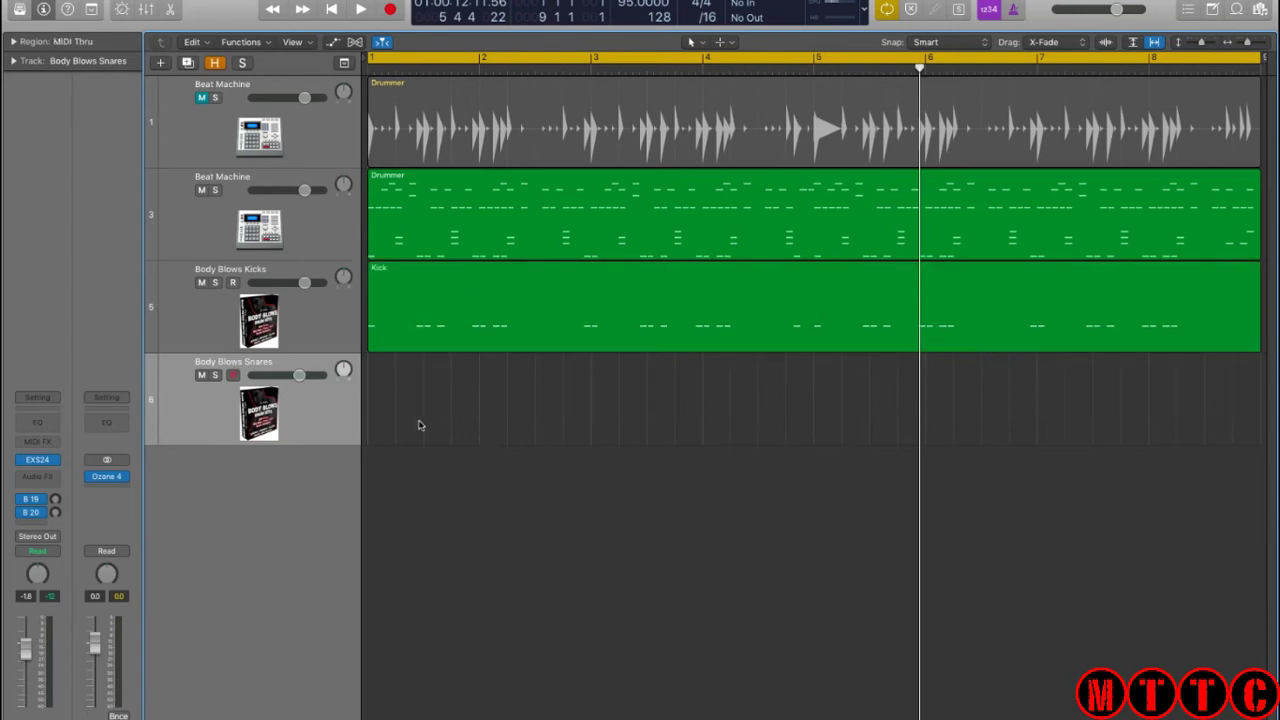
- Option-drag the track 3 Drummer region onto Body Blows Snares and open the copy in the Piano Roll
click(405, 201)
drag(405, 201, 399, 372)
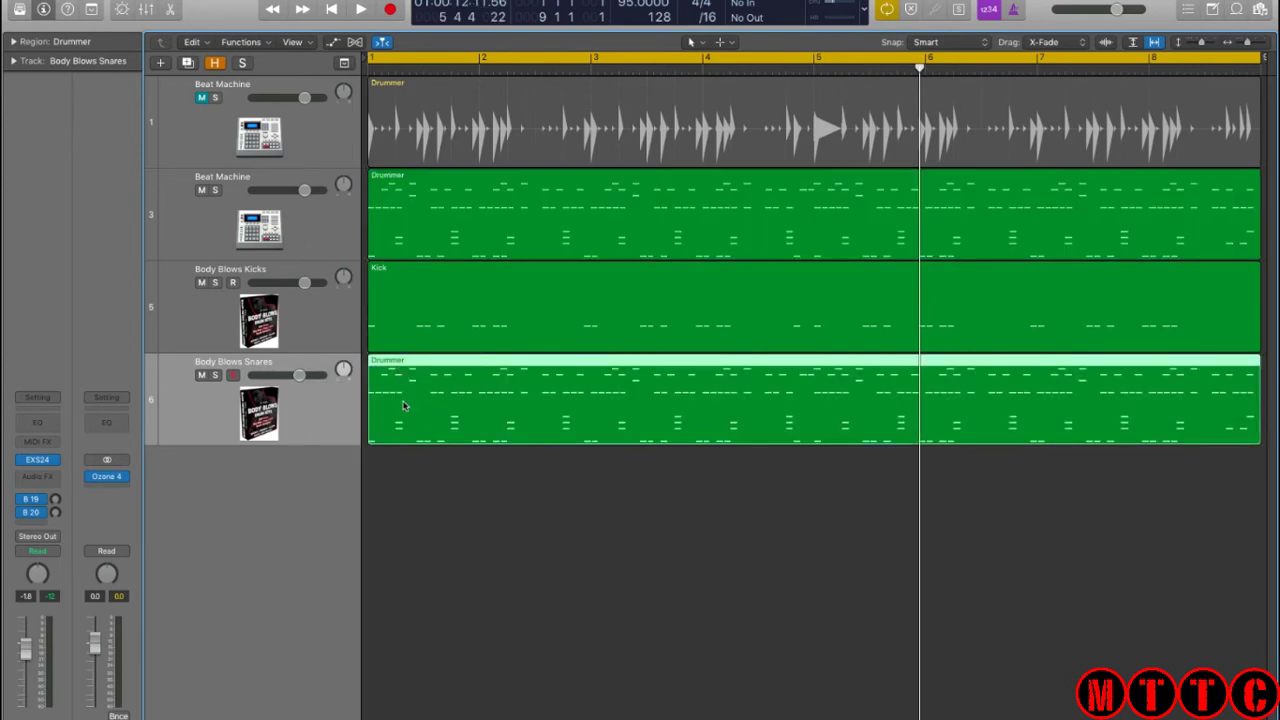
double_click(403, 406)
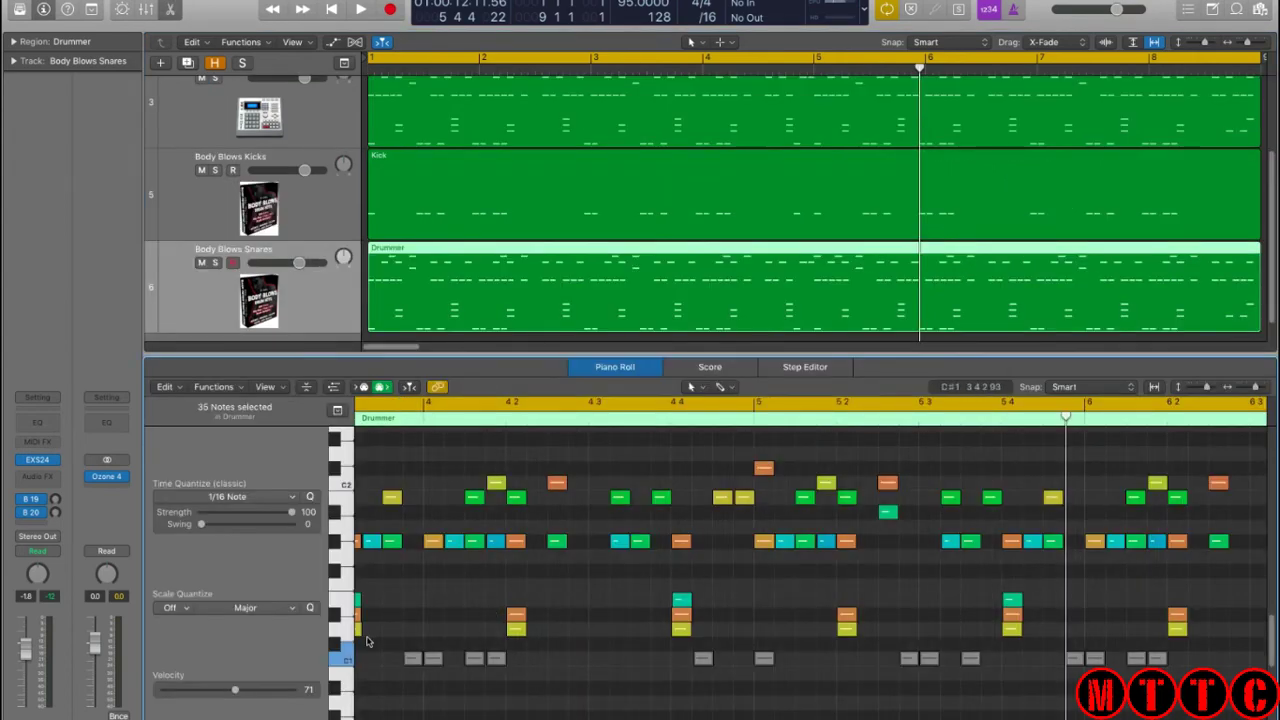
- Audition the D1 snare pitch and delete every other note in the Body Blows Snares region
click(334, 630)
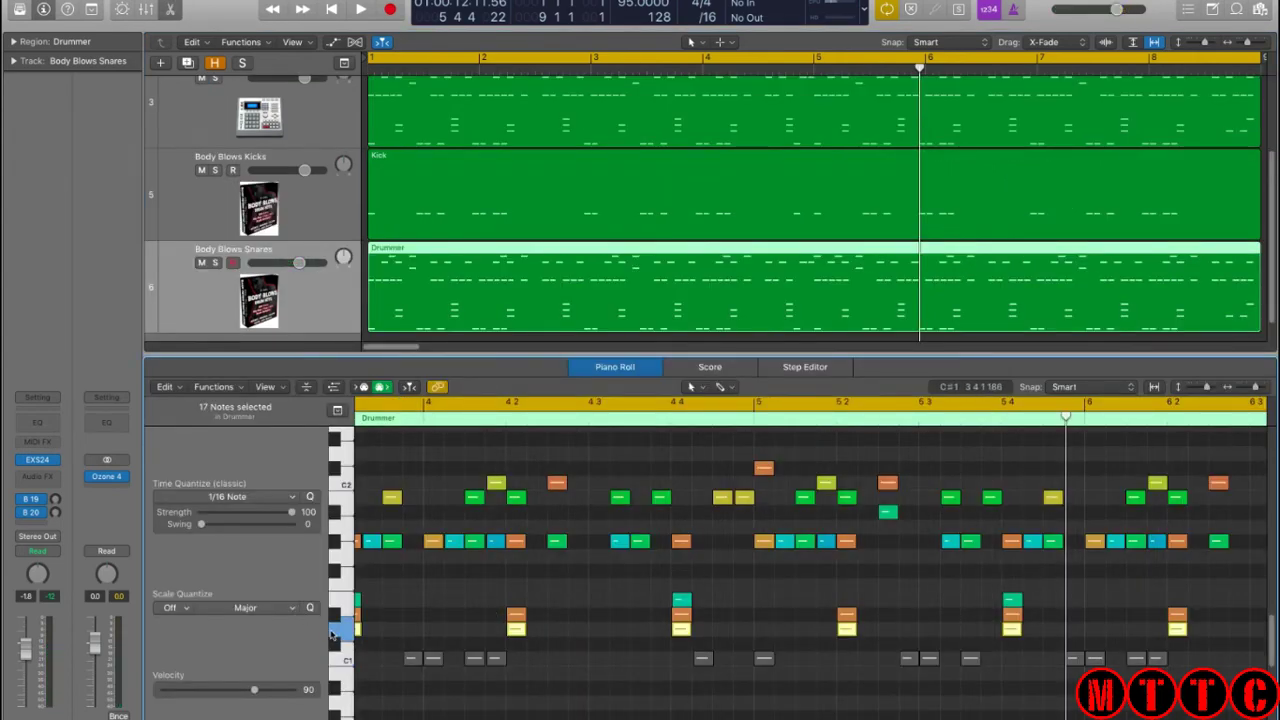
click(341, 632)
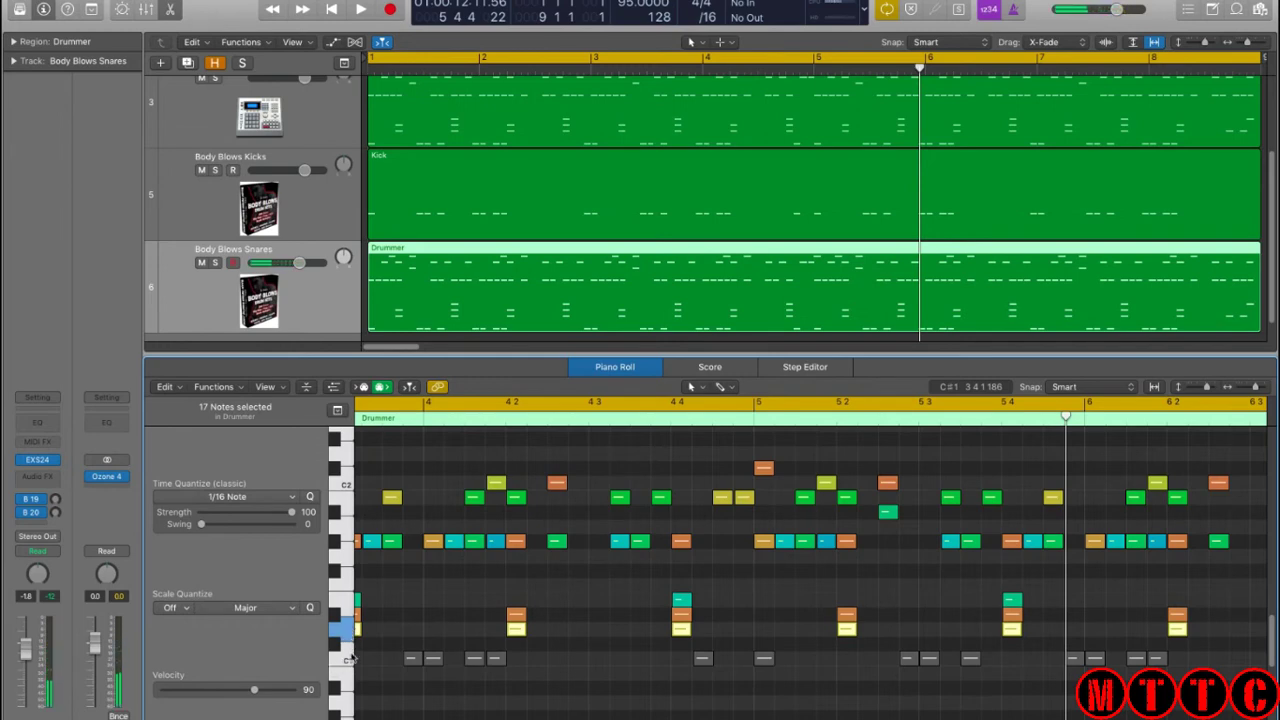
click(340, 631)
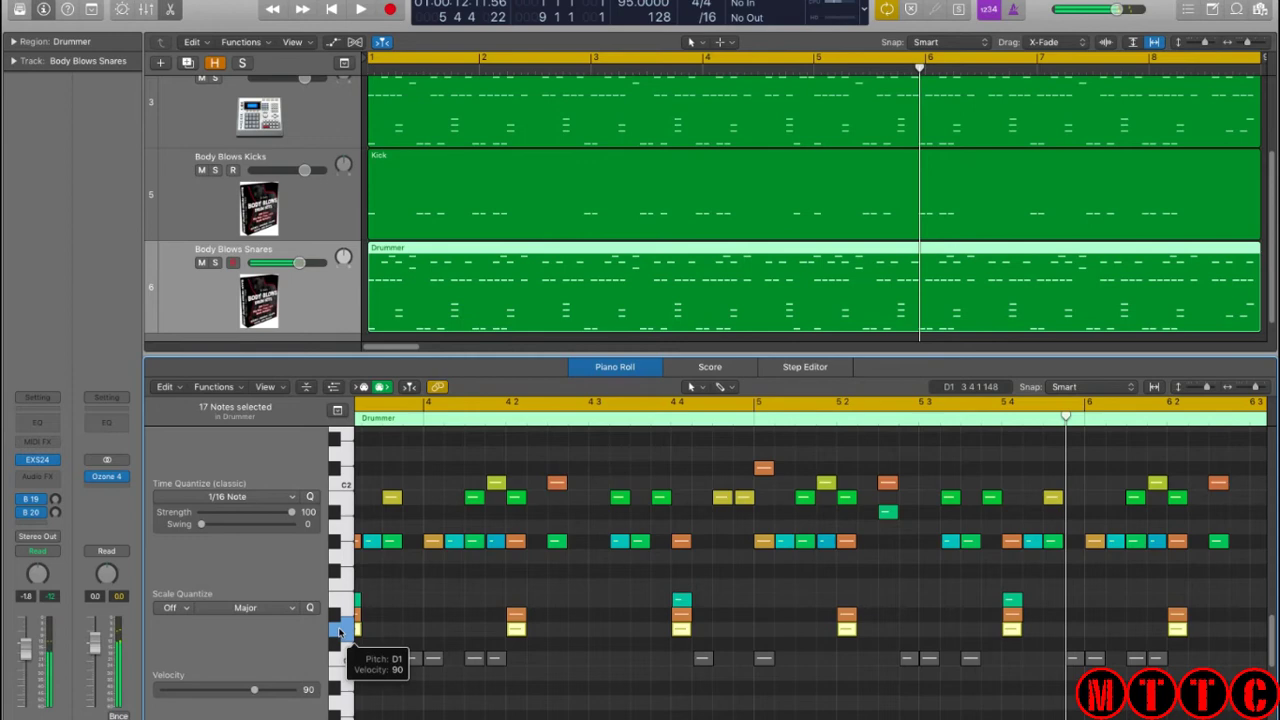
key(super+a)
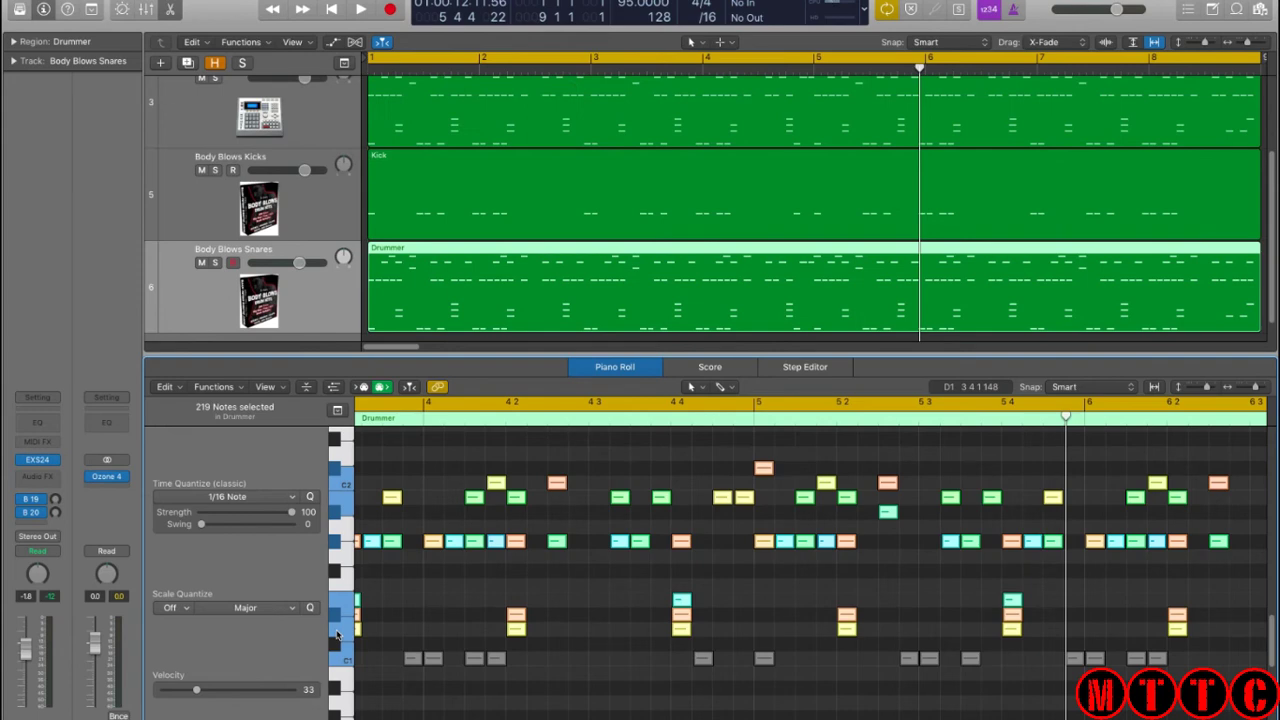
shift+click(337, 635)
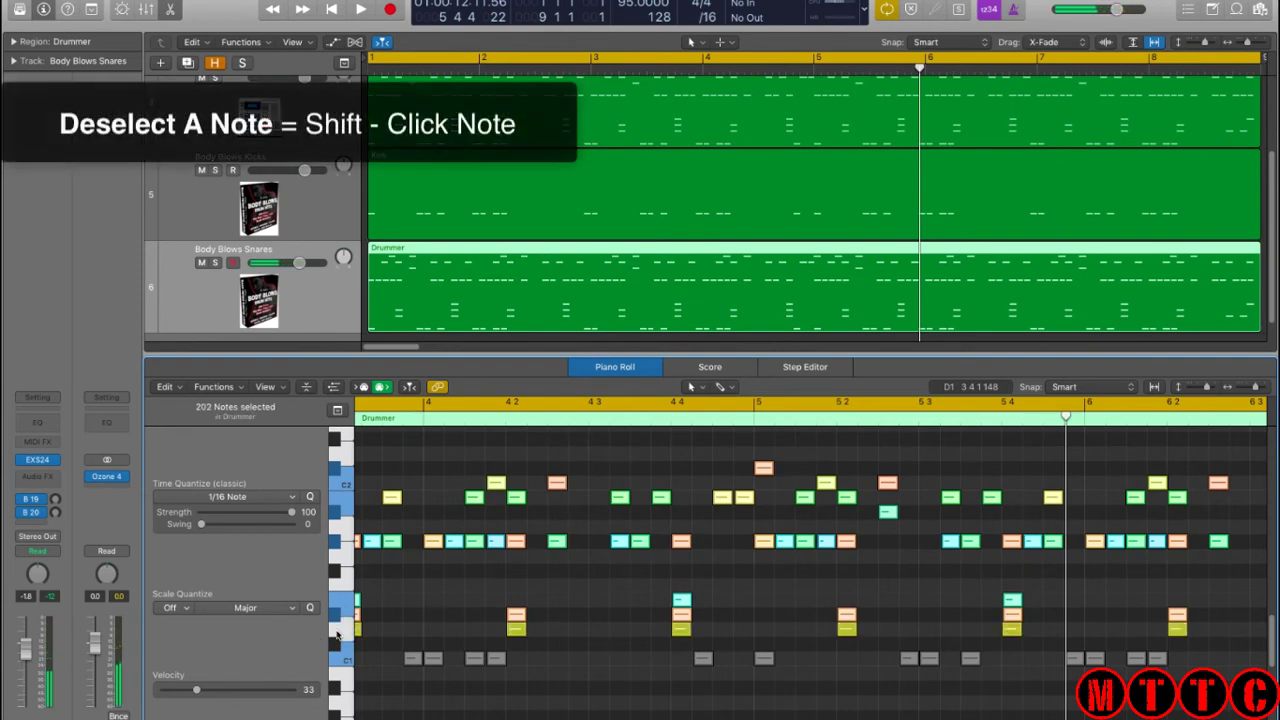
key(Delete)
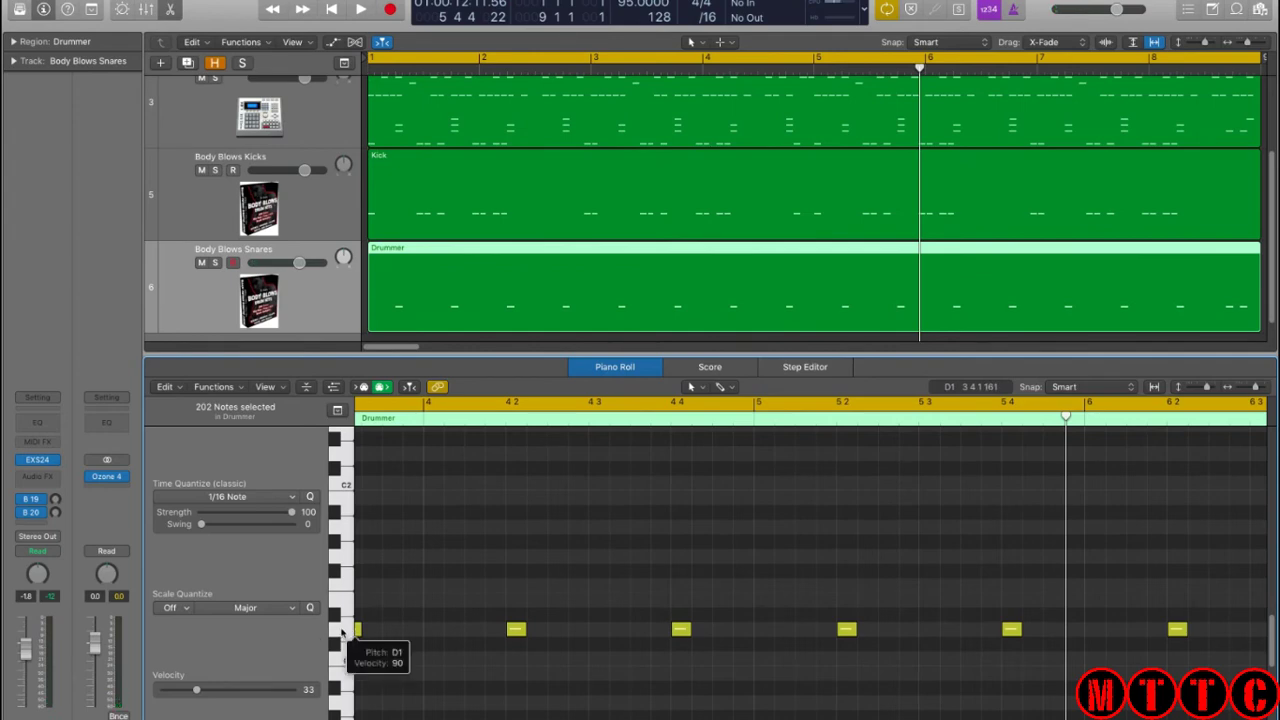
- Select the remaining D1 snare notes, solo Body Blows Snares and play it back
click(341, 631)
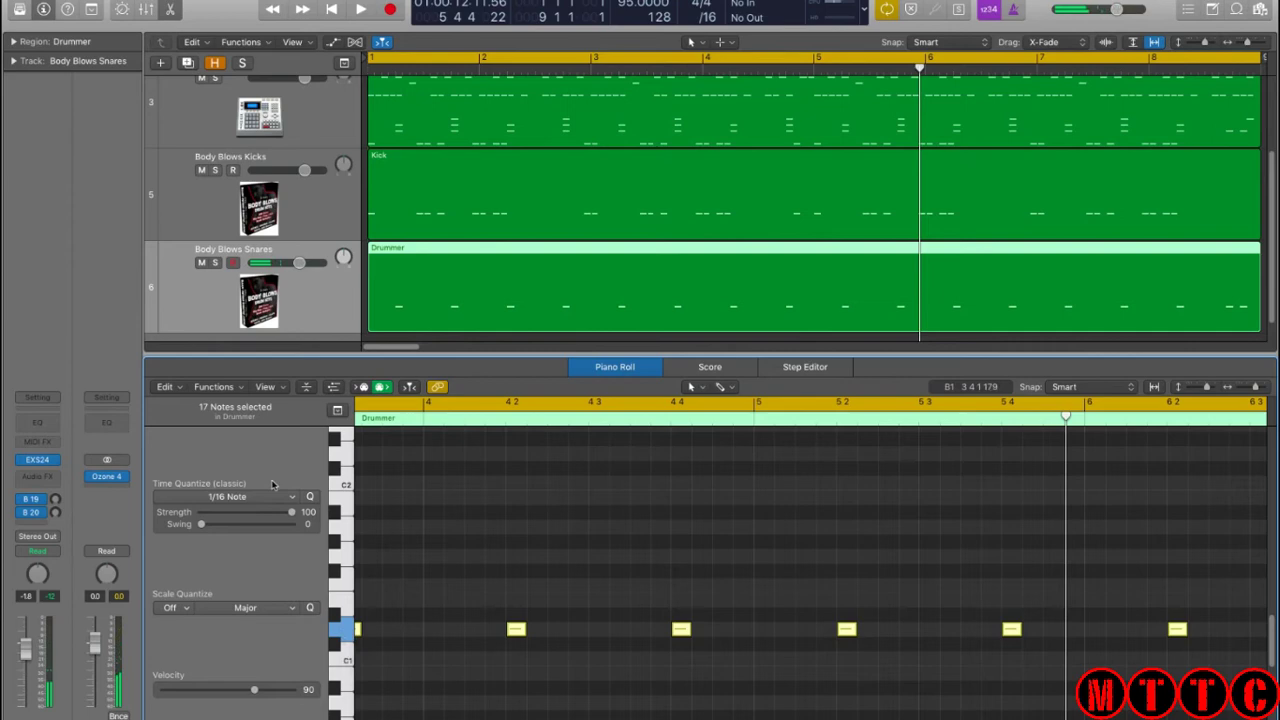
key(s)
key(space)
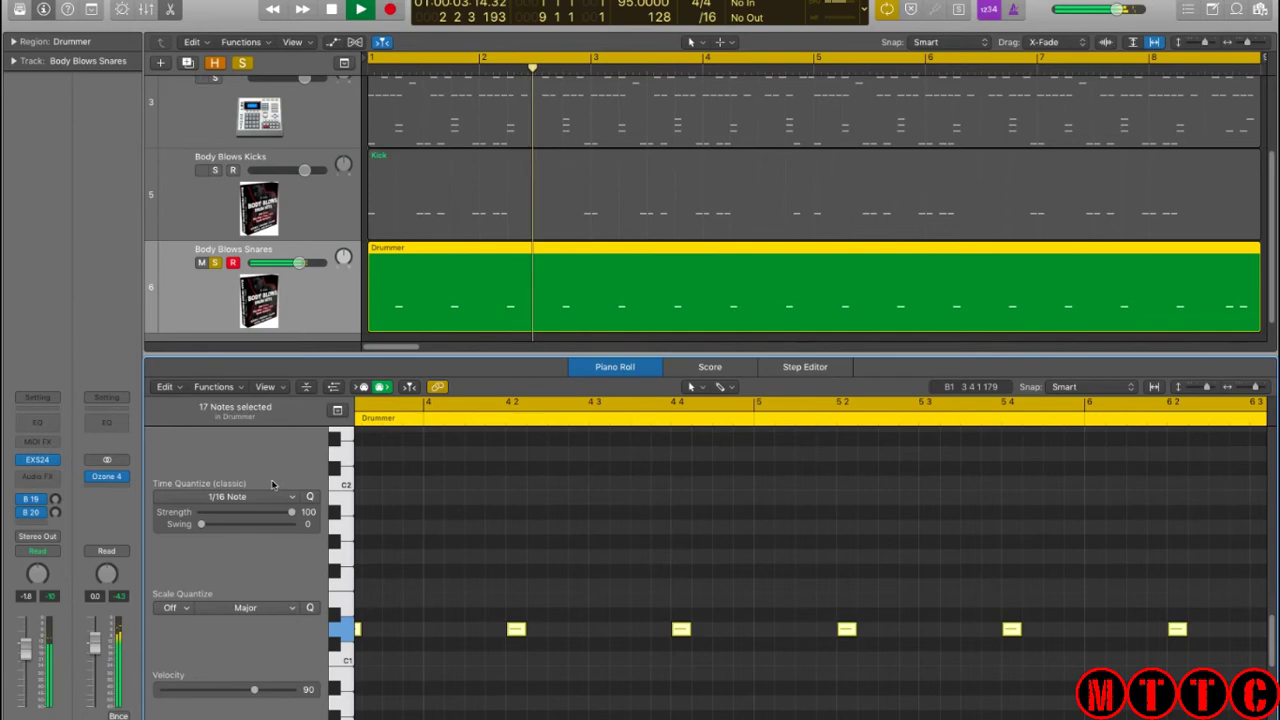
- Close the Piano Roll, add Body Blows Kicks to the solo and reselect the snares' Drummer region
key(e)
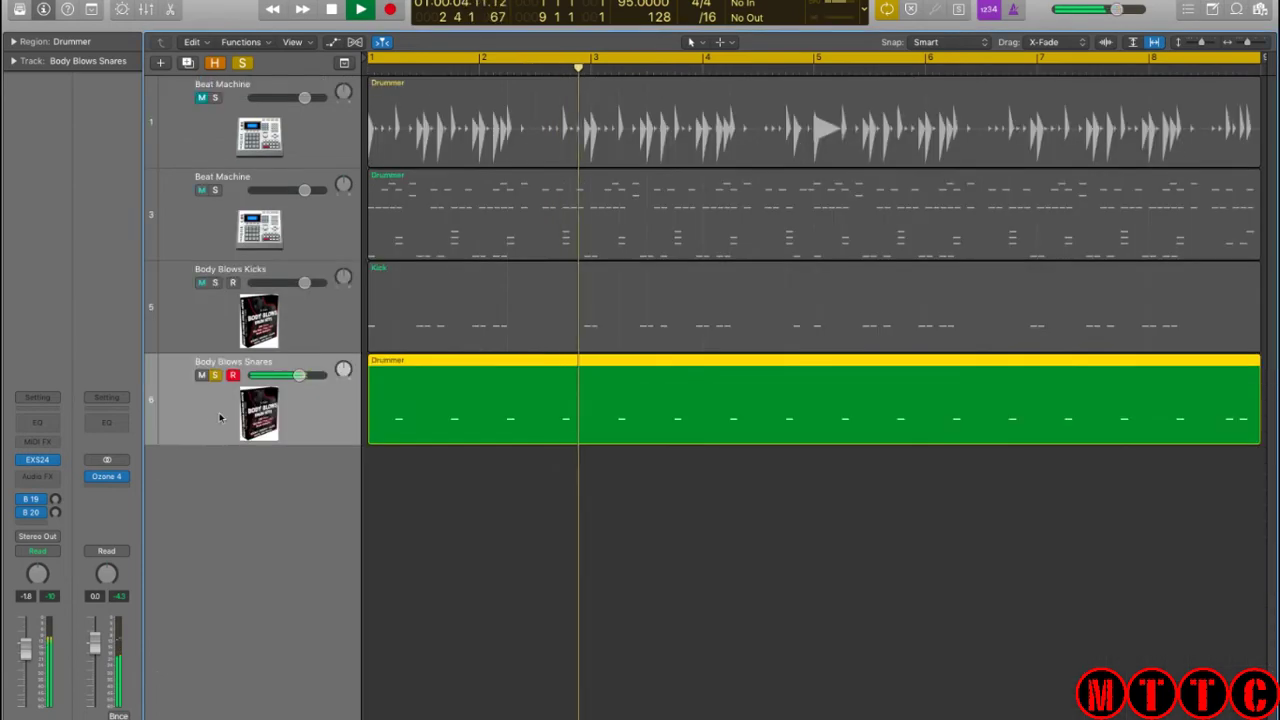
click(214, 283)
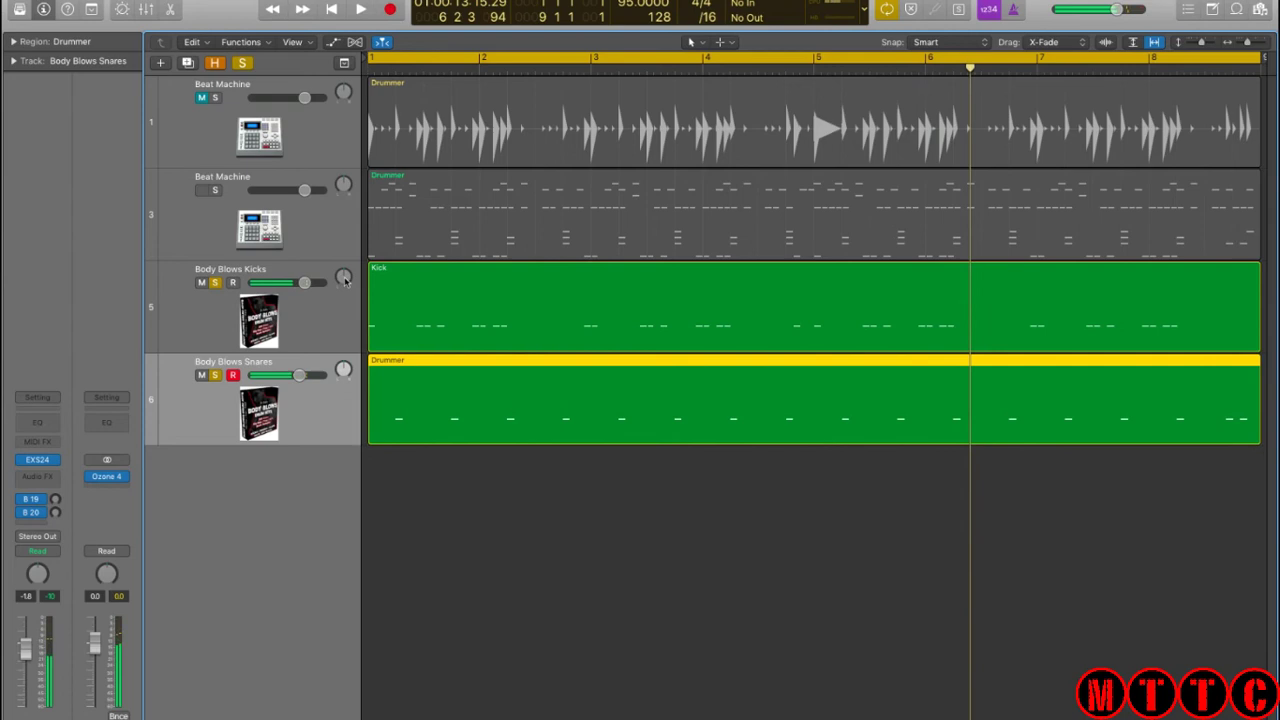
click(482, 468)
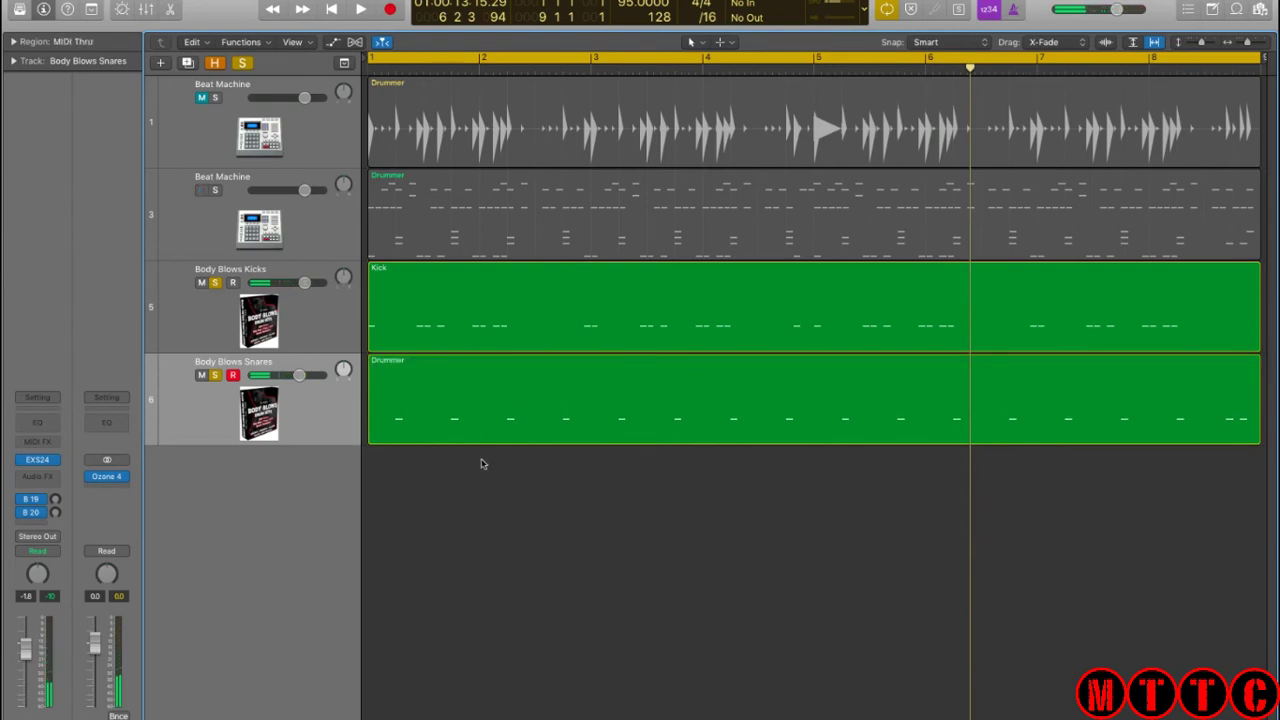
click(419, 410)
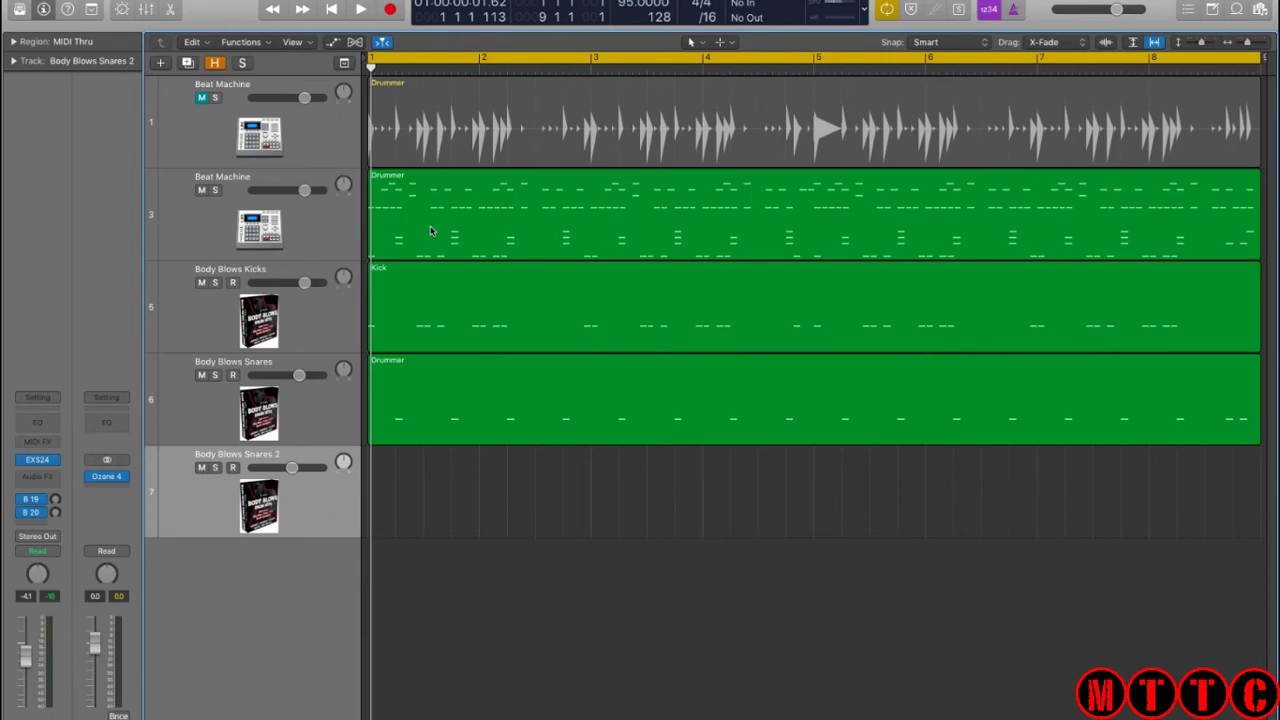
- Copy the original Drummer region onto Body Blows Snares 2 and rename the Body Blows Snares region 'Snare 1'
drag(431, 231, 419, 470)
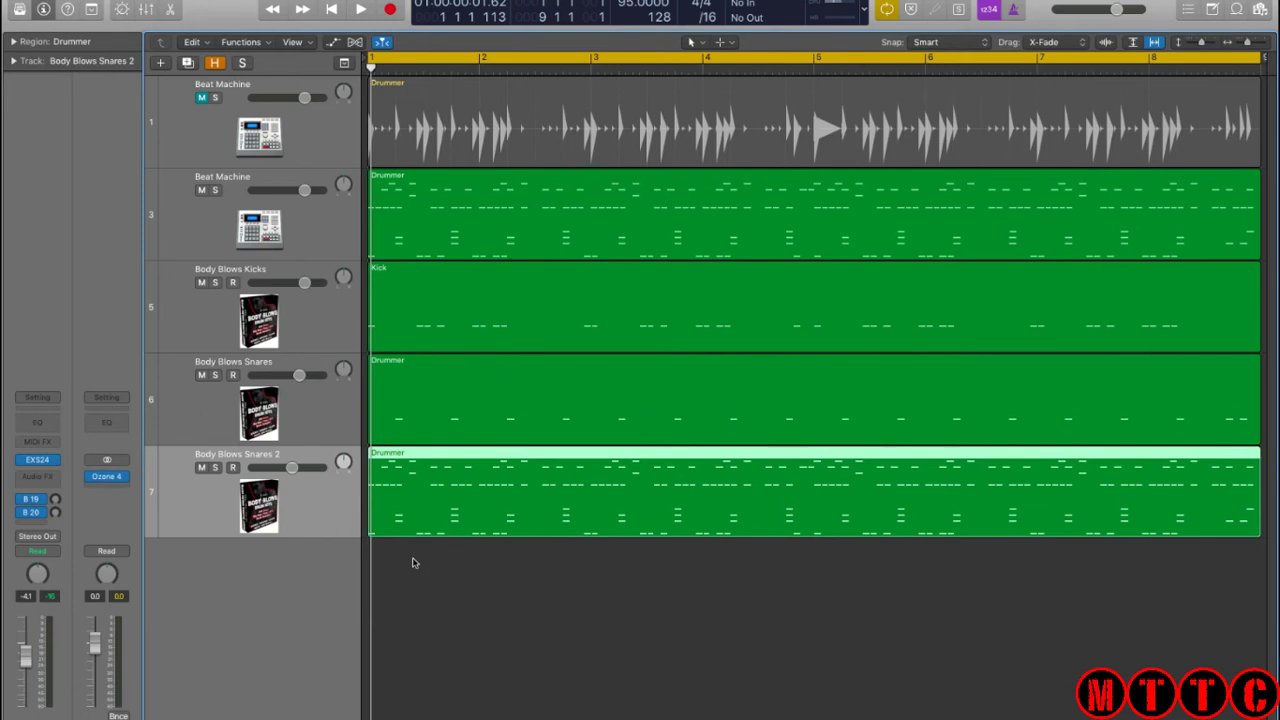
click(403, 385)
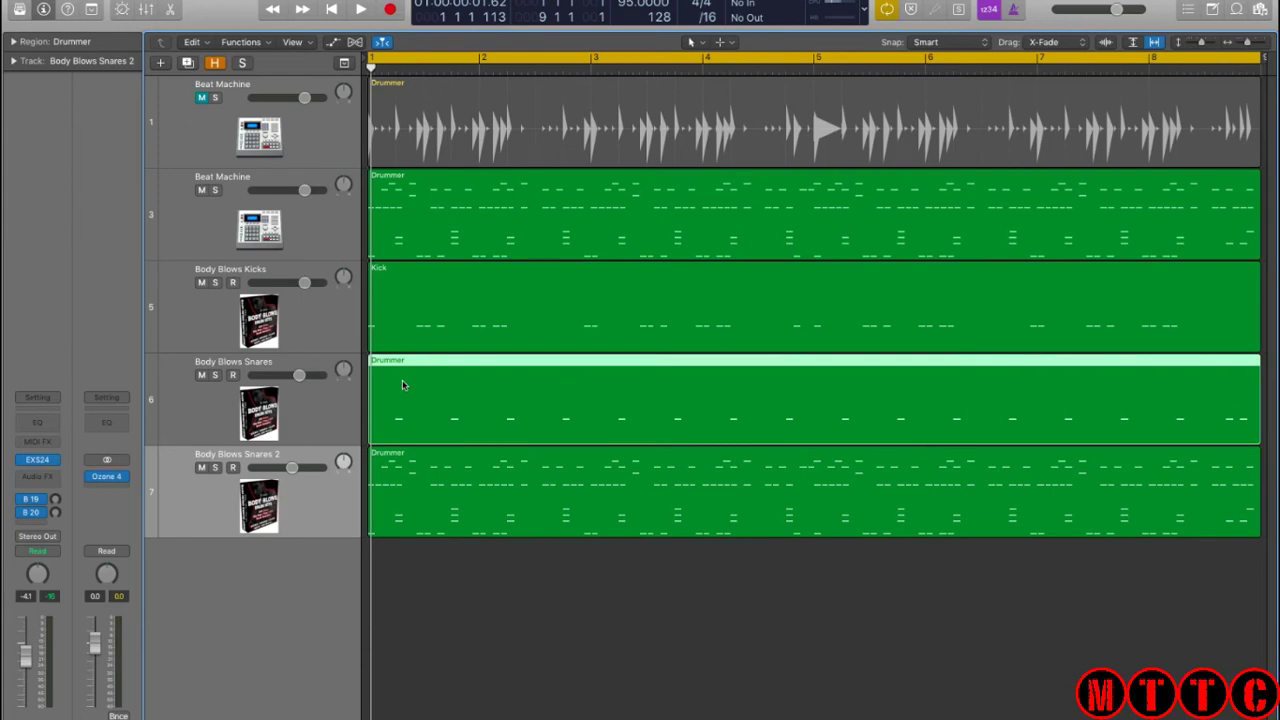
key(shift+n)
text(Snare 1)
key(Return)
click(417, 492)
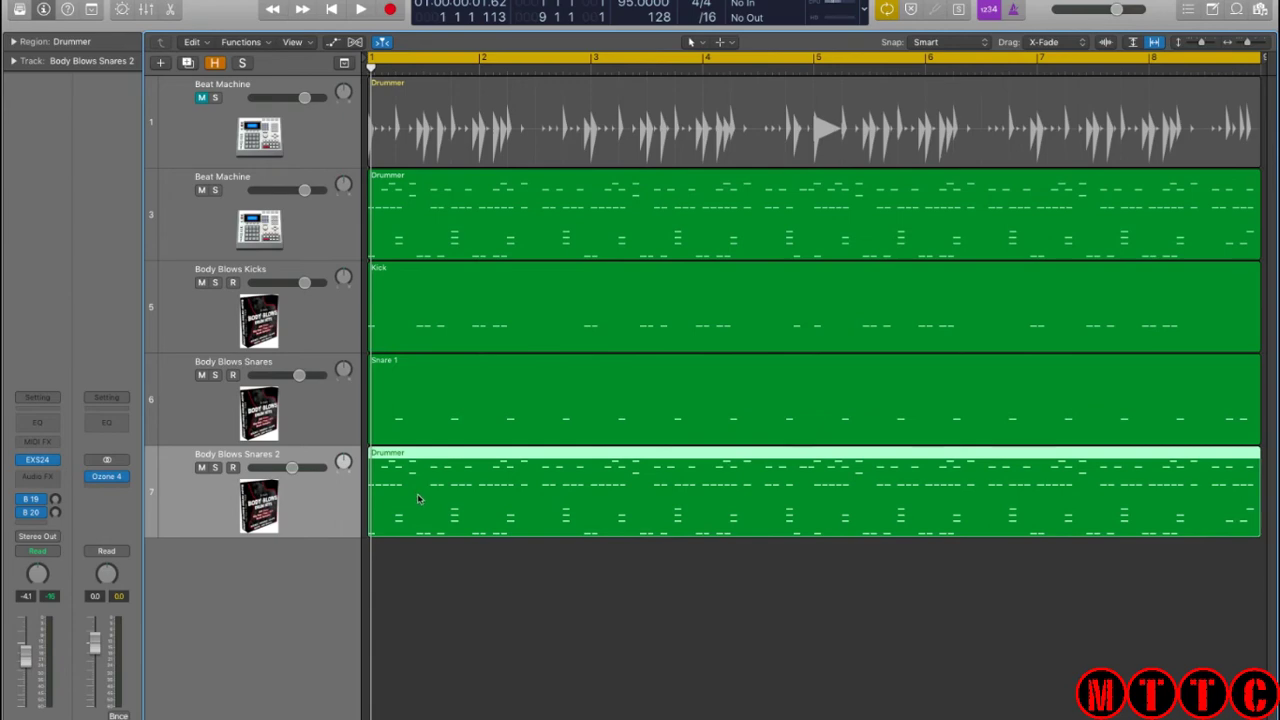
- Delete every note except one snare pitch row in the Body Blows Snares 2 region
double_click(418, 498)
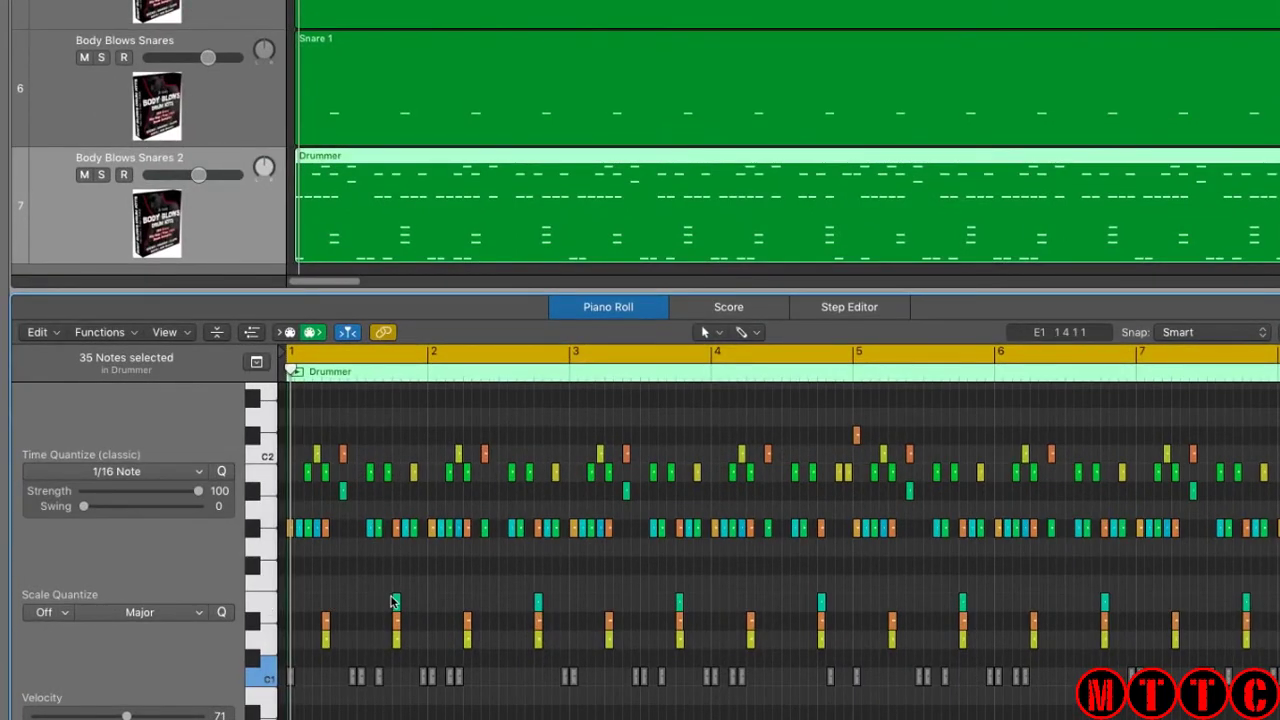
click(408, 600)
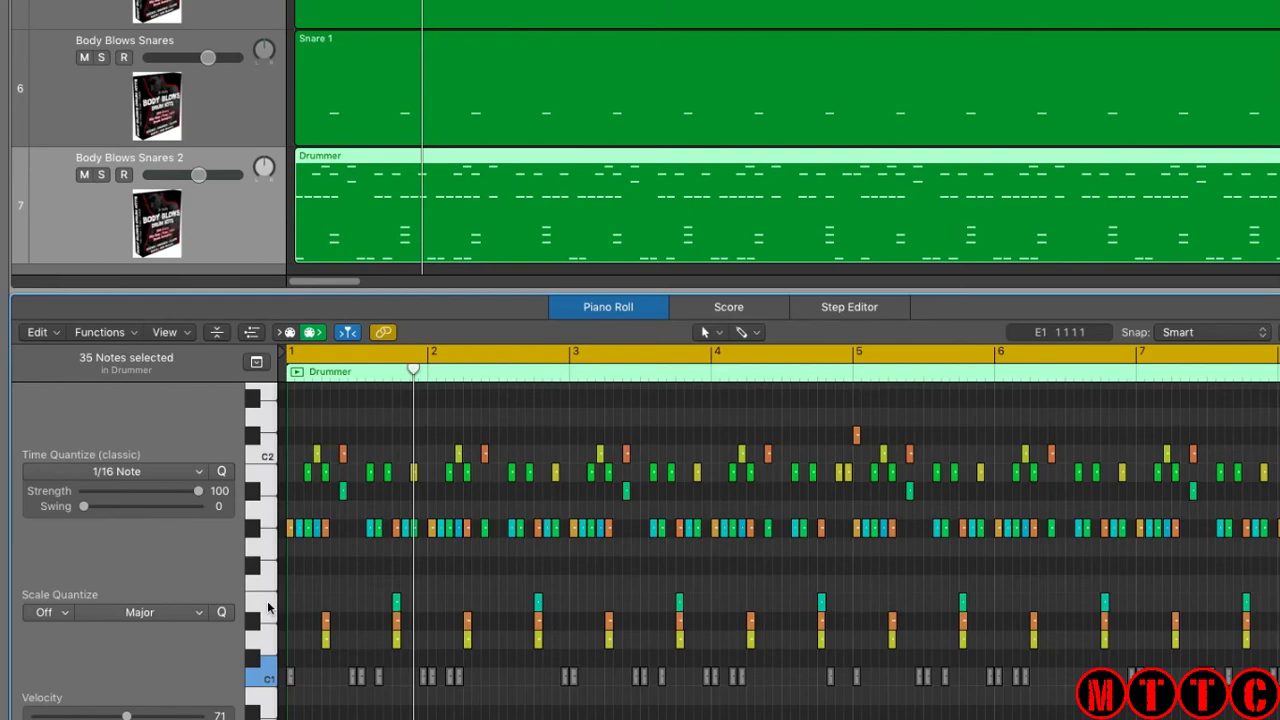
key(super+a)
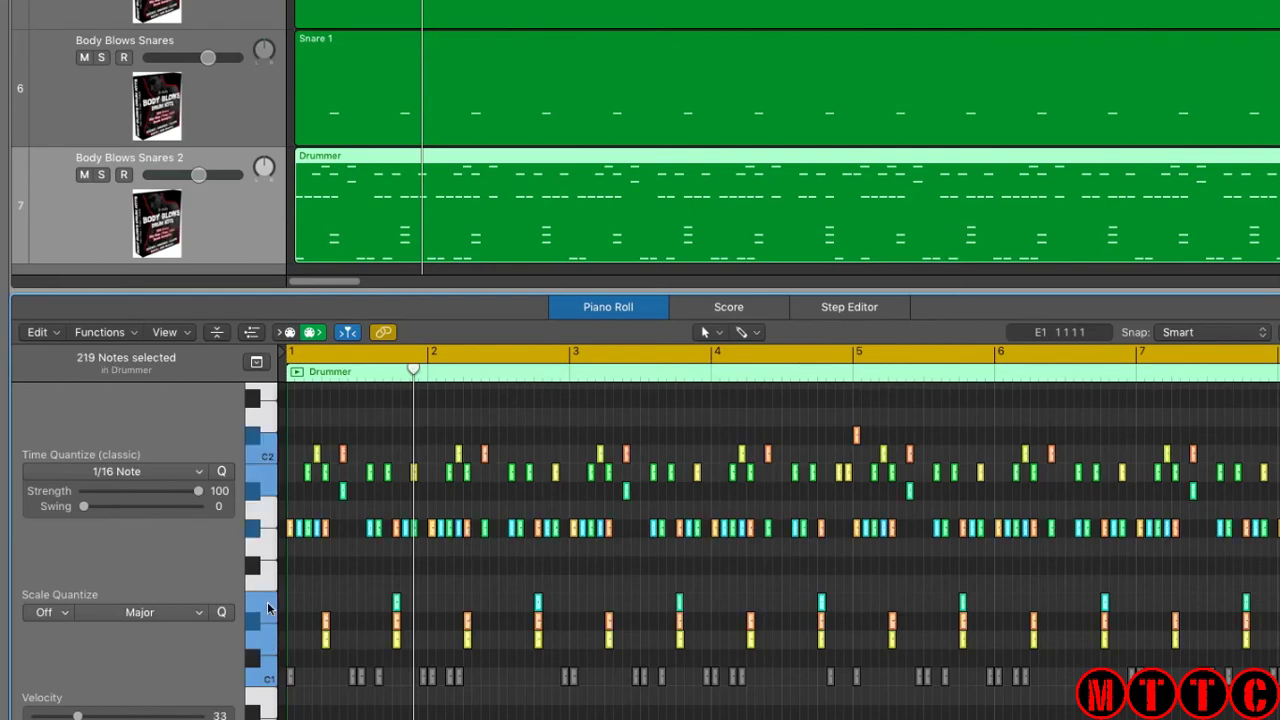
shift+click(268, 609)
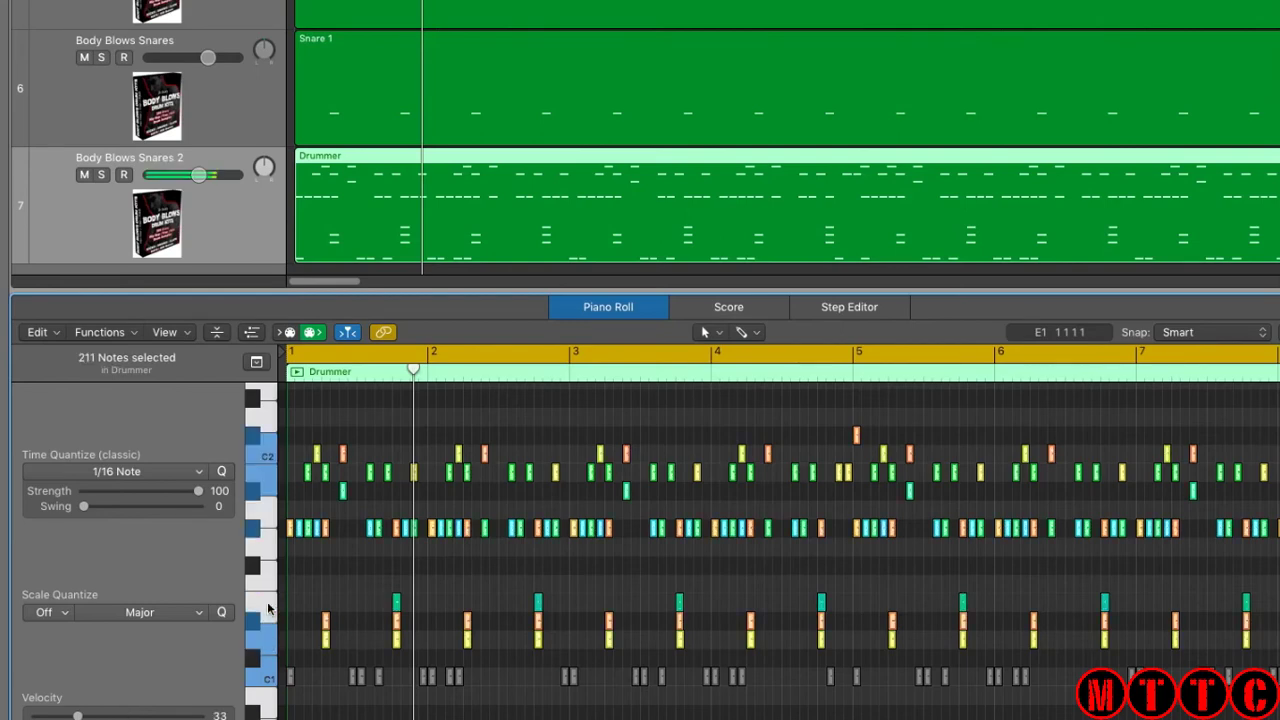
key(Delete)
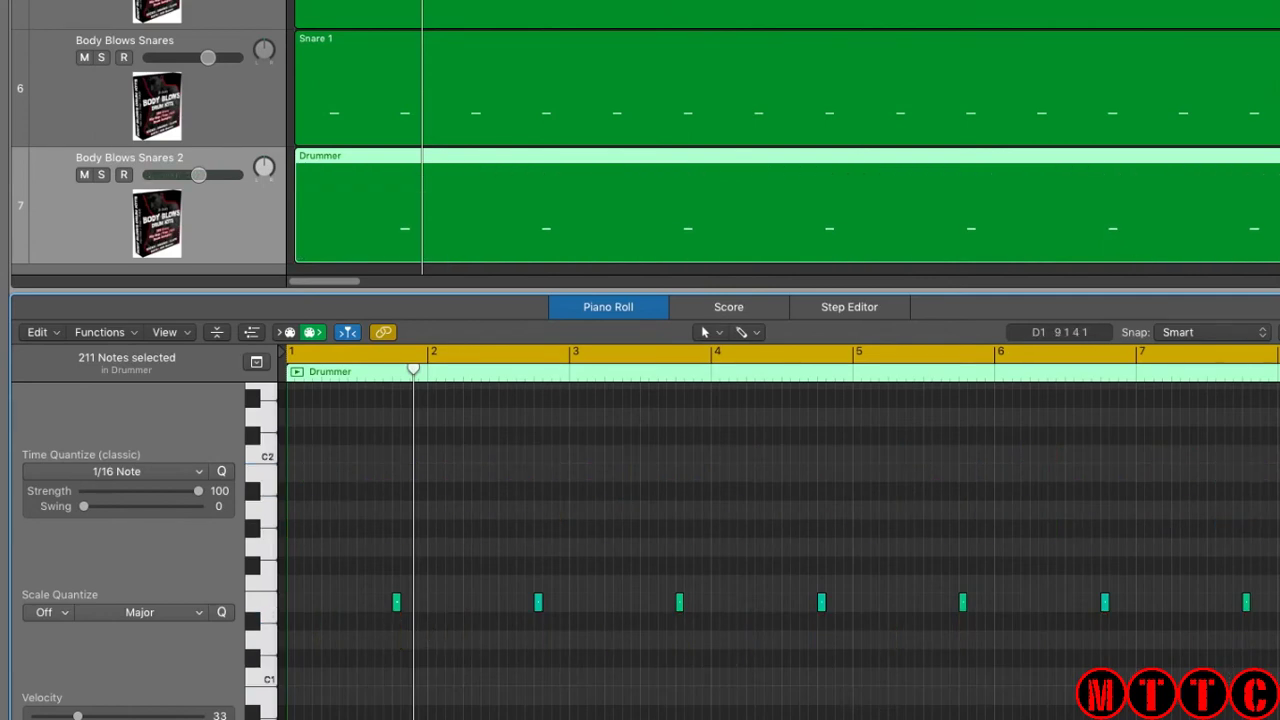
- Zoom in on the first bars and drag the eight remaining snare notes up to a higher pitch
scroll(760, 550, up, 5)
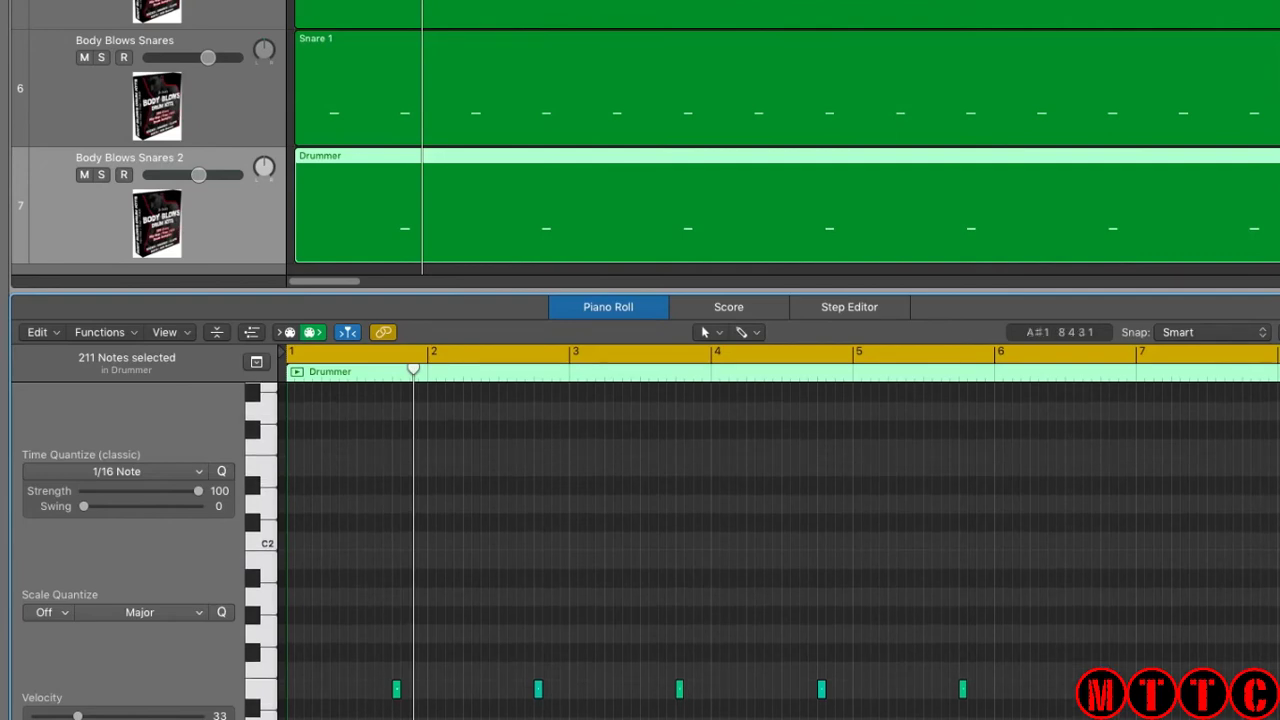
key(super+Right)
key(super+Right)
key(super+Right)
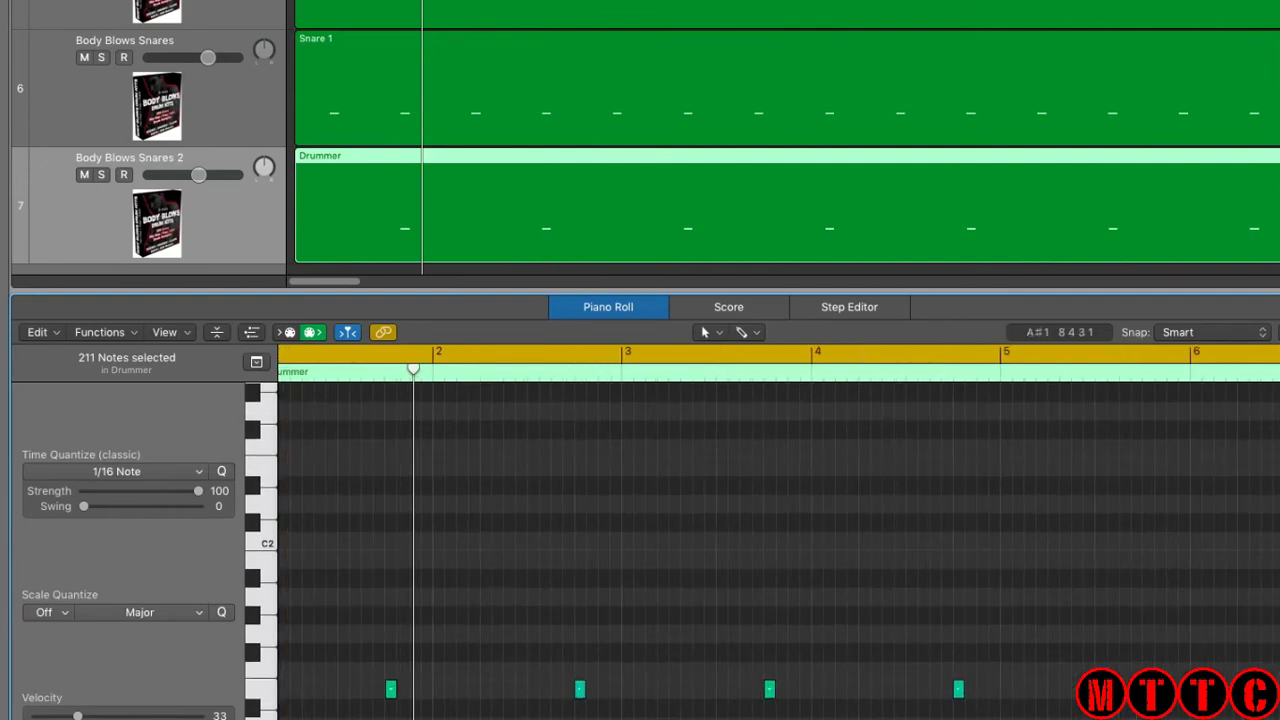
click(256, 692)
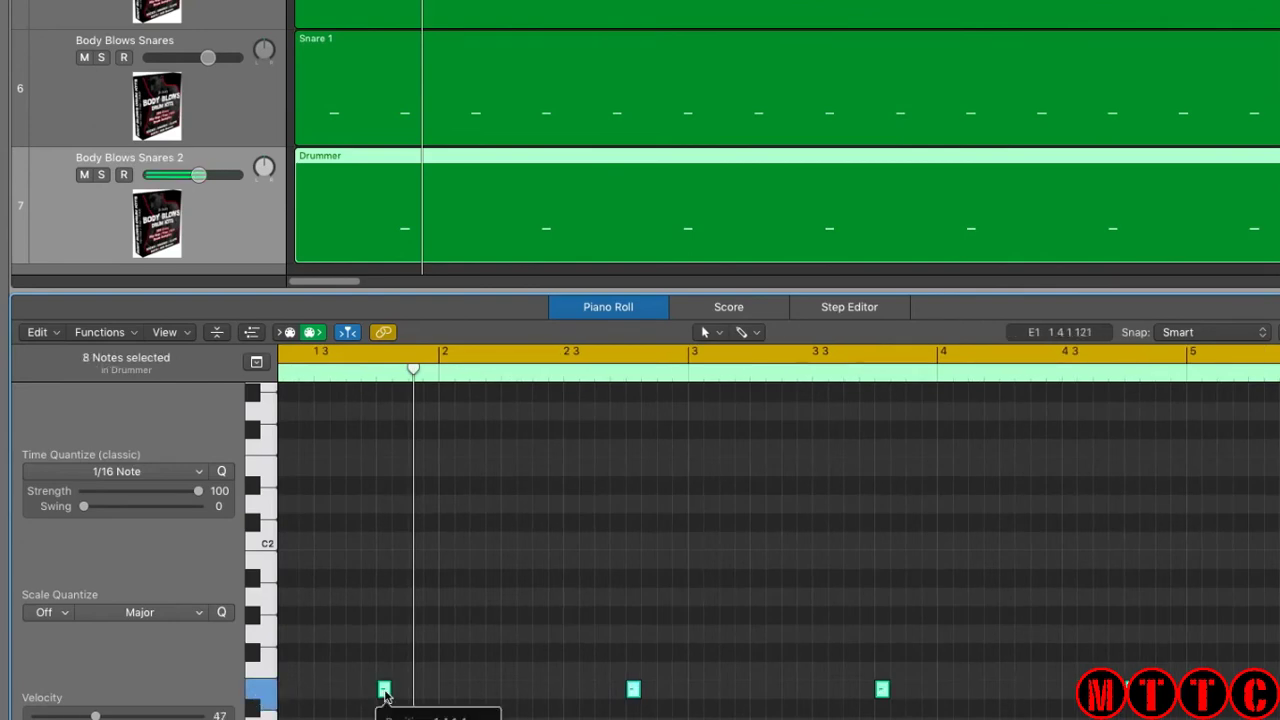
drag(385, 693, 387, 418)
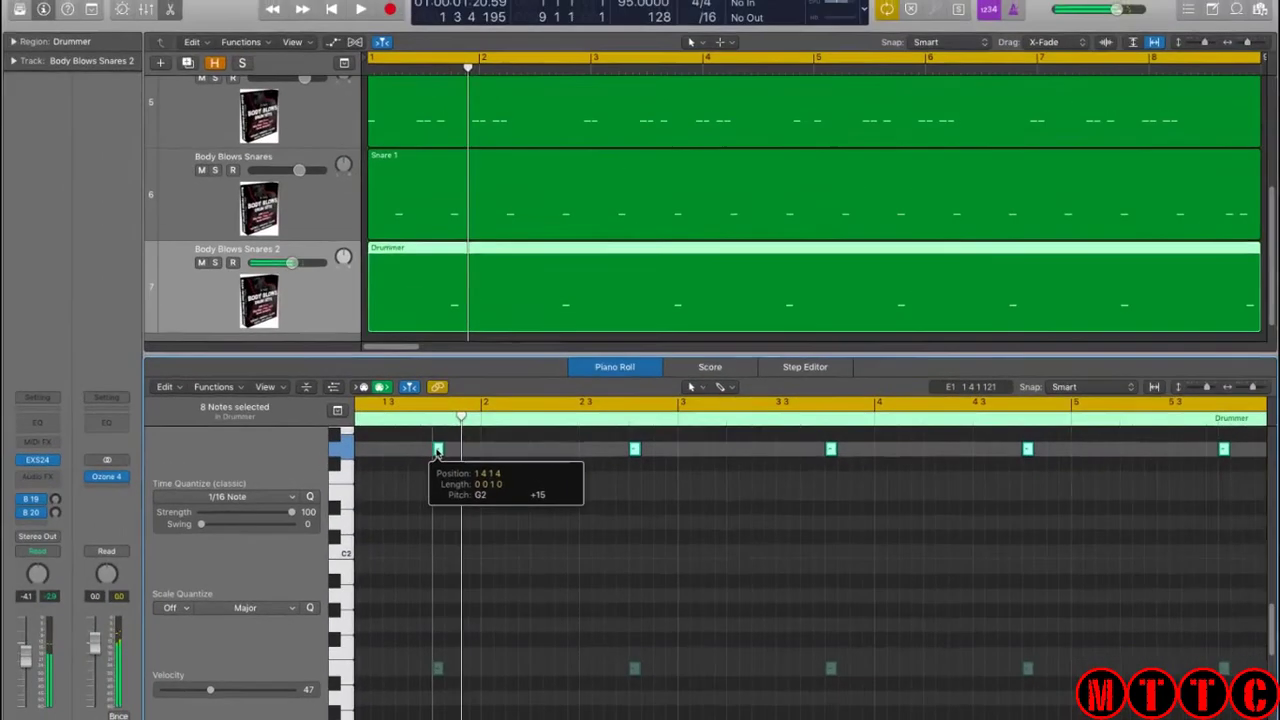
drag(437, 452, 437, 452)
- Solo Body Blows Snares 2, Snares and Kicks and play them back from the start
key(e)
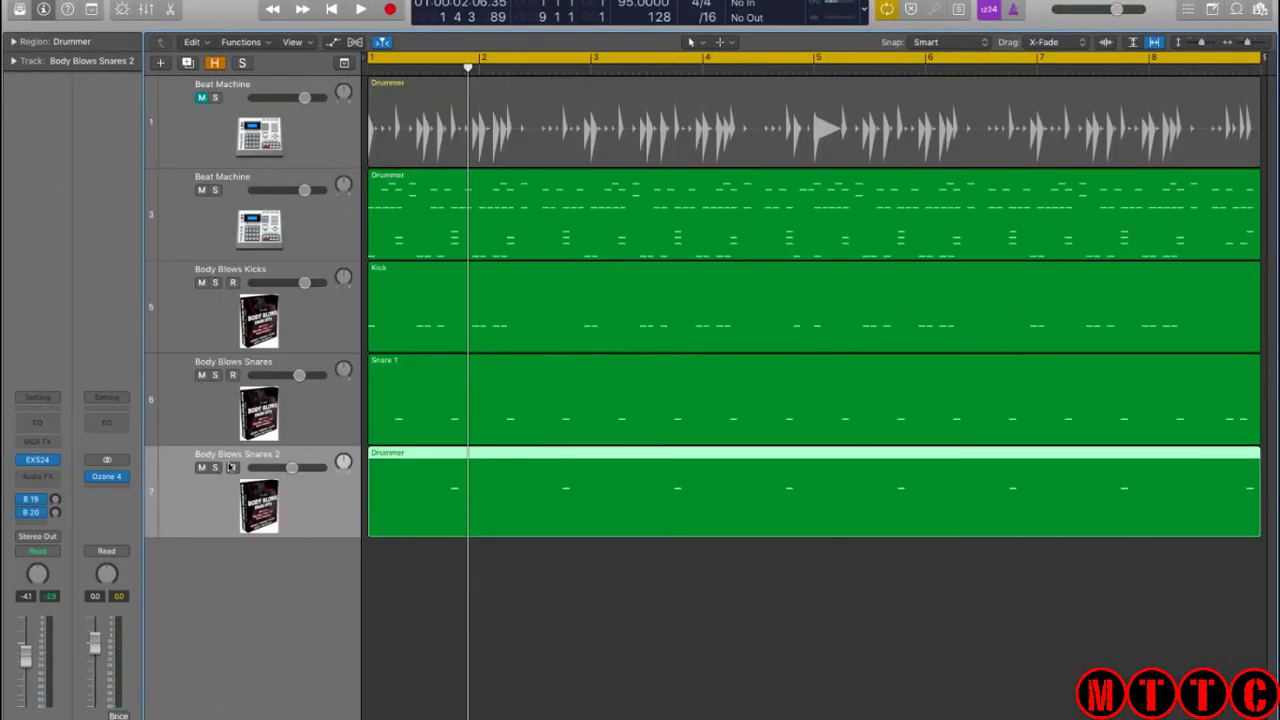
click(213, 468)
click(214, 376)
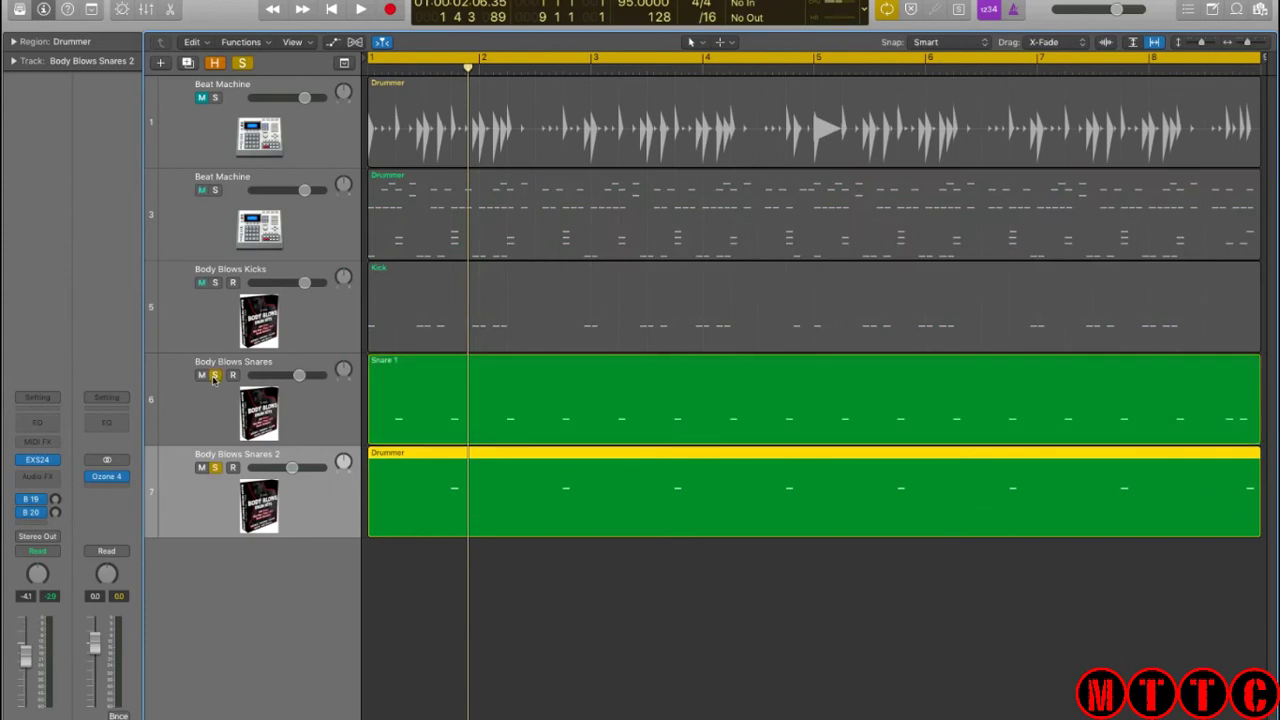
click(215, 283)
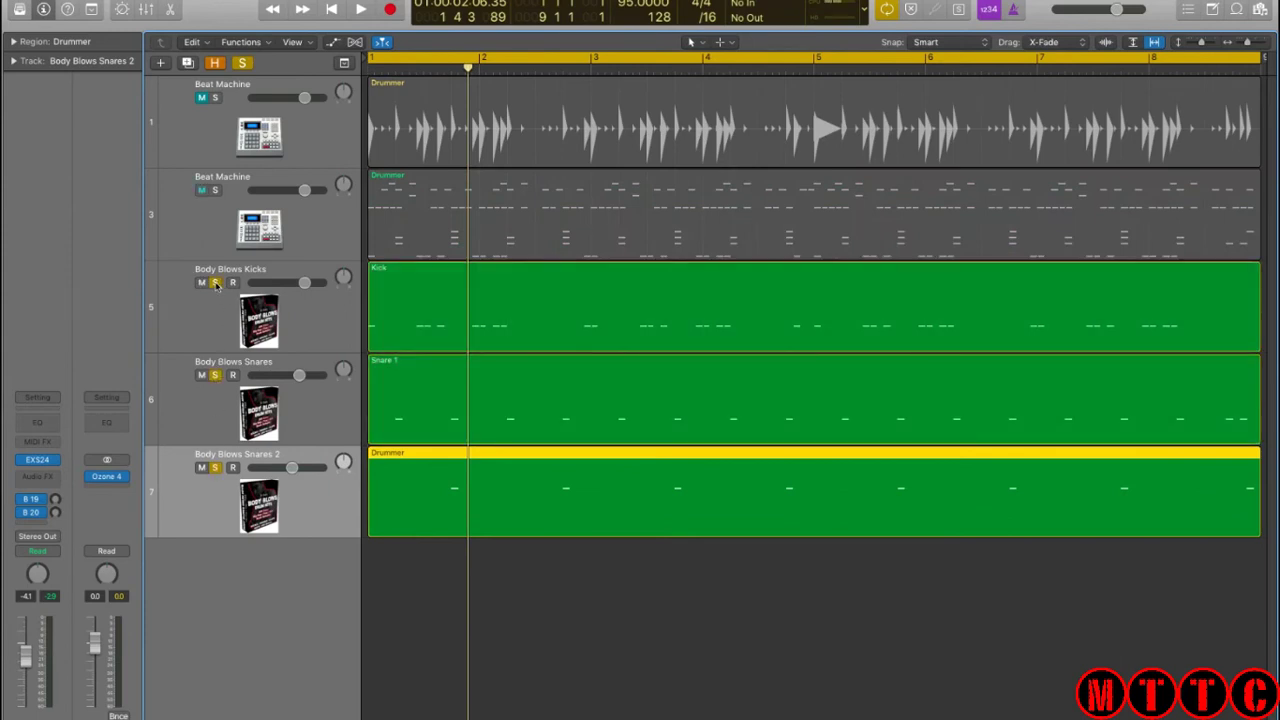
key(Return)
key(space)
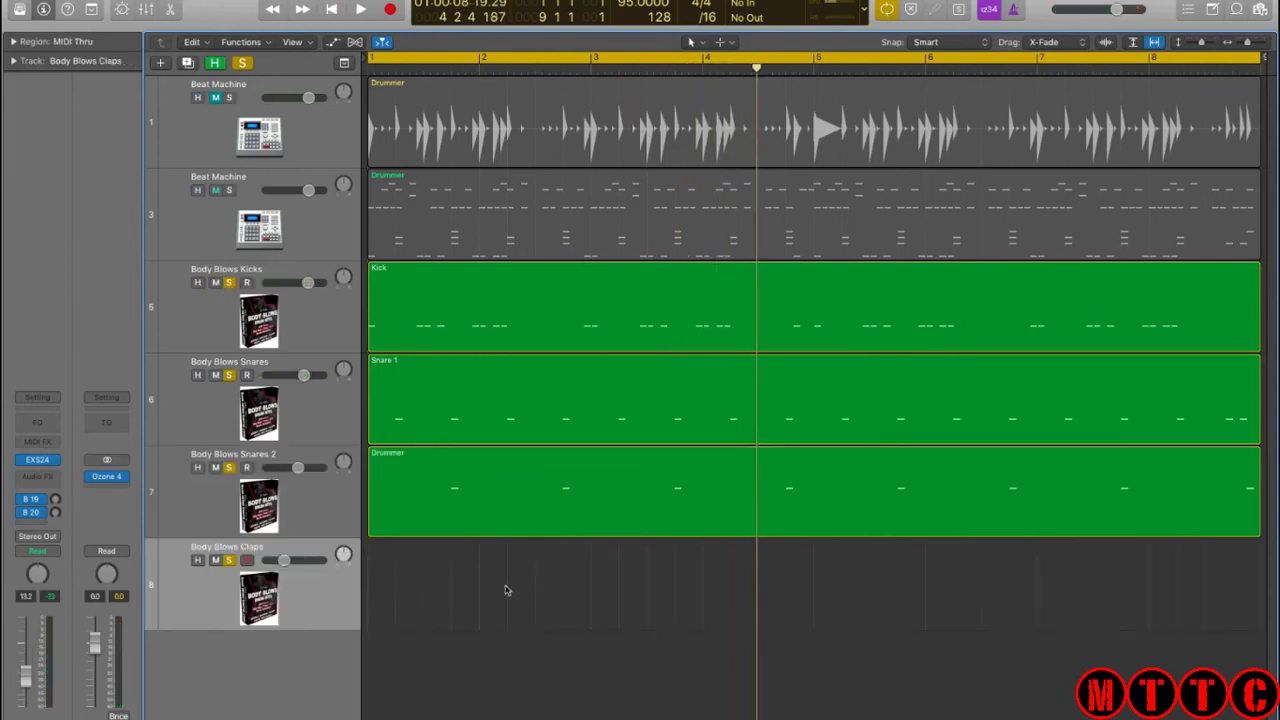
- Rename the Body Blows Snares 2 Drummer region to 'Snare 2'
click(447, 227)
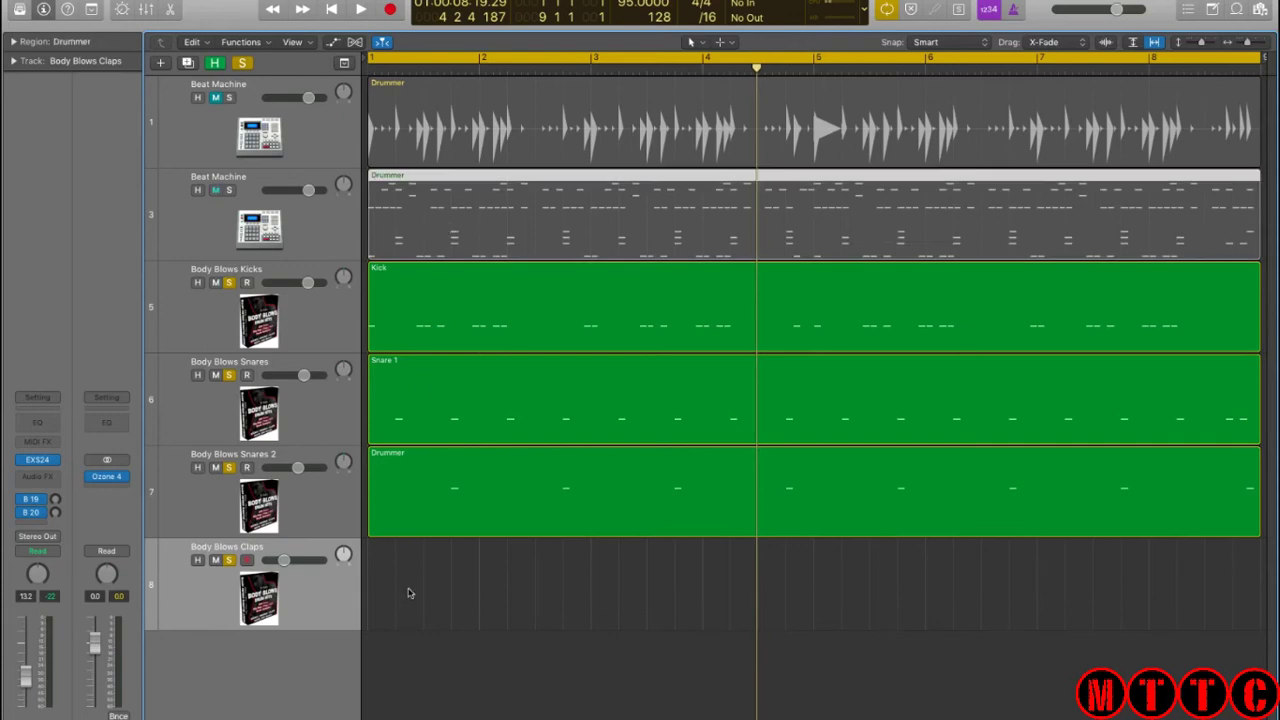
click(416, 507)
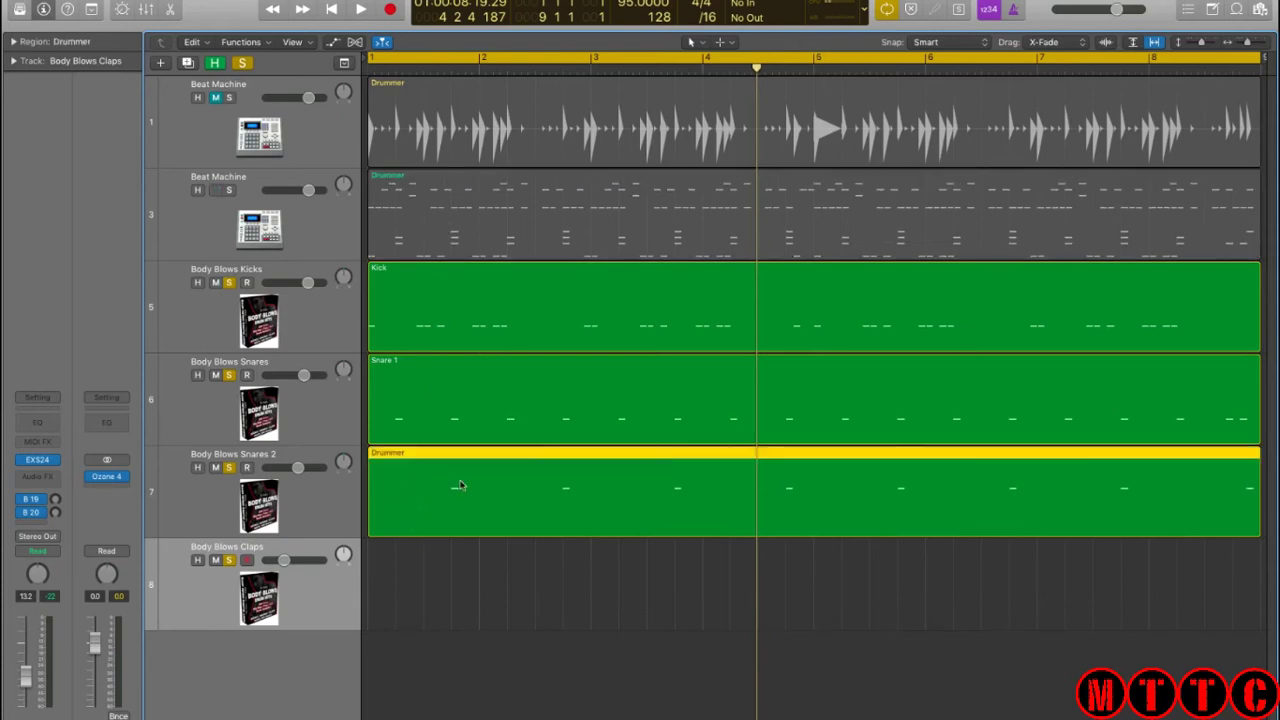
key(shift+n)
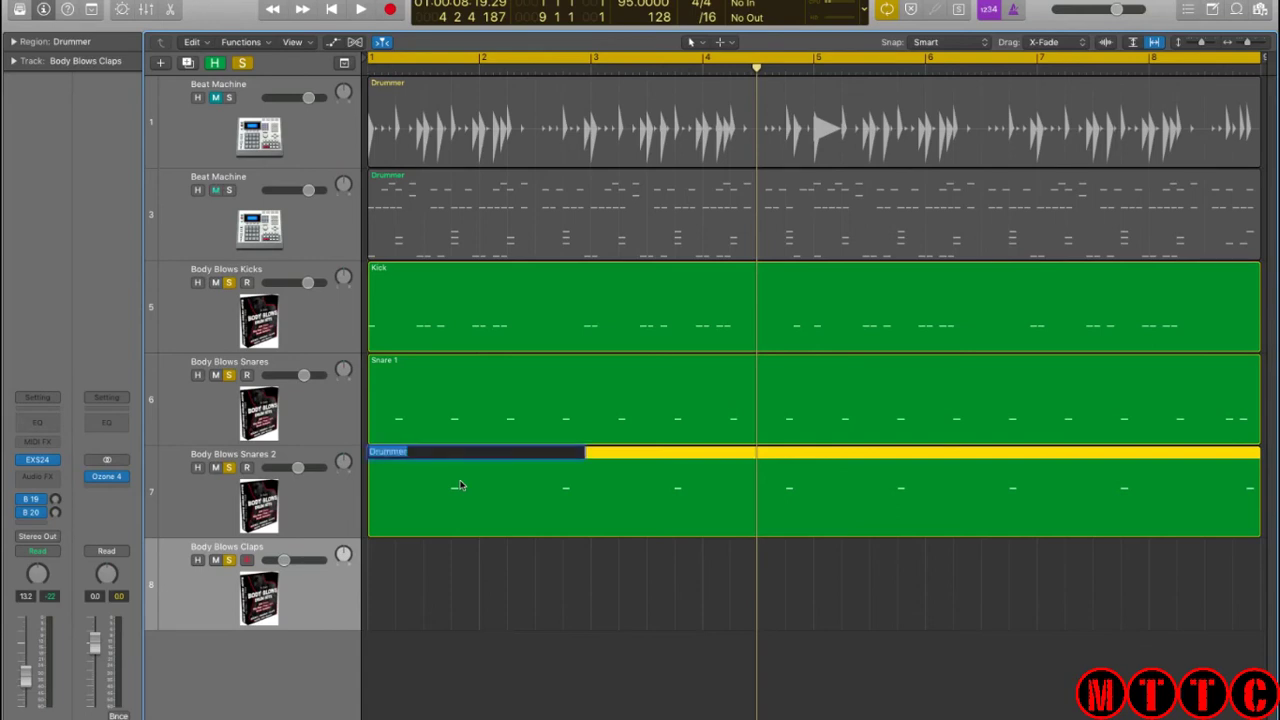
text(Snare 2)
key(Return)
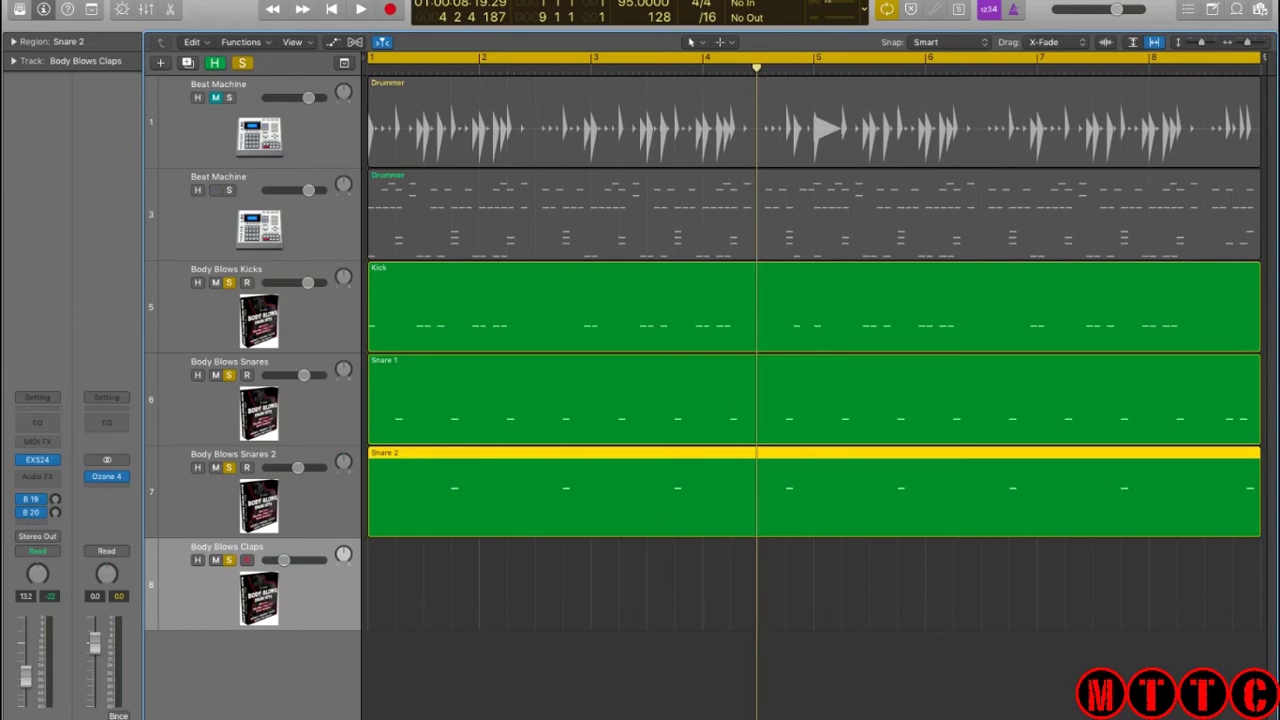
click(399, 603)
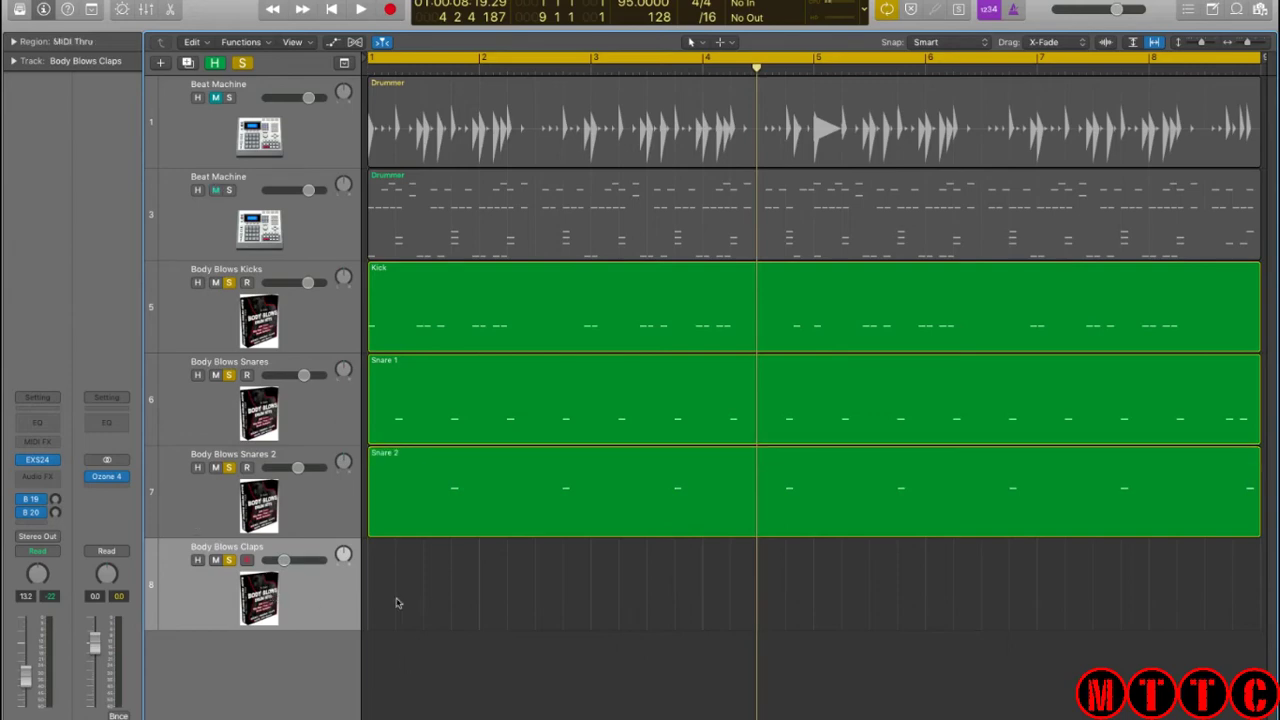
- Copy the track 3 Drummer region onto Body Blows Claps, then unmute and solo track 3
click(445, 212)
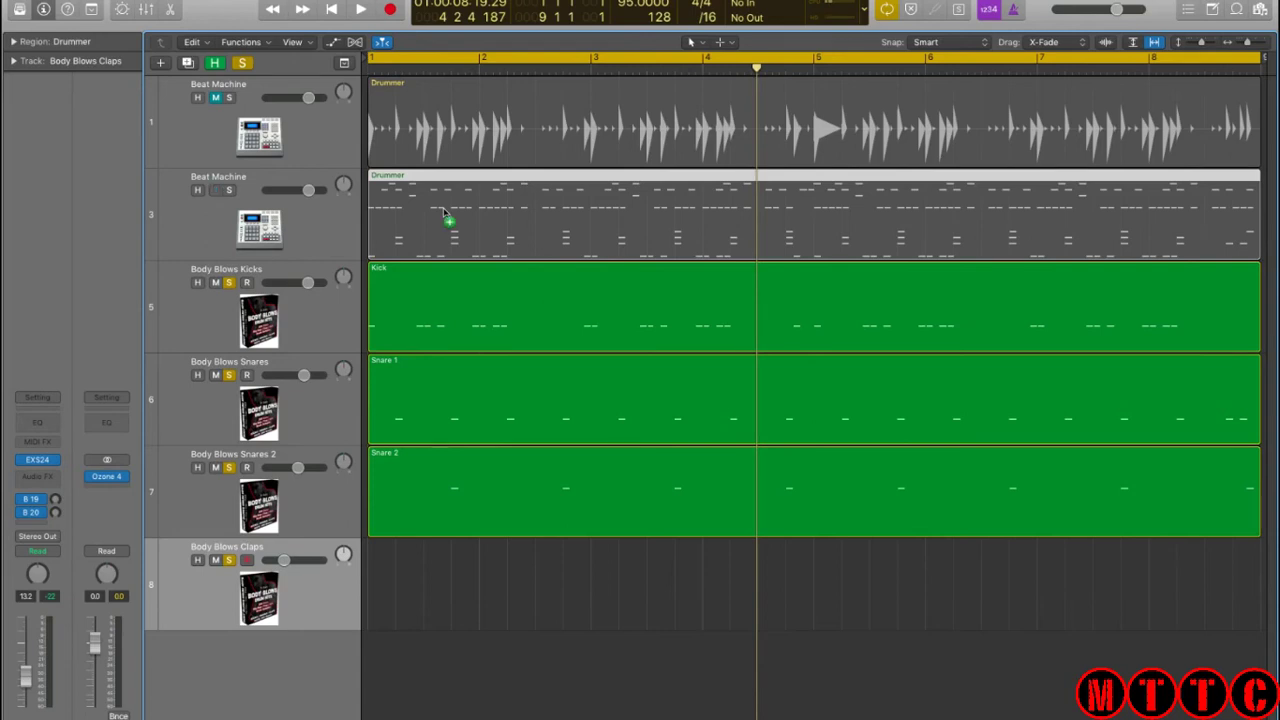
drag(447, 215, 420, 560)
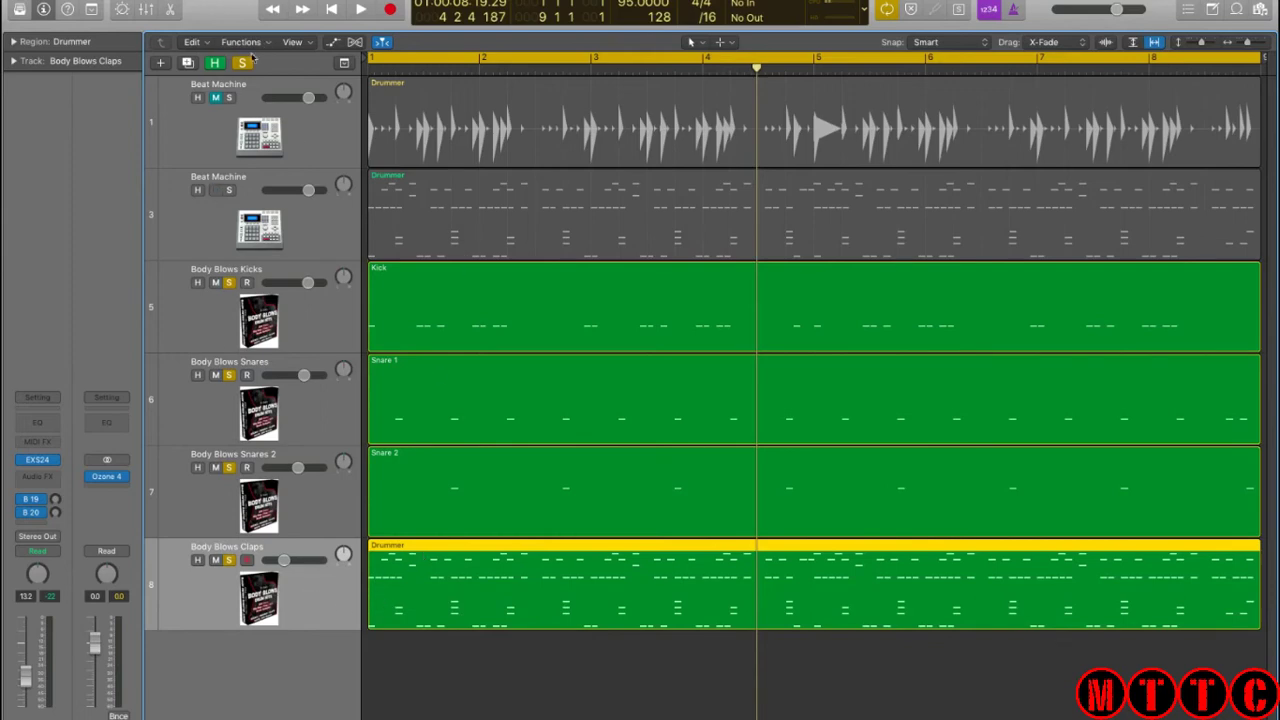
click(215, 190)
click(229, 190)
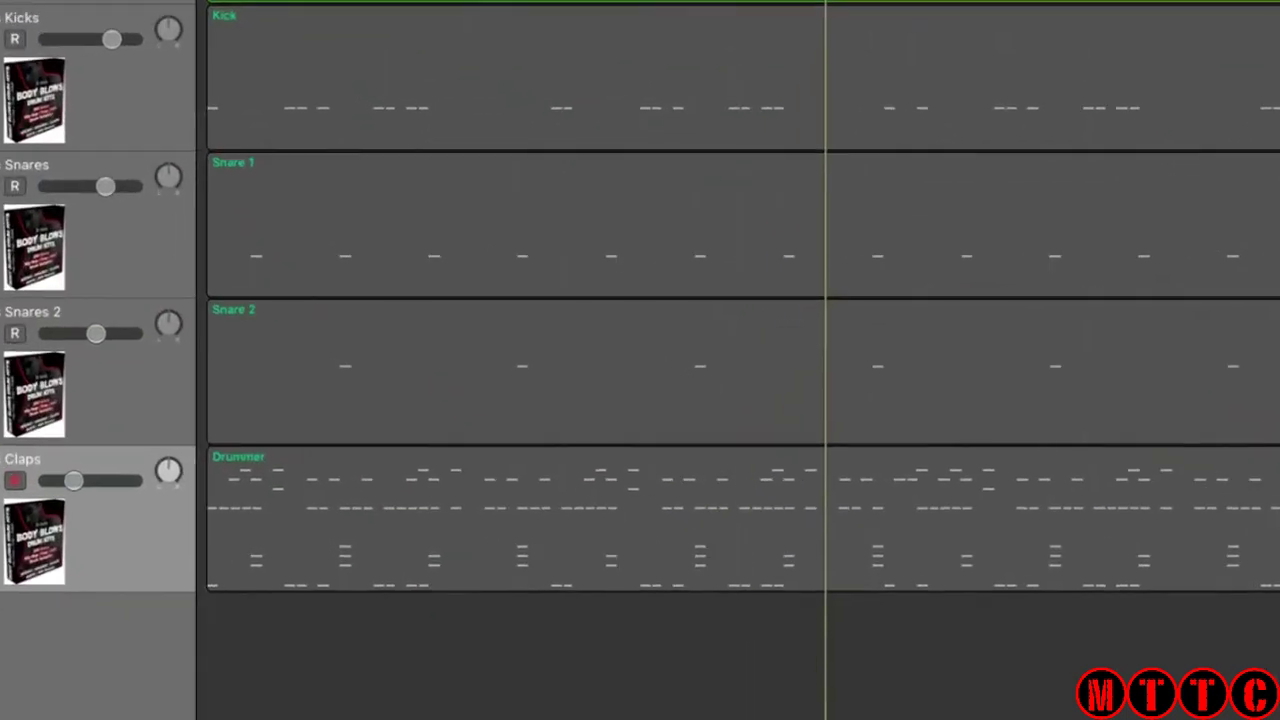
- Inspect the 04: Clap row in the original, then open the Claps copy's notes instead
double_click(434, 217)
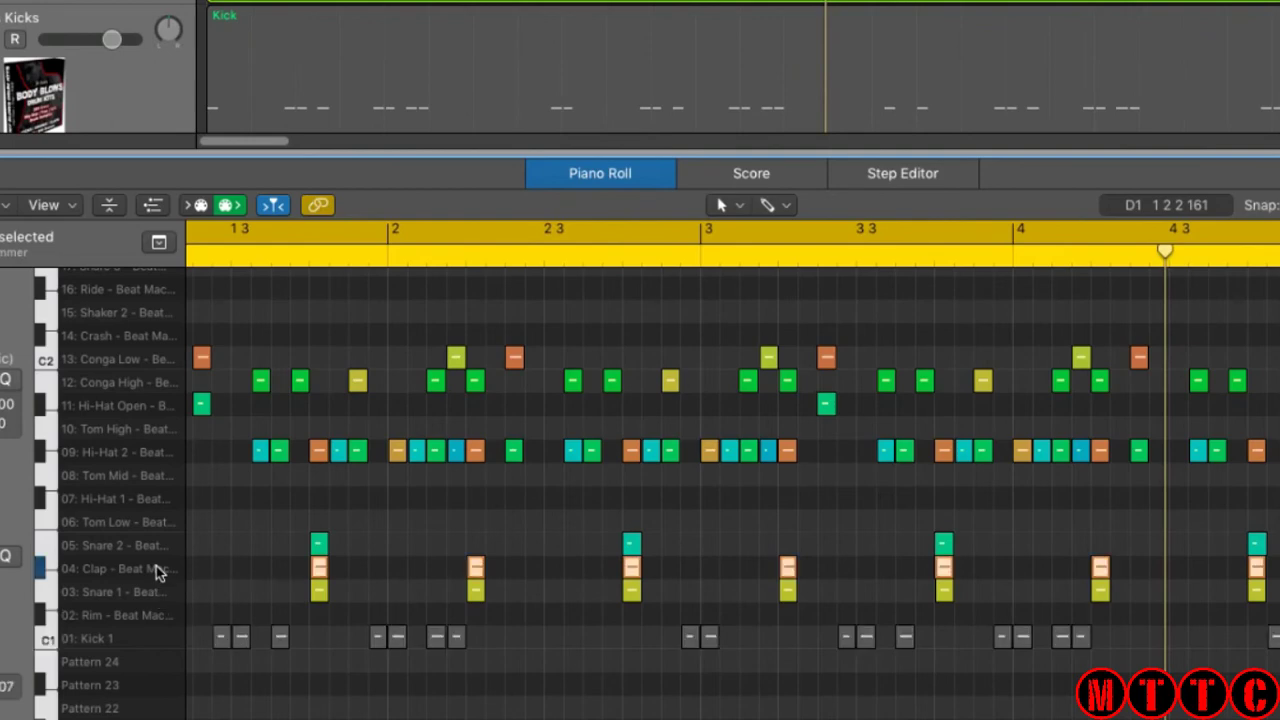
click(162, 568)
key(p)
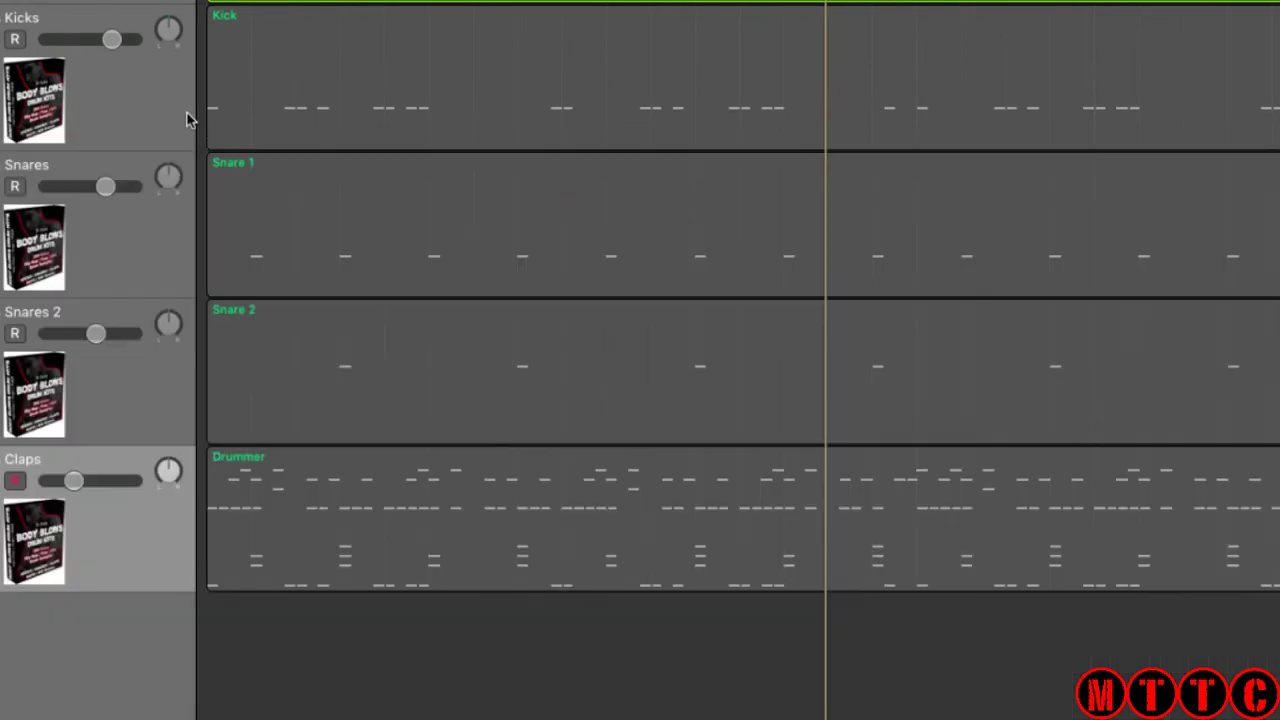
click(280, 550)
key(p)
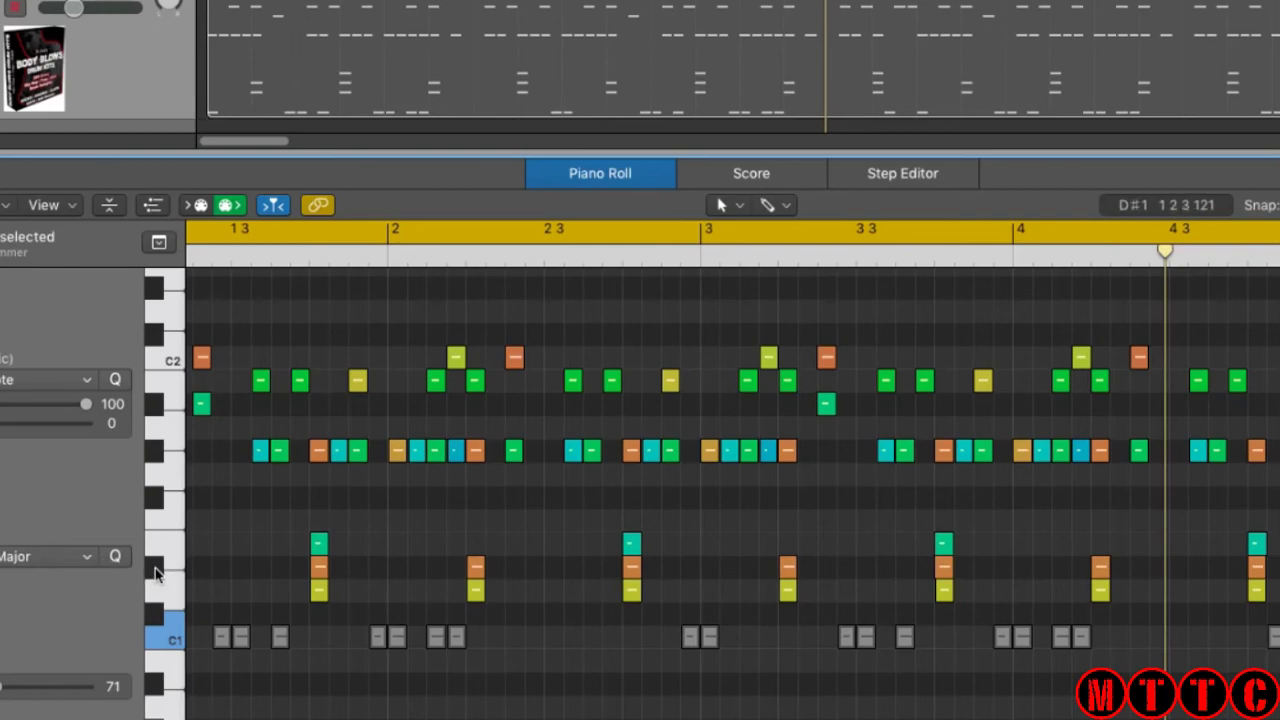
- Delete every note except the D#1 claps in the Claps copy and clear all solos
click(155, 570)
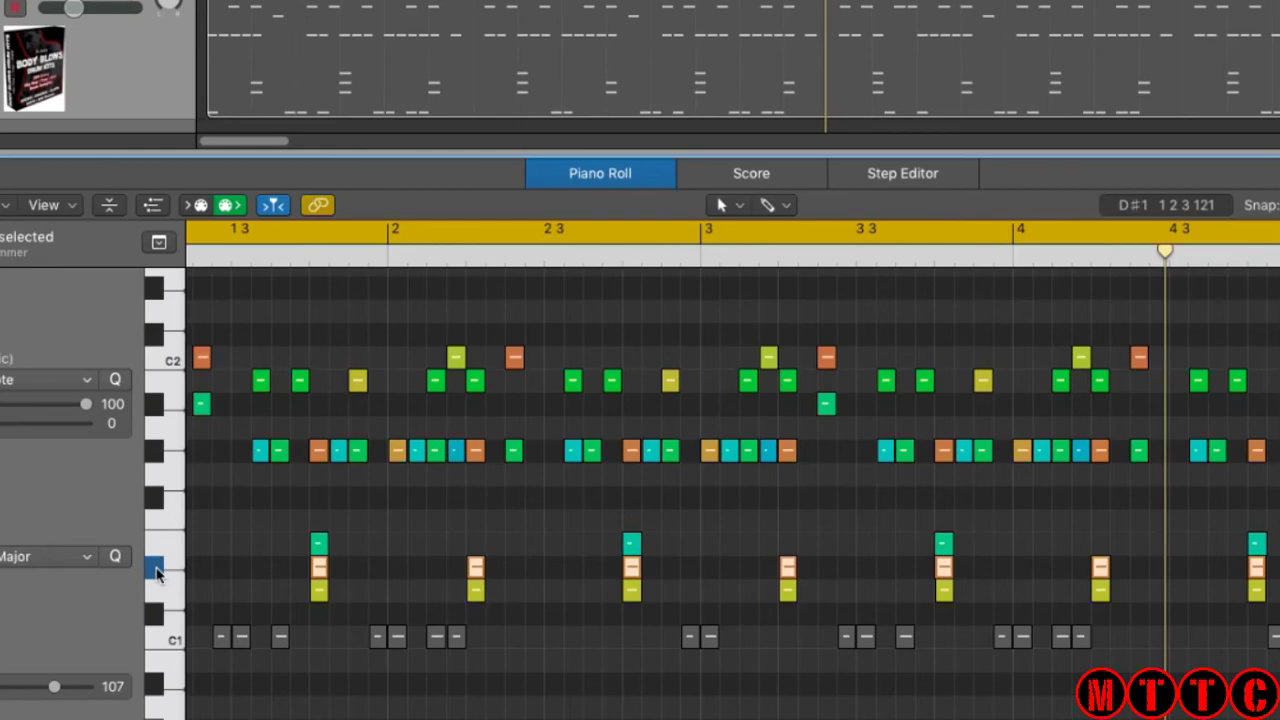
key(super+a)
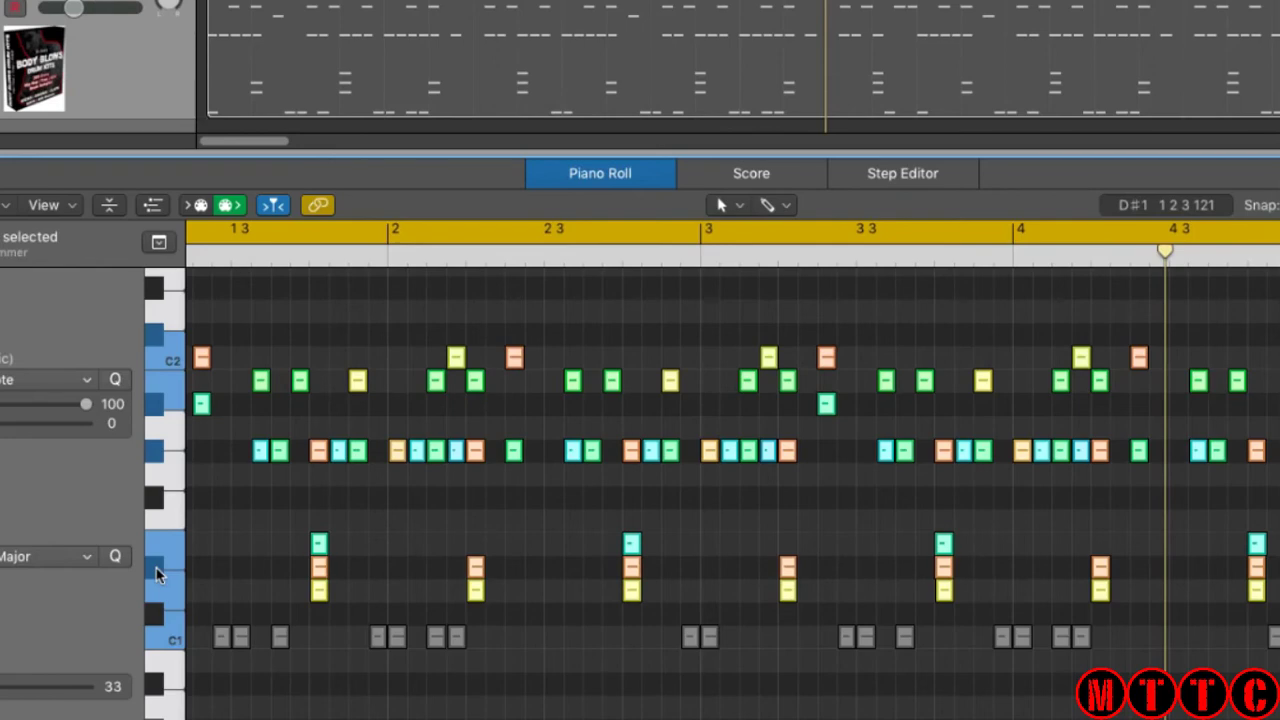
click(157, 572)
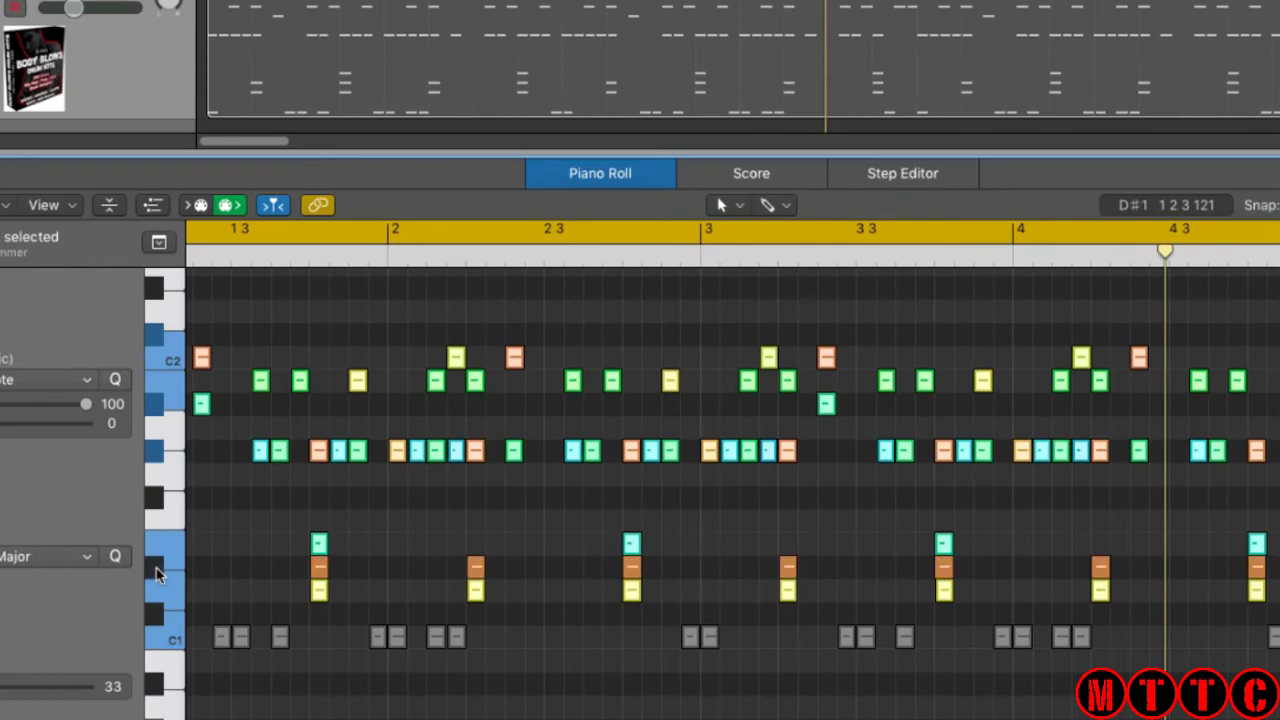
key(Delete)
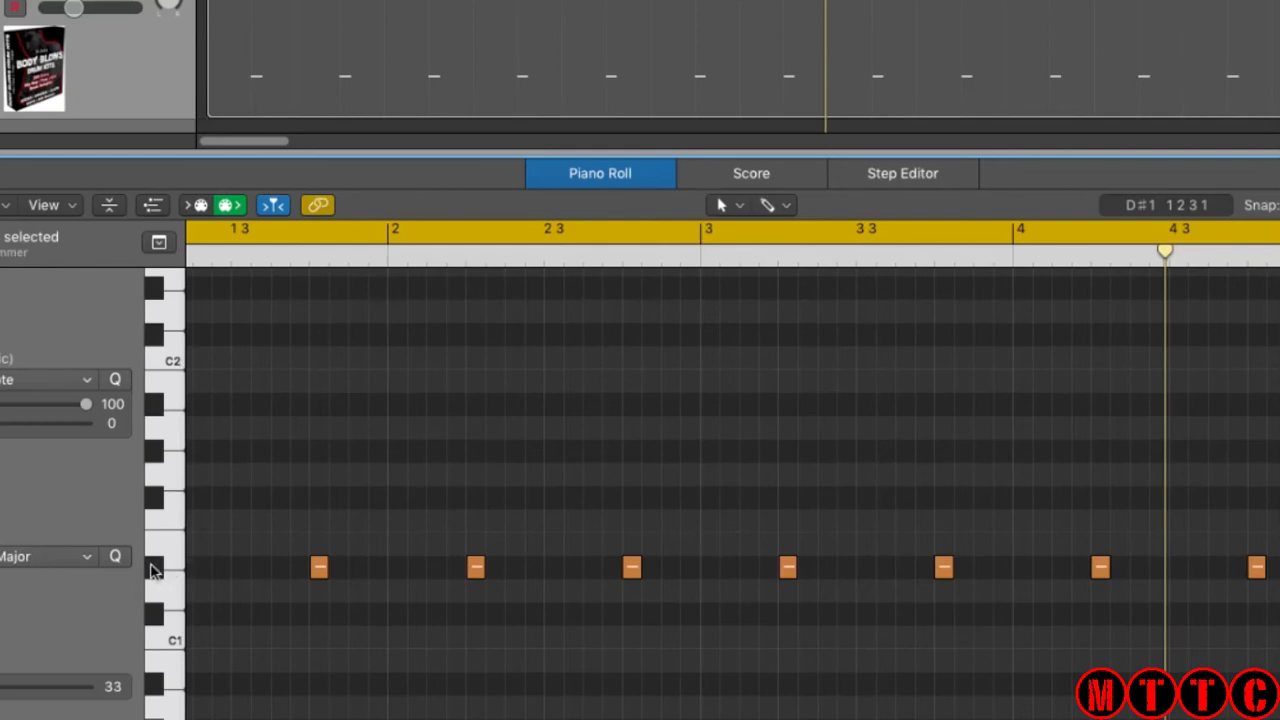
click(152, 570)
key(ctrl+m)
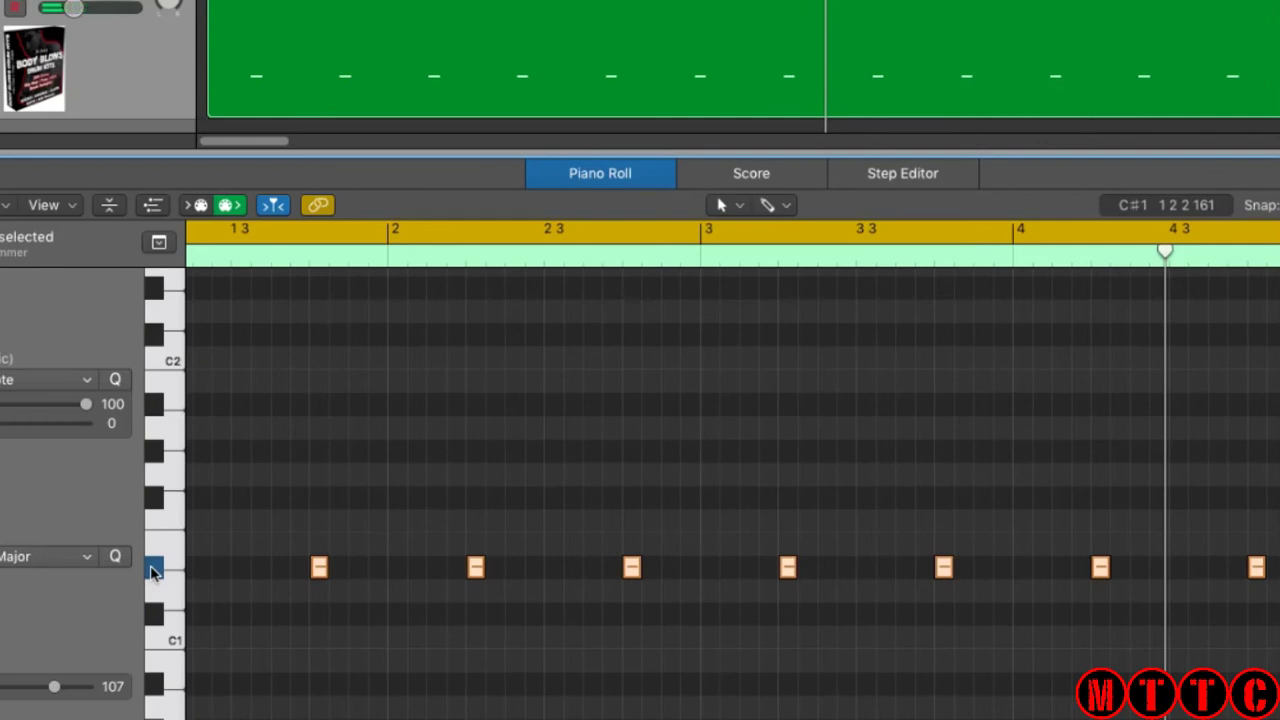
- Solo the four Body Blows tracks 5–8 and play the split drums from the beginning
key(p)
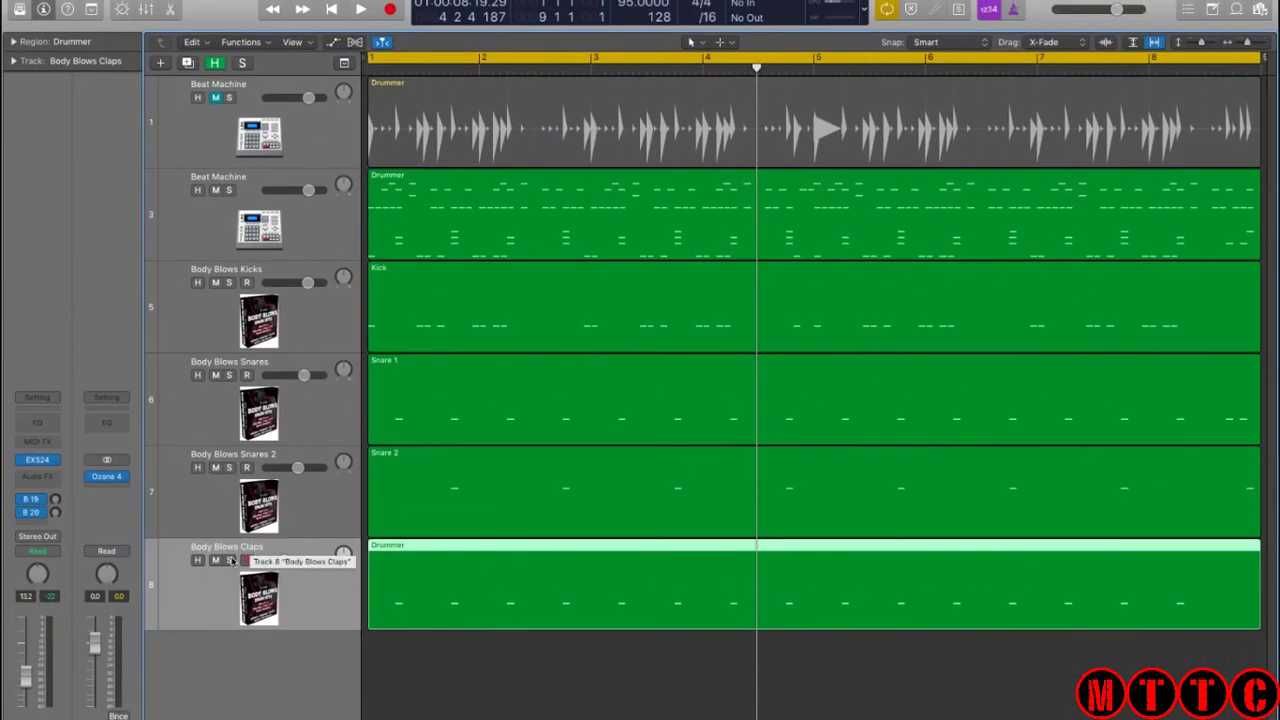
drag(229, 562, 233, 340)
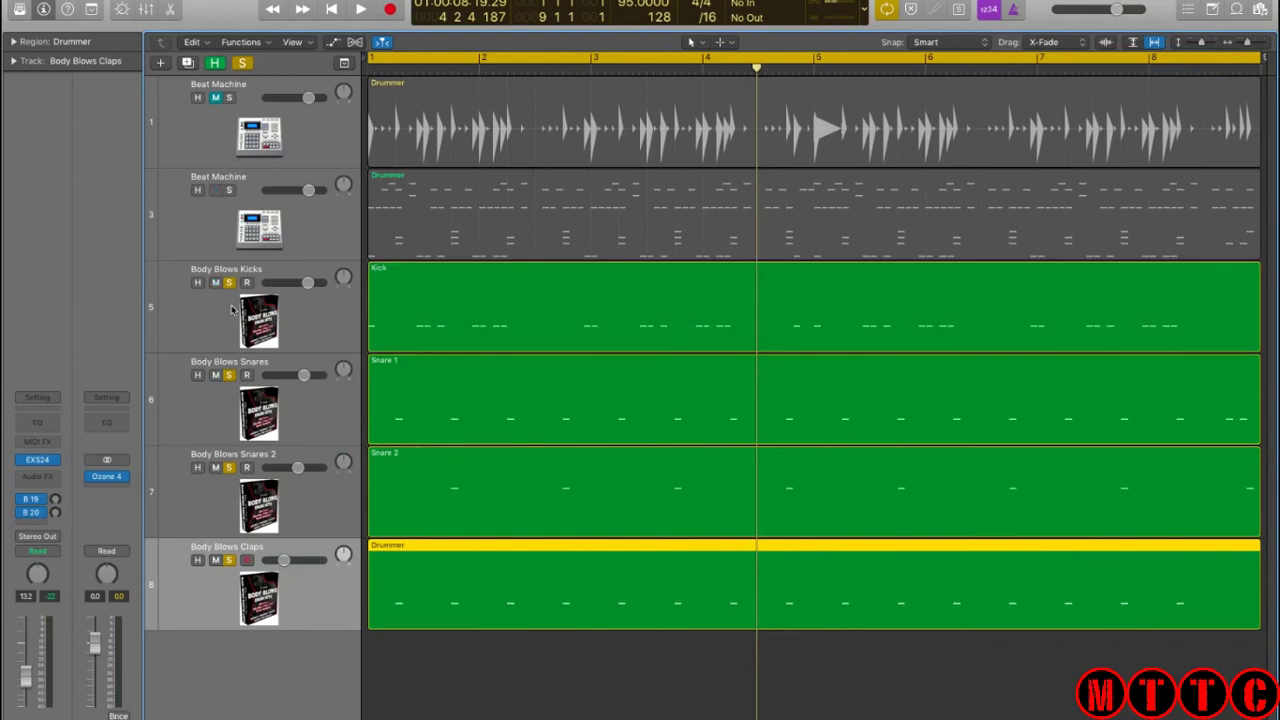
key(Return)
key(space)
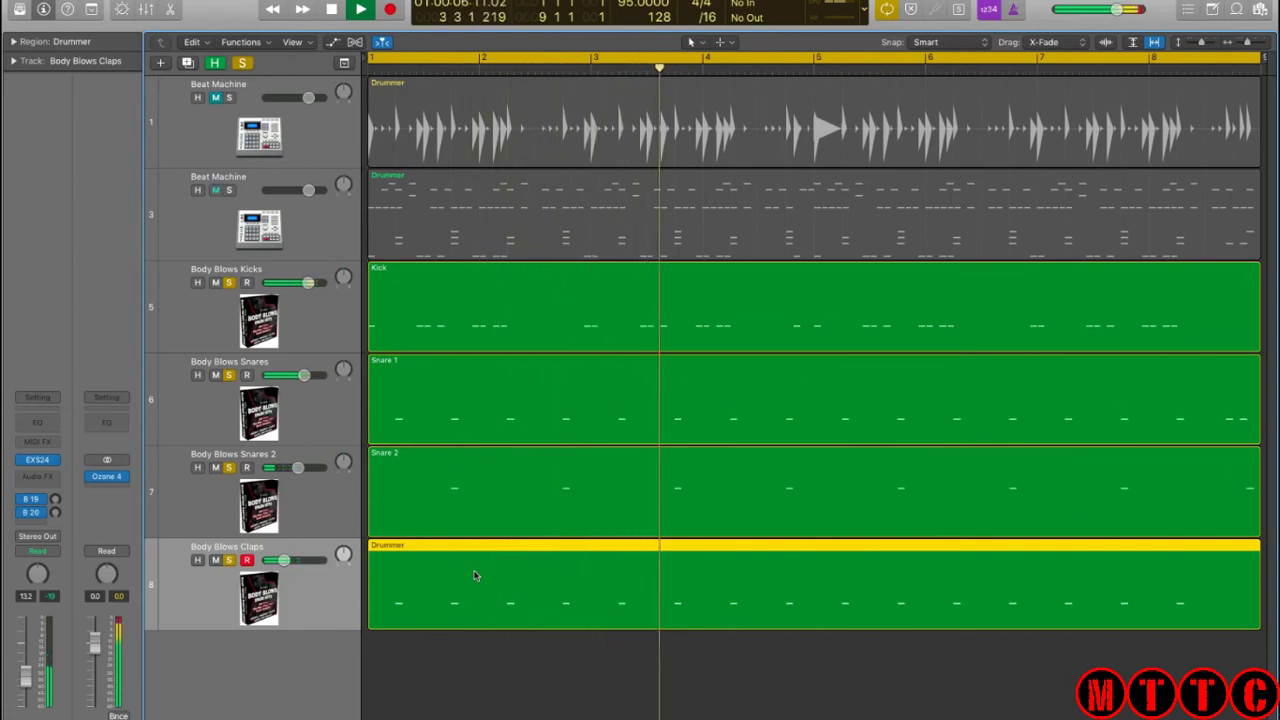
key(space)
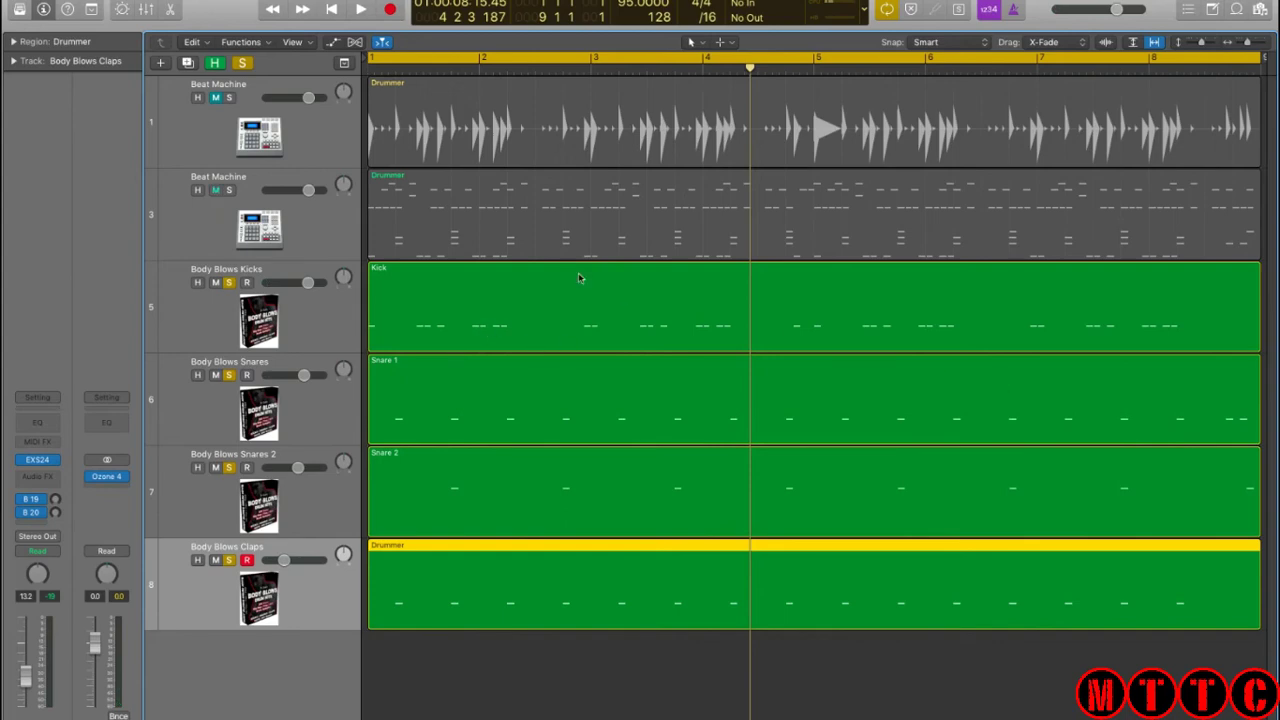
click(229, 190)
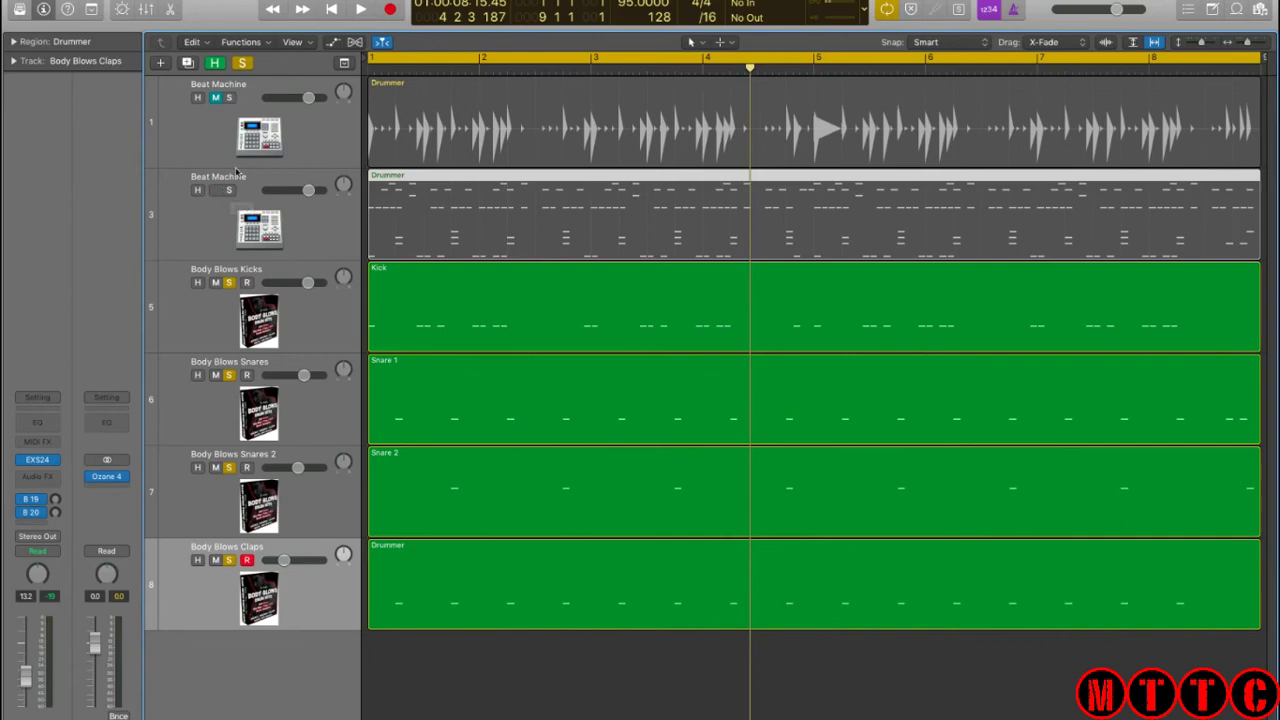
- Solo track 3 and mute the Snare 2, Clap and Snare 1 notes in its Drummer region
click(230, 190)
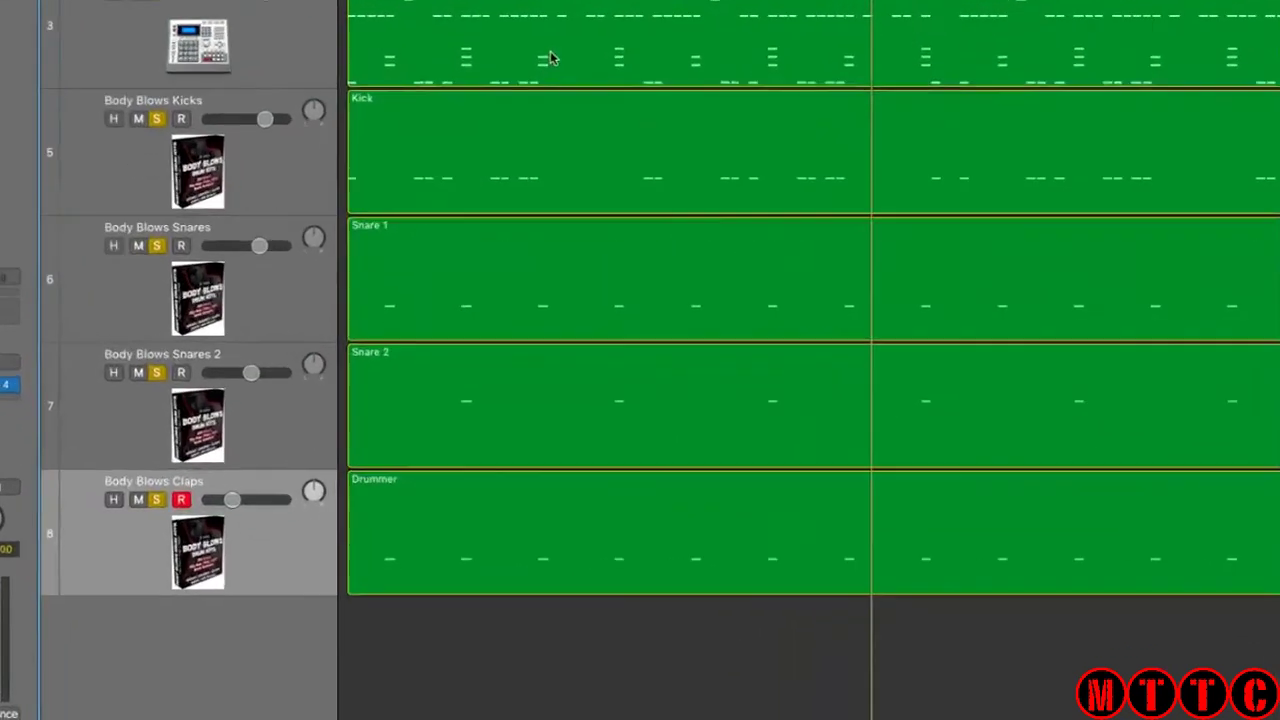
double_click(516, 238)
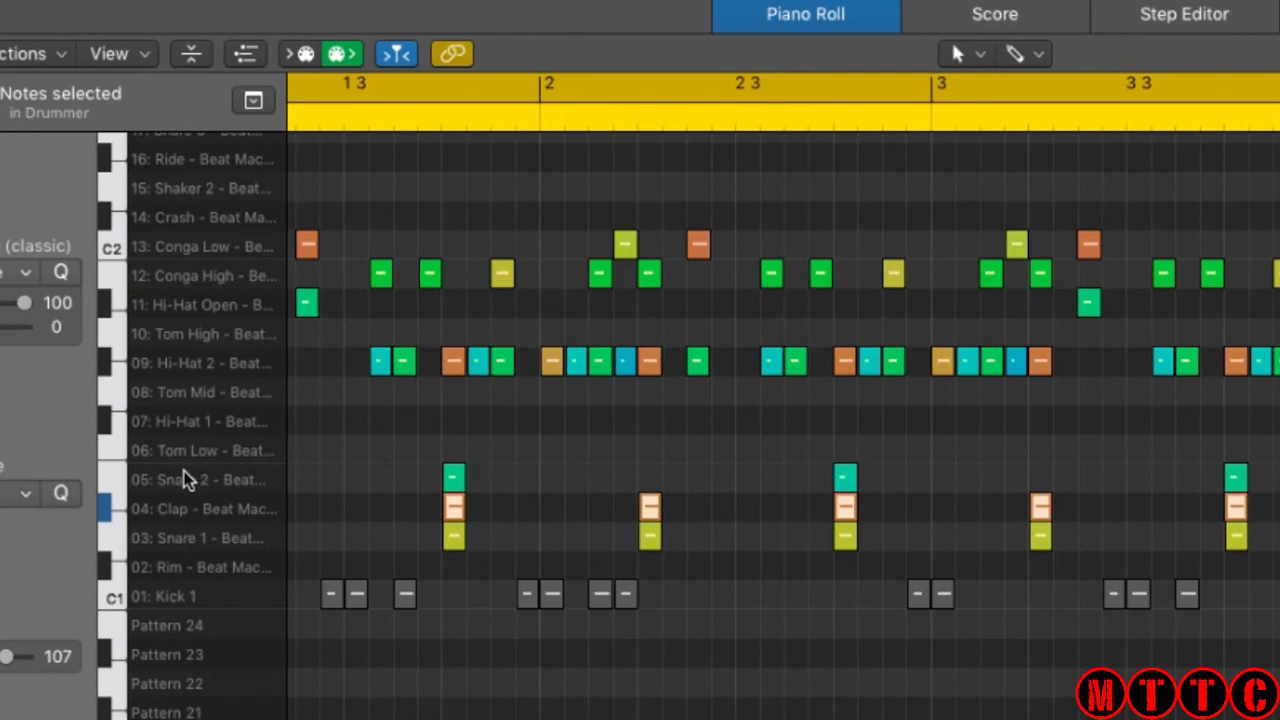
click(214, 482)
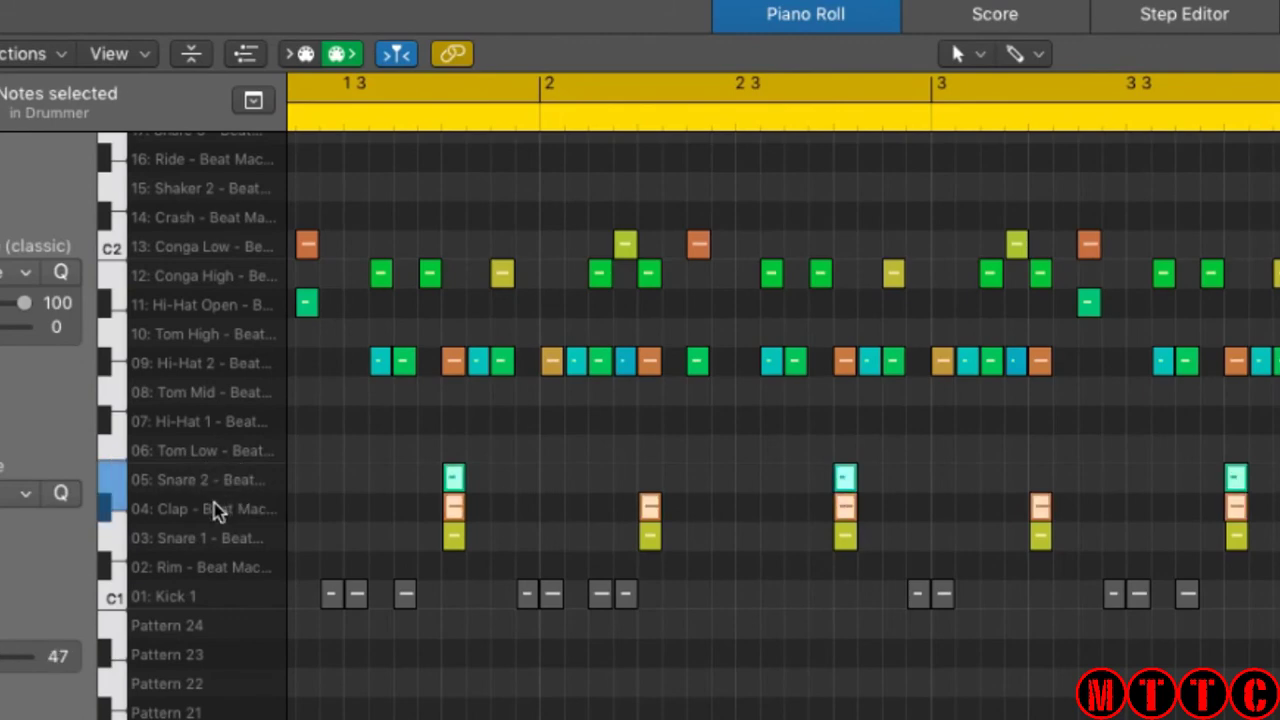
drag(214, 510, 207, 537)
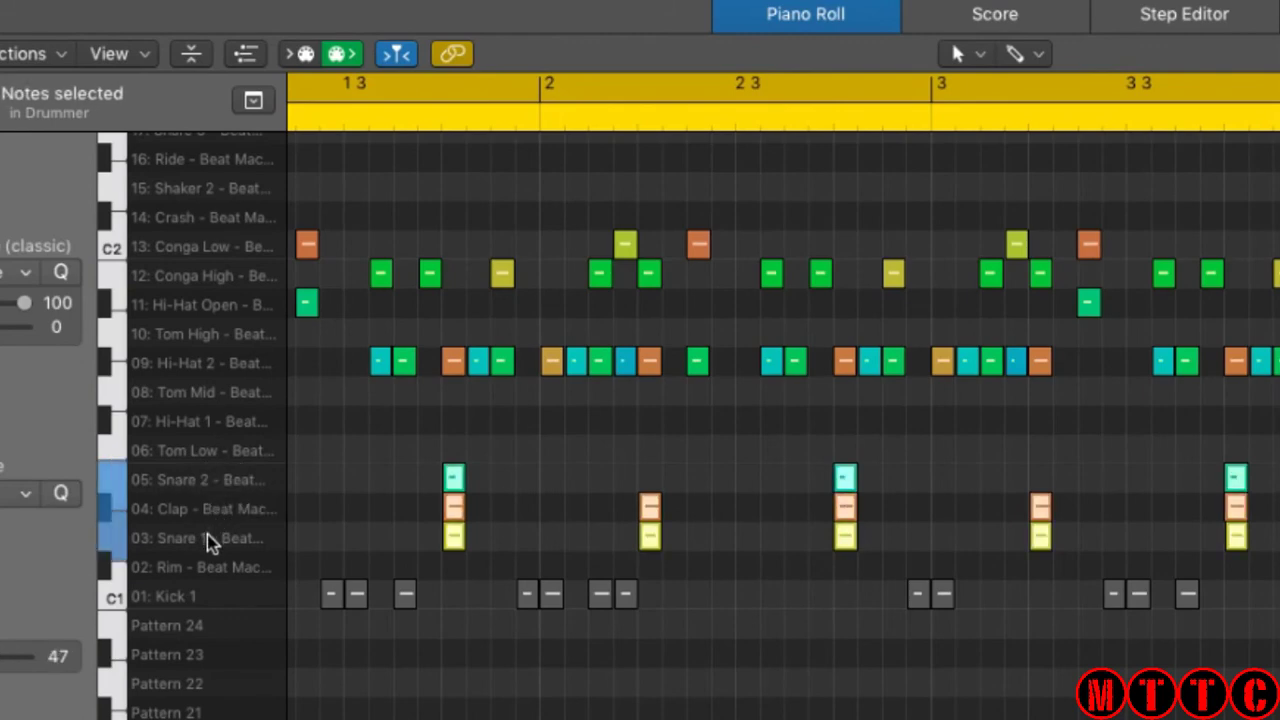
key(ctrl+m)
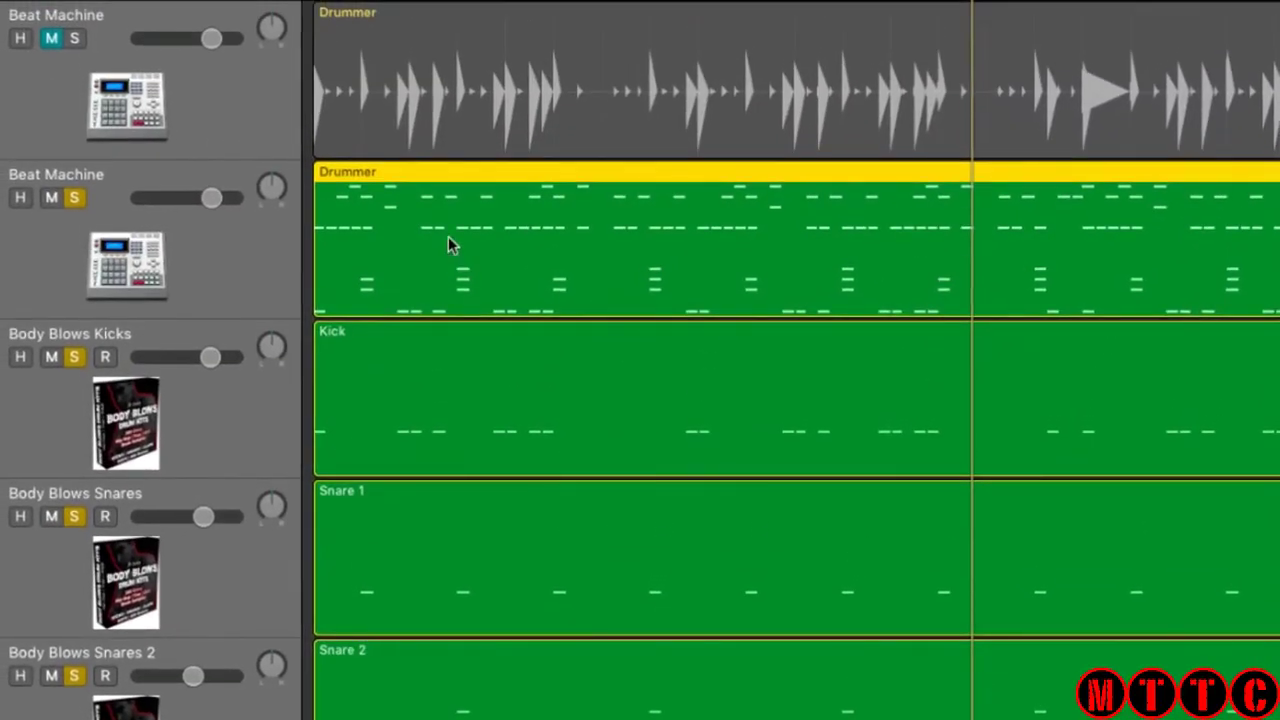
- Rename the original Drummer region 'Perc' and the Claps track's region 'Claps'
click(352, 188)
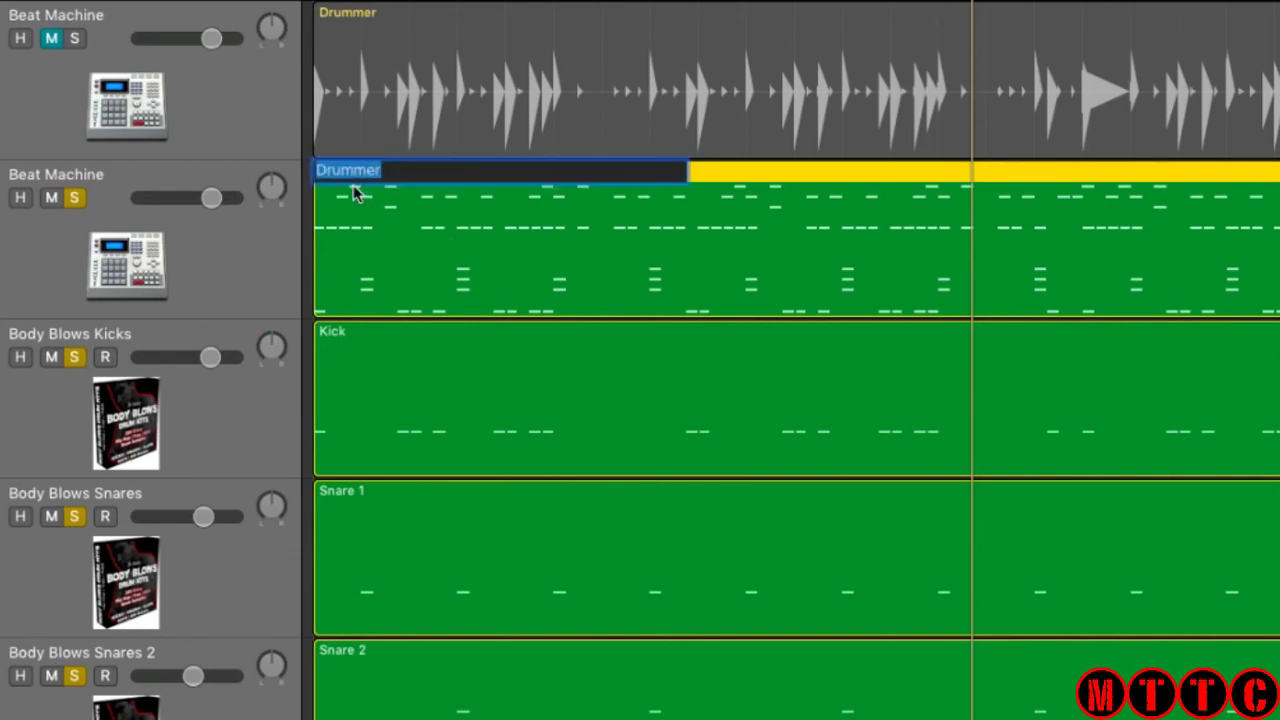
text(Perc)
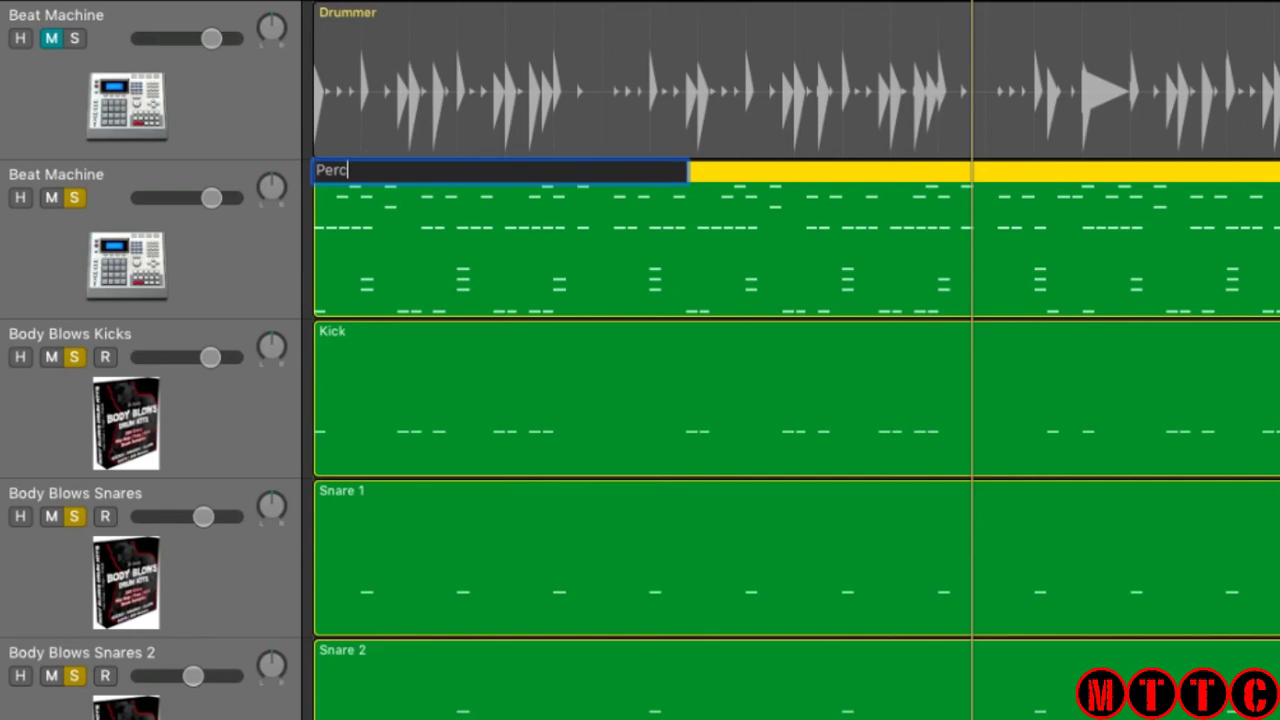
key(Return)
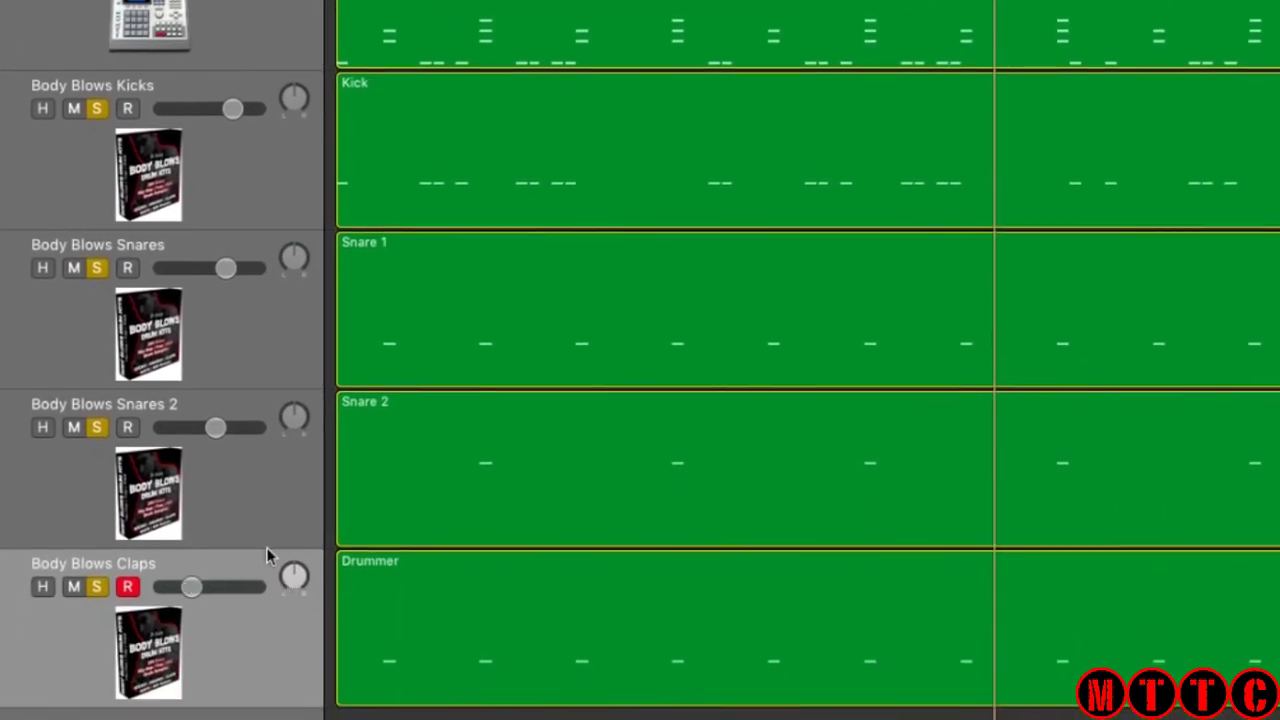
click(464, 624)
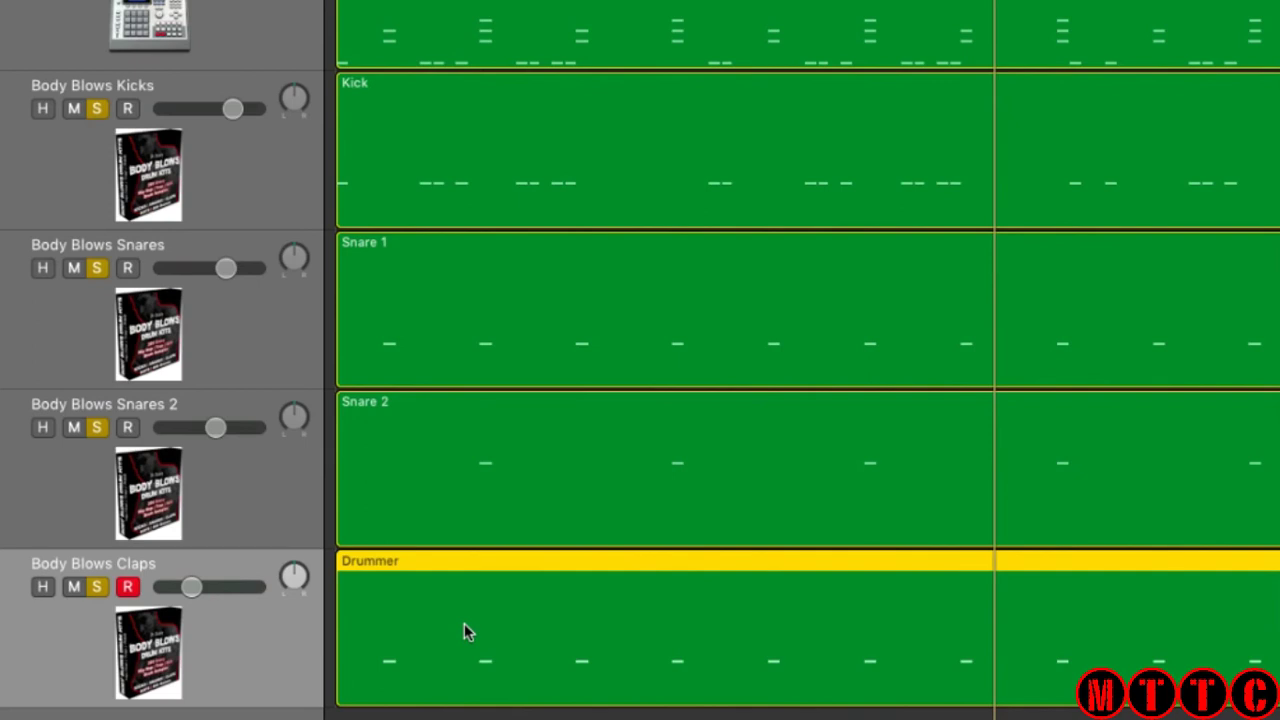
key(shift+n)
text(Claps)
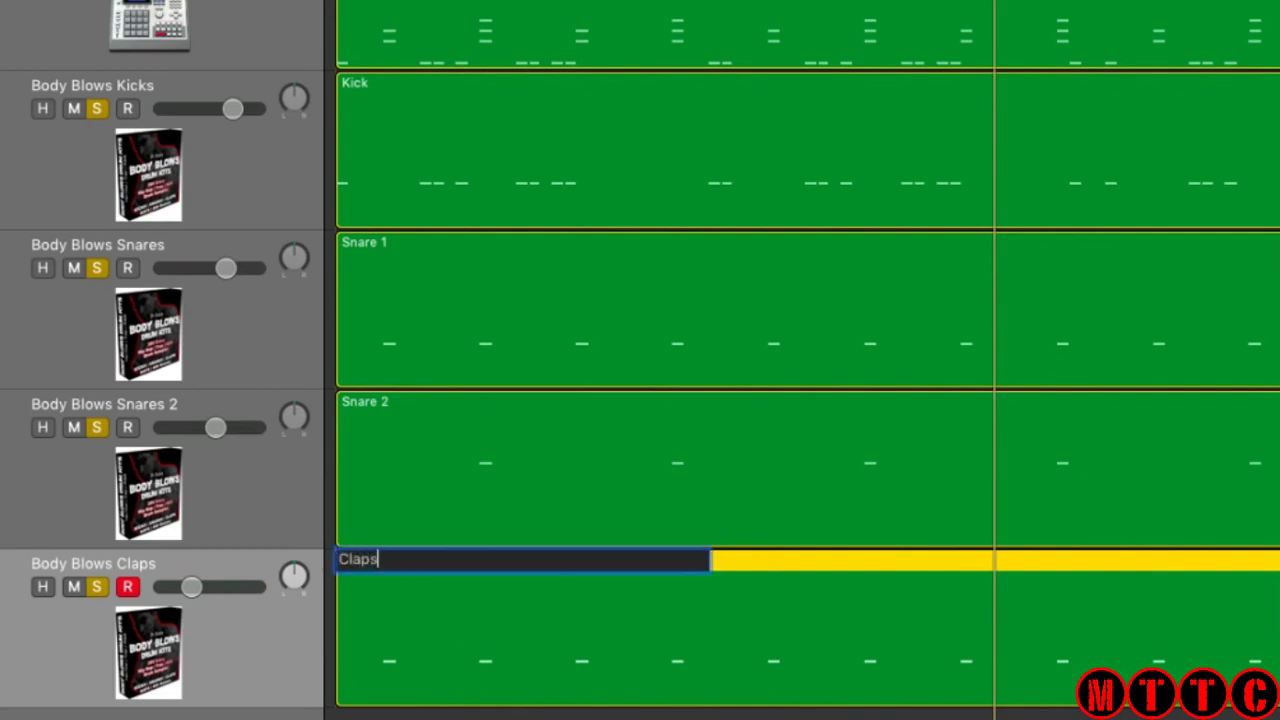
key(Return)
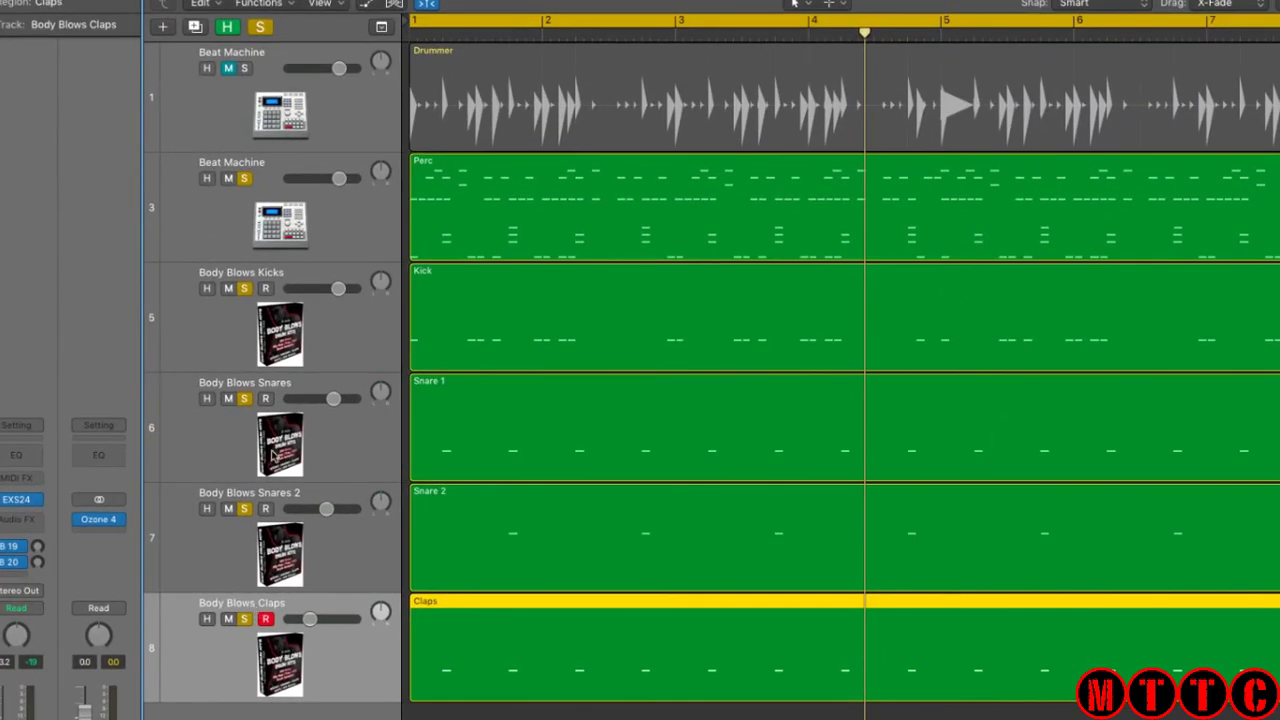
- Rename the Beat Machine track 3 to 'Perc' and play the song
click(260, 166)
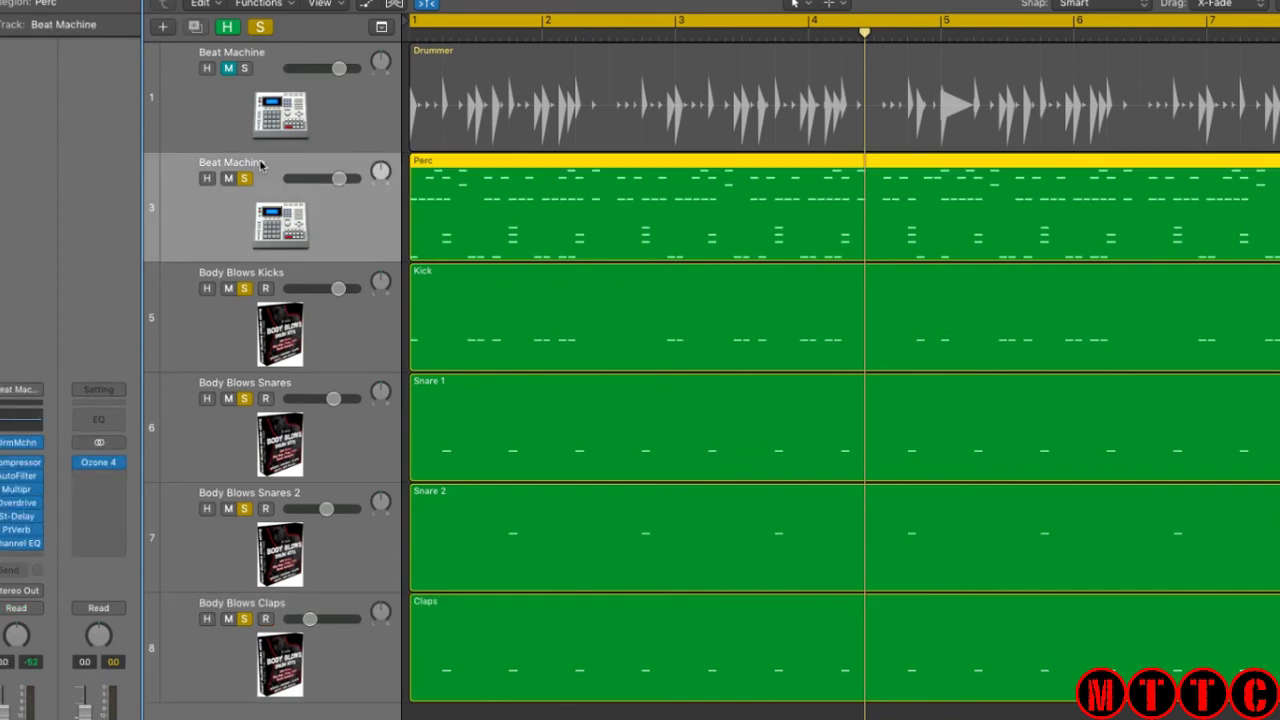
double_click(258, 164)
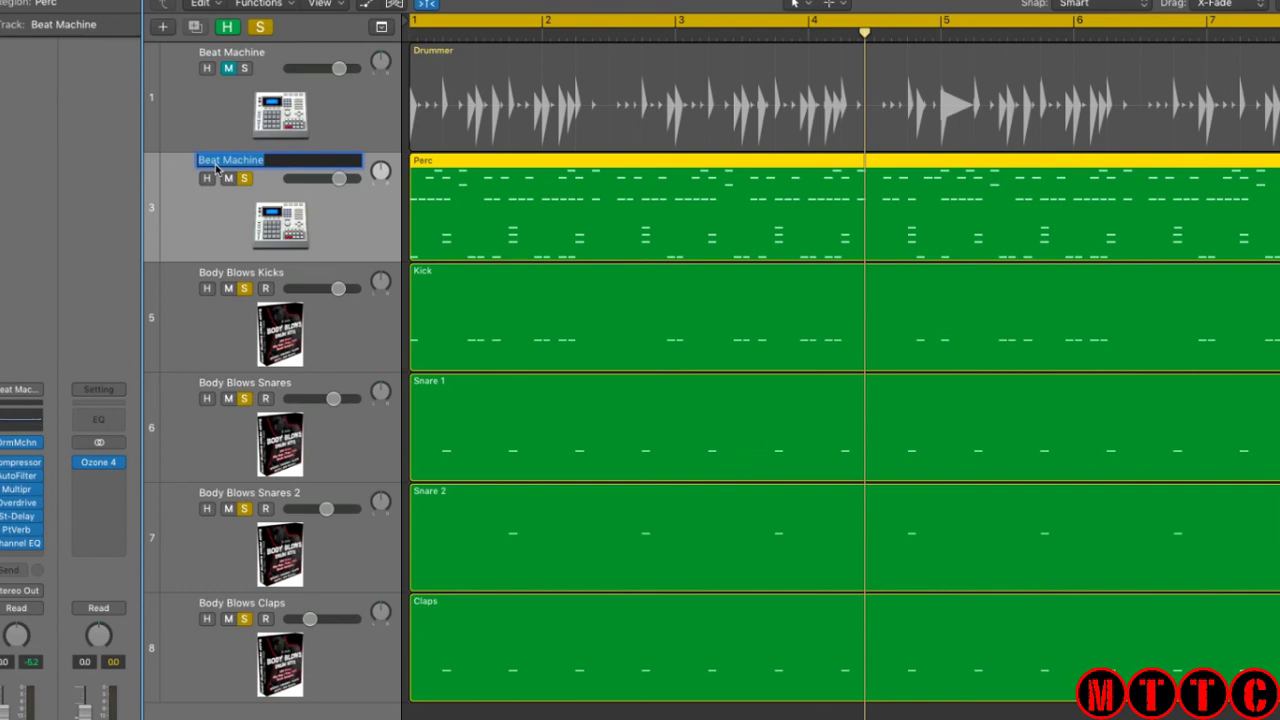
text(Per)
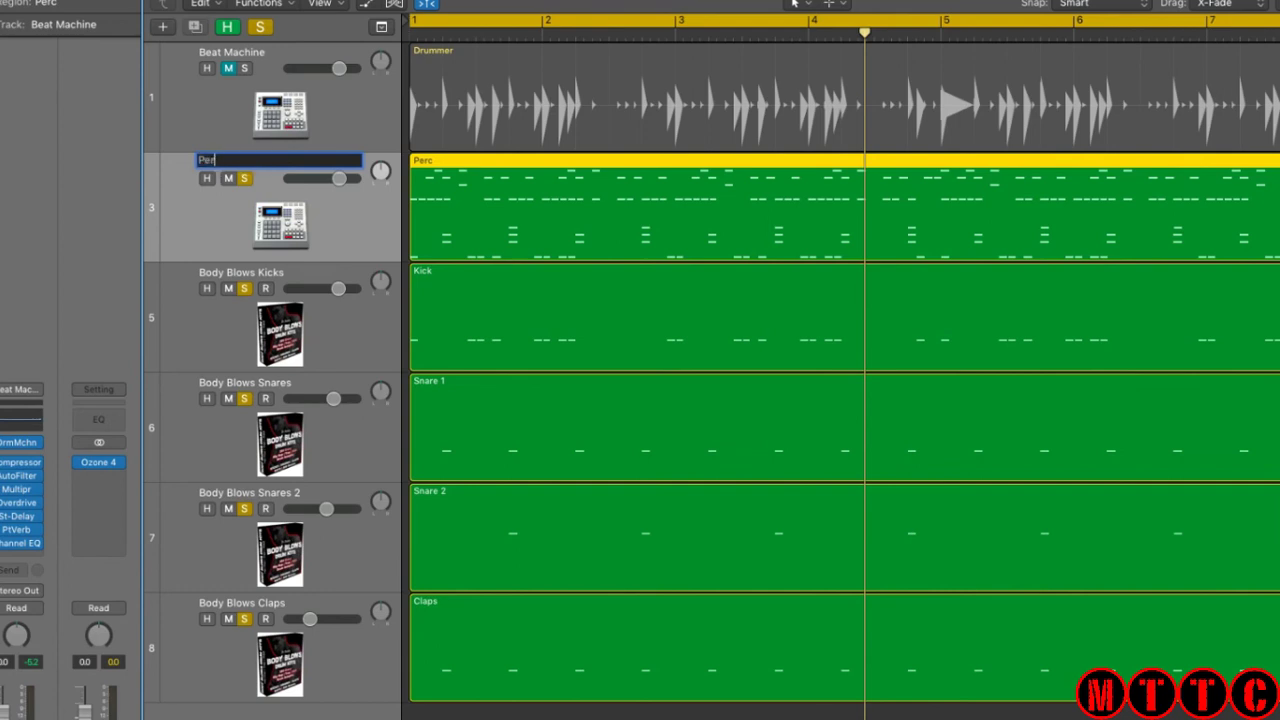
key(Return)
key(Return)
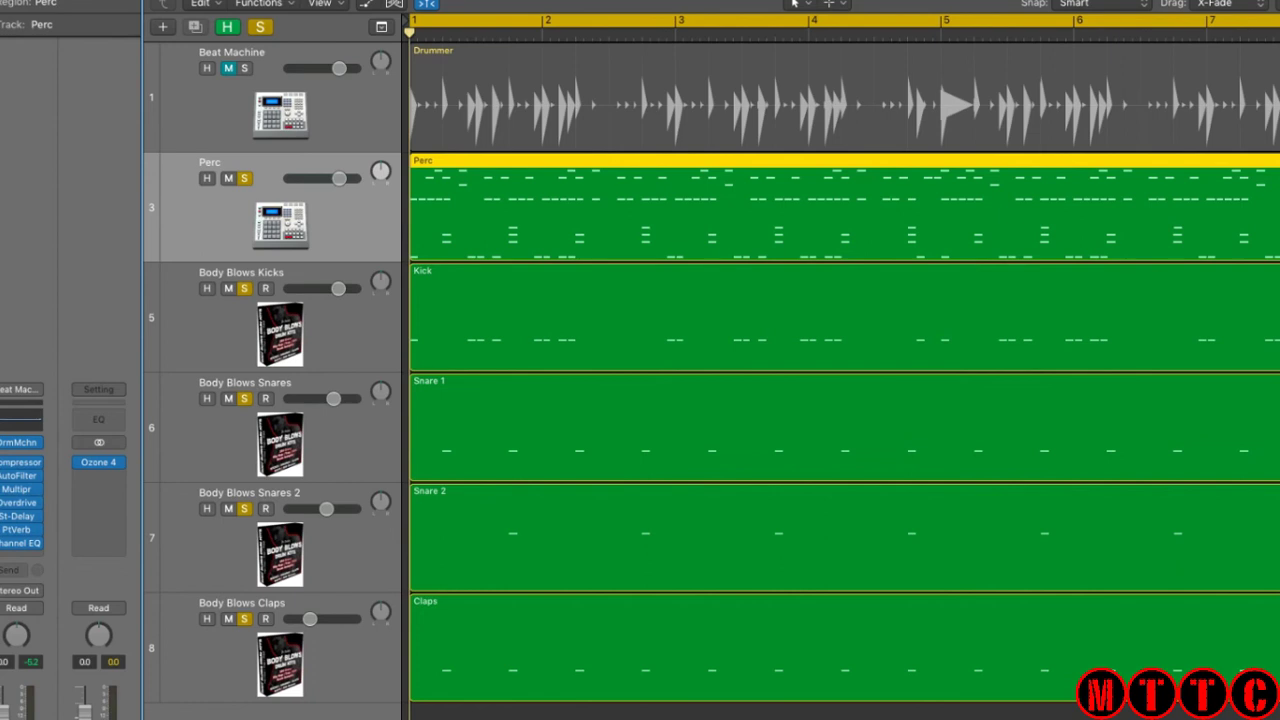
key(space)
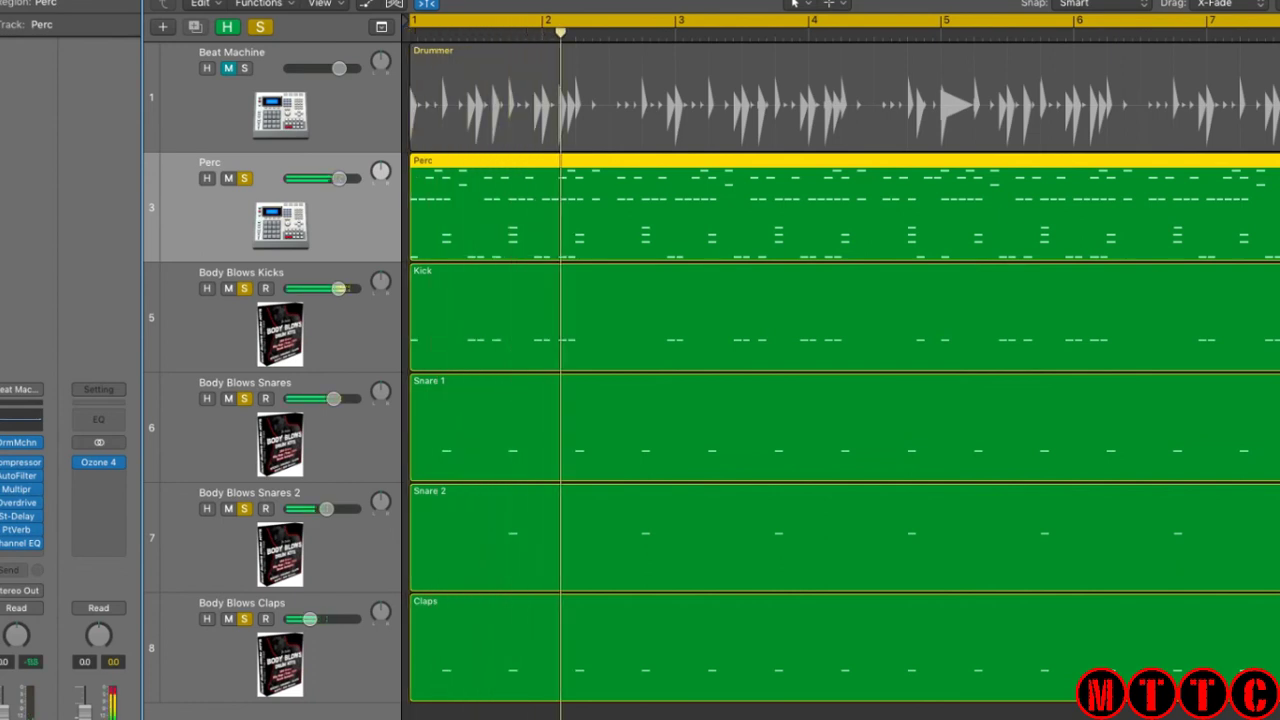
click(244, 619)
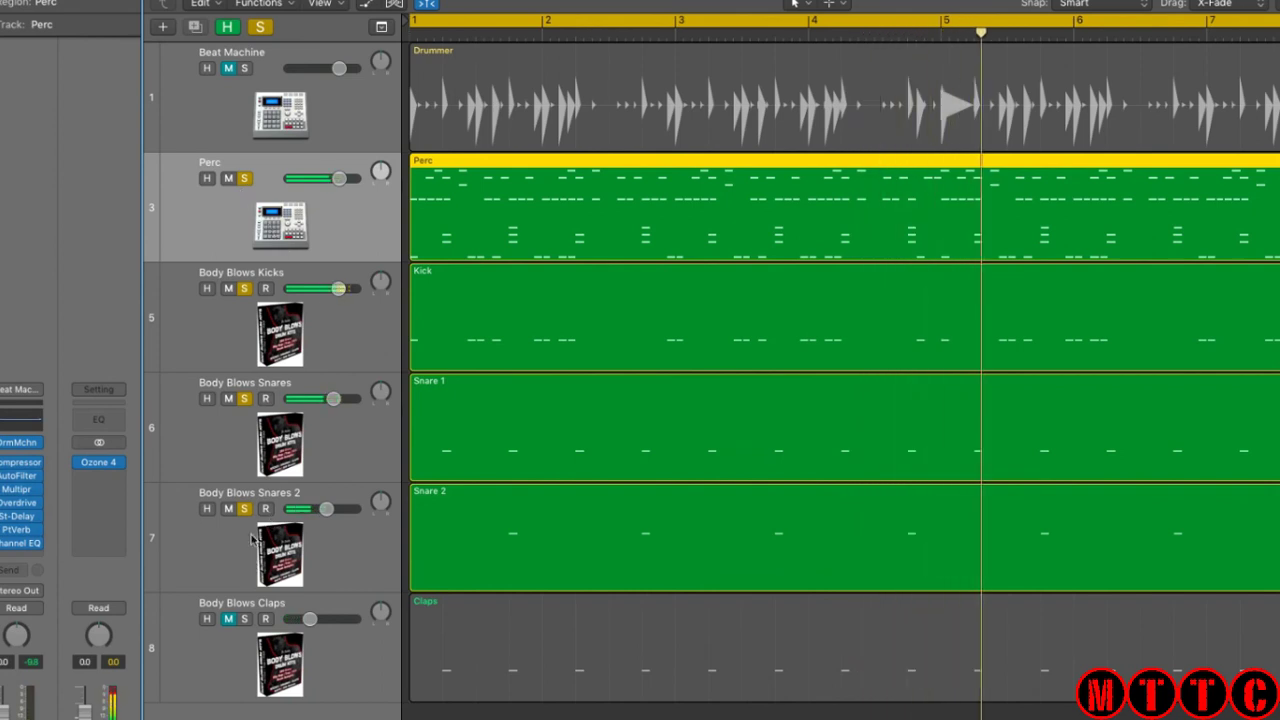
click(242, 289)
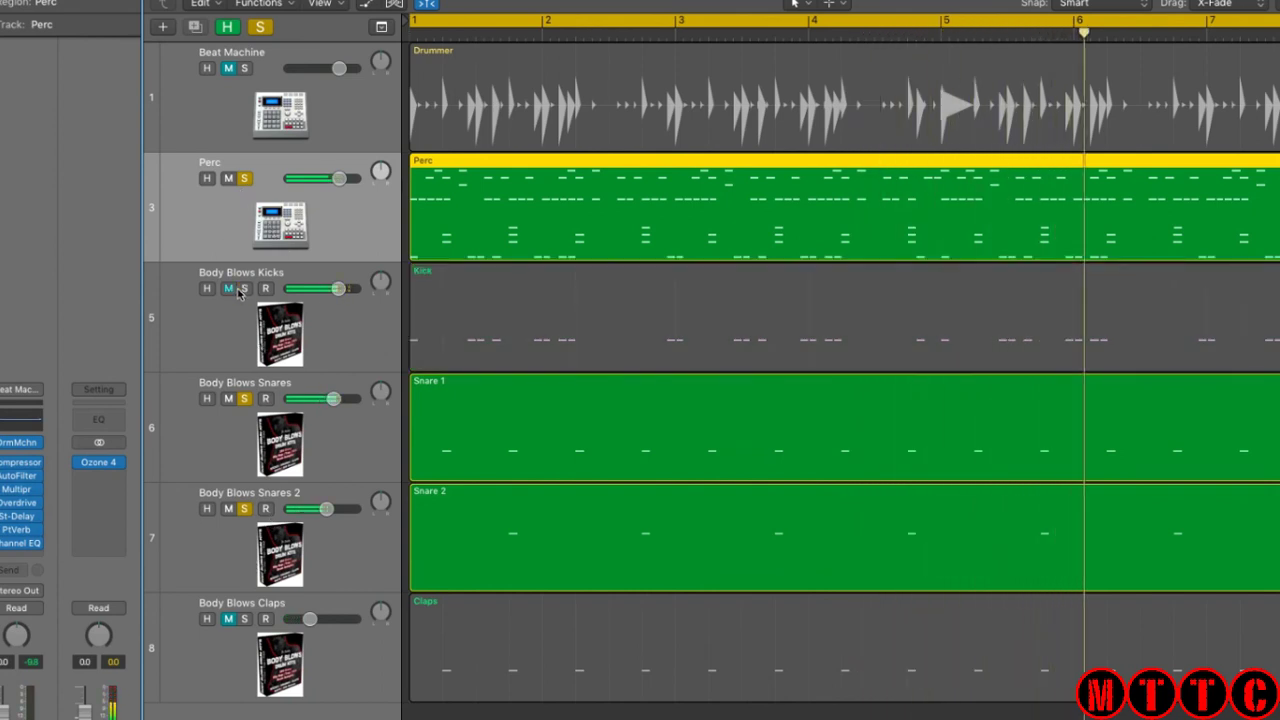
click(243, 510)
click(247, 401)
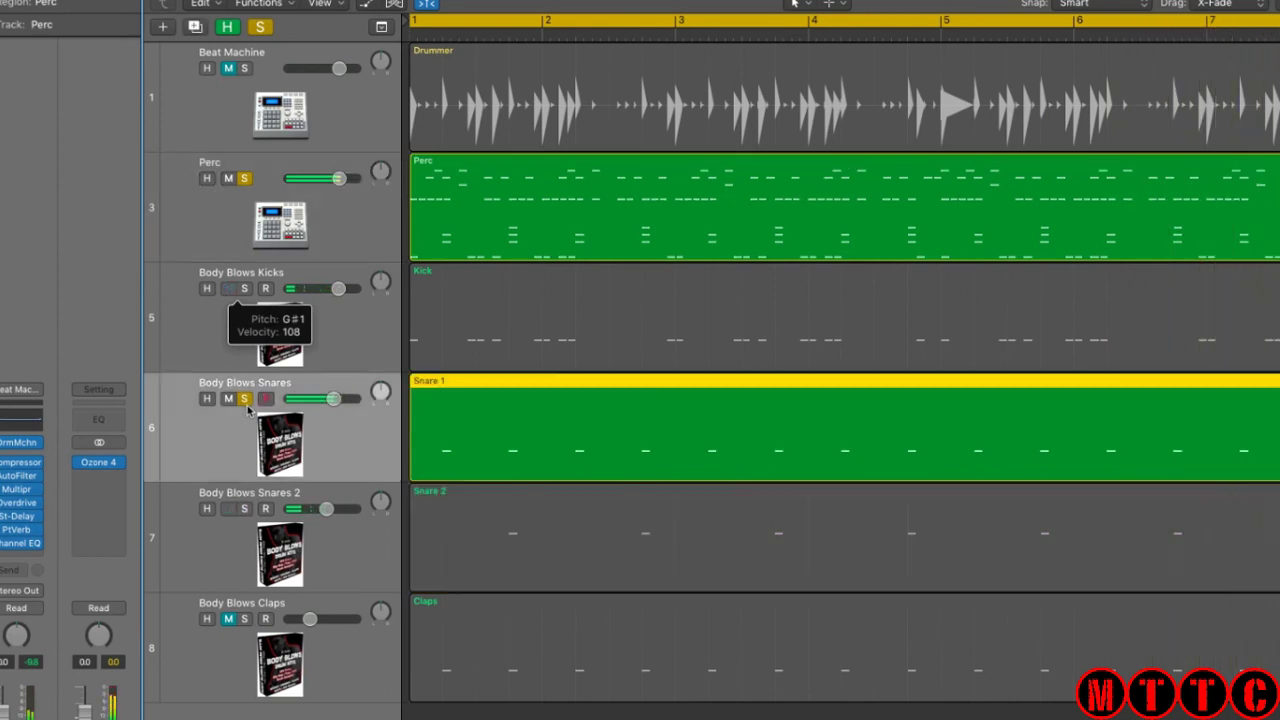
click(245, 399)
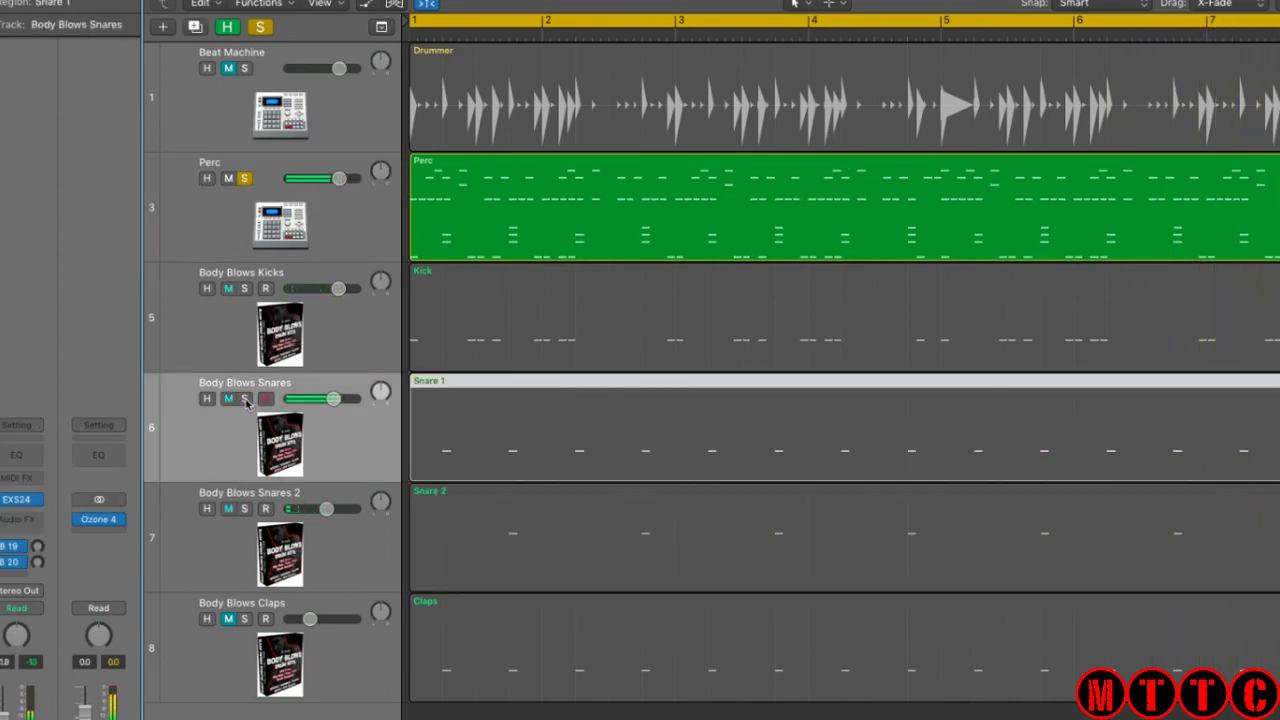
click(245, 619)
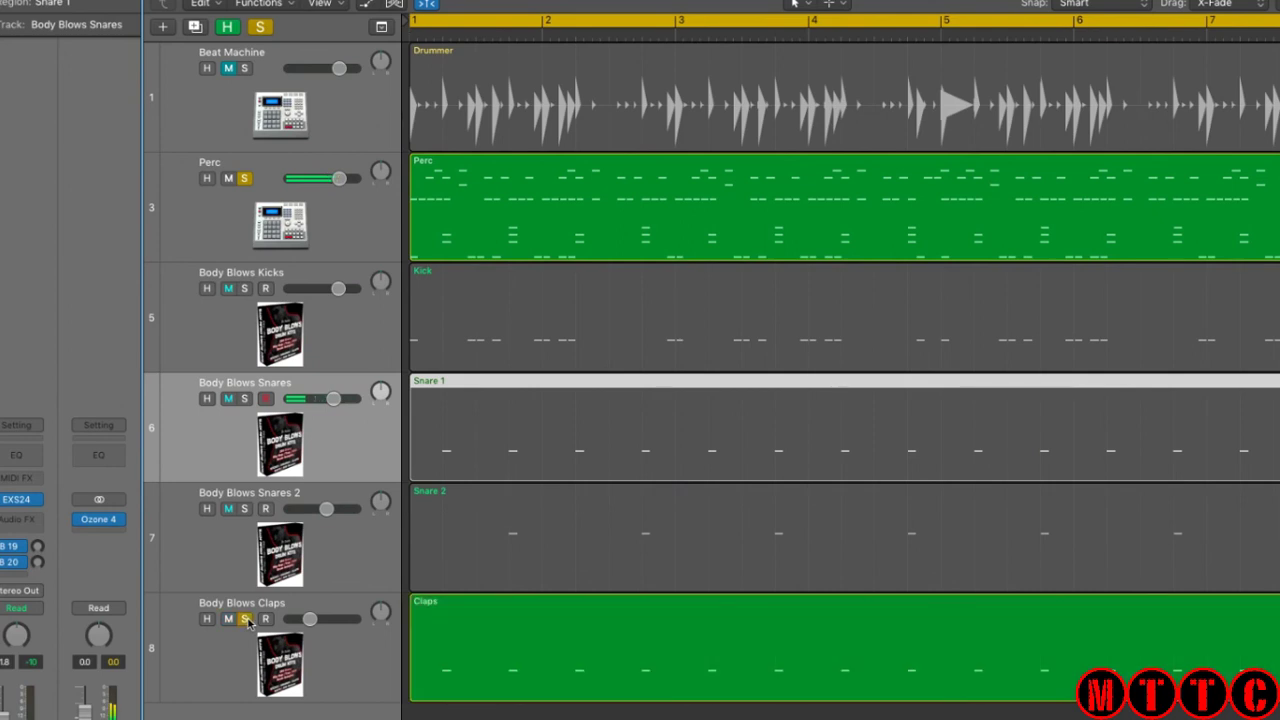
click(244, 509)
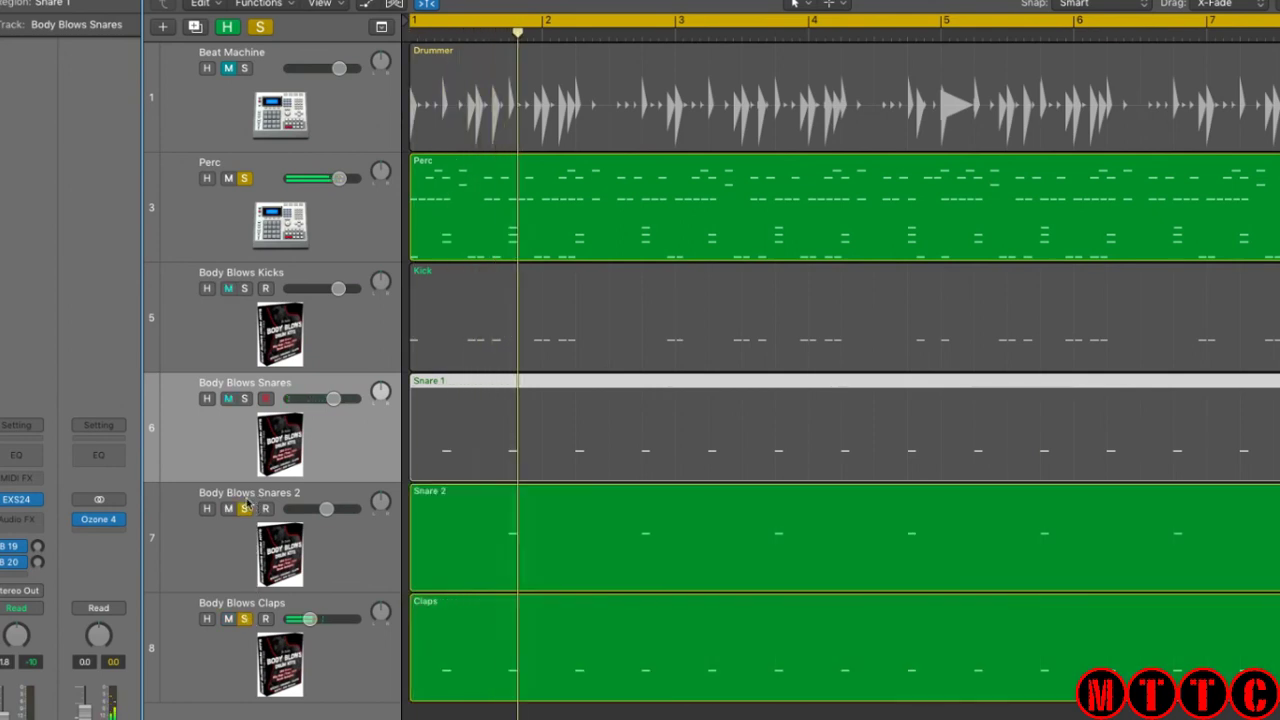
click(244, 399)
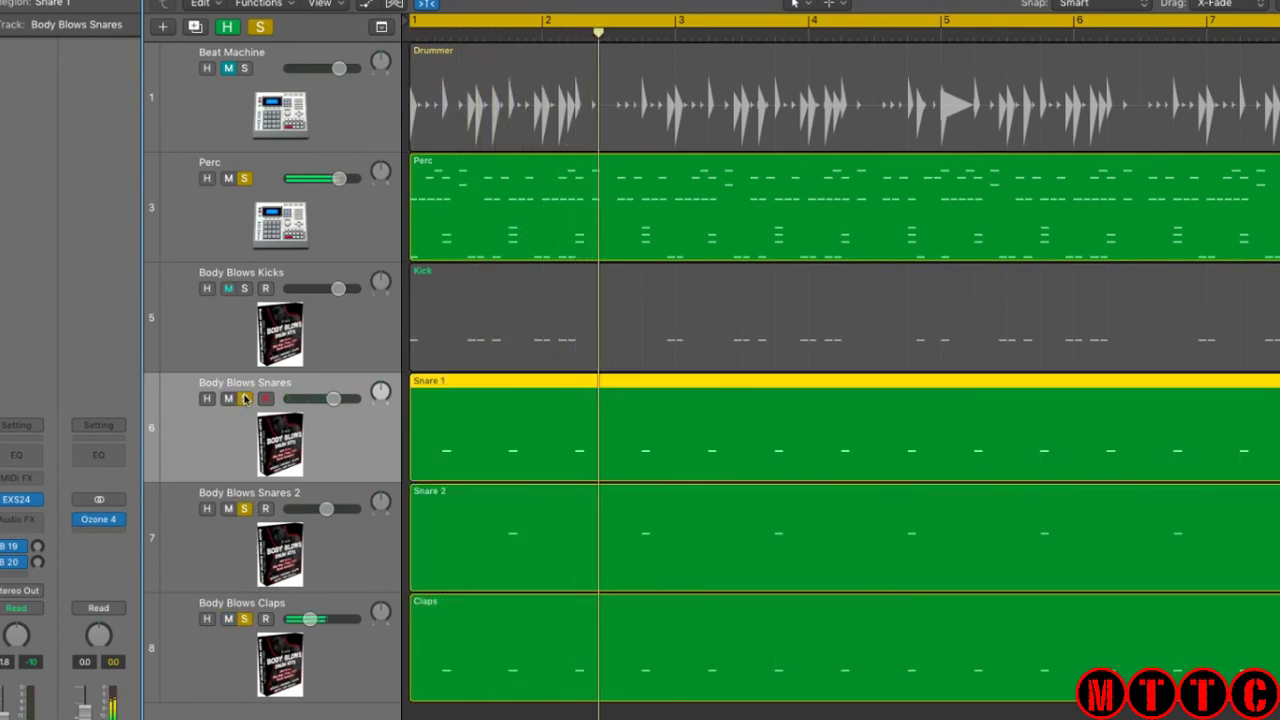
click(244, 289)
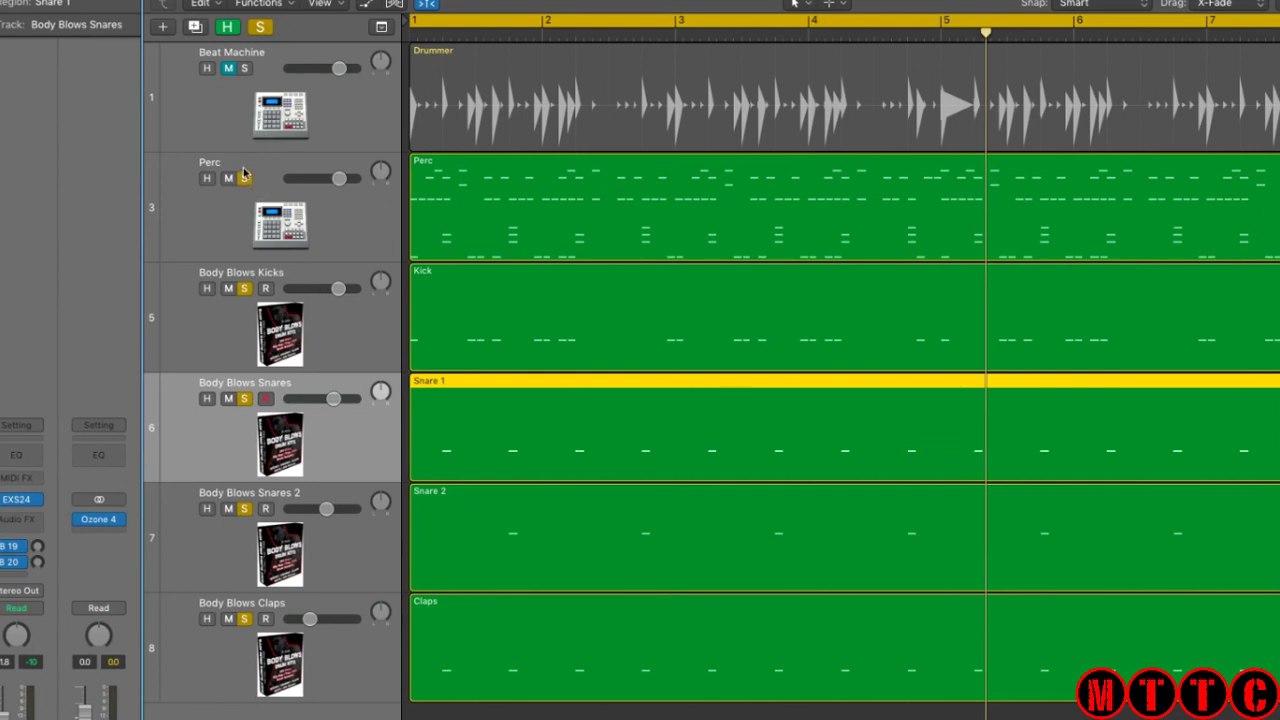
- Clear all solos, unmute and solo the original Beat Machine drummer track, and play from bar 1
click(260, 28)
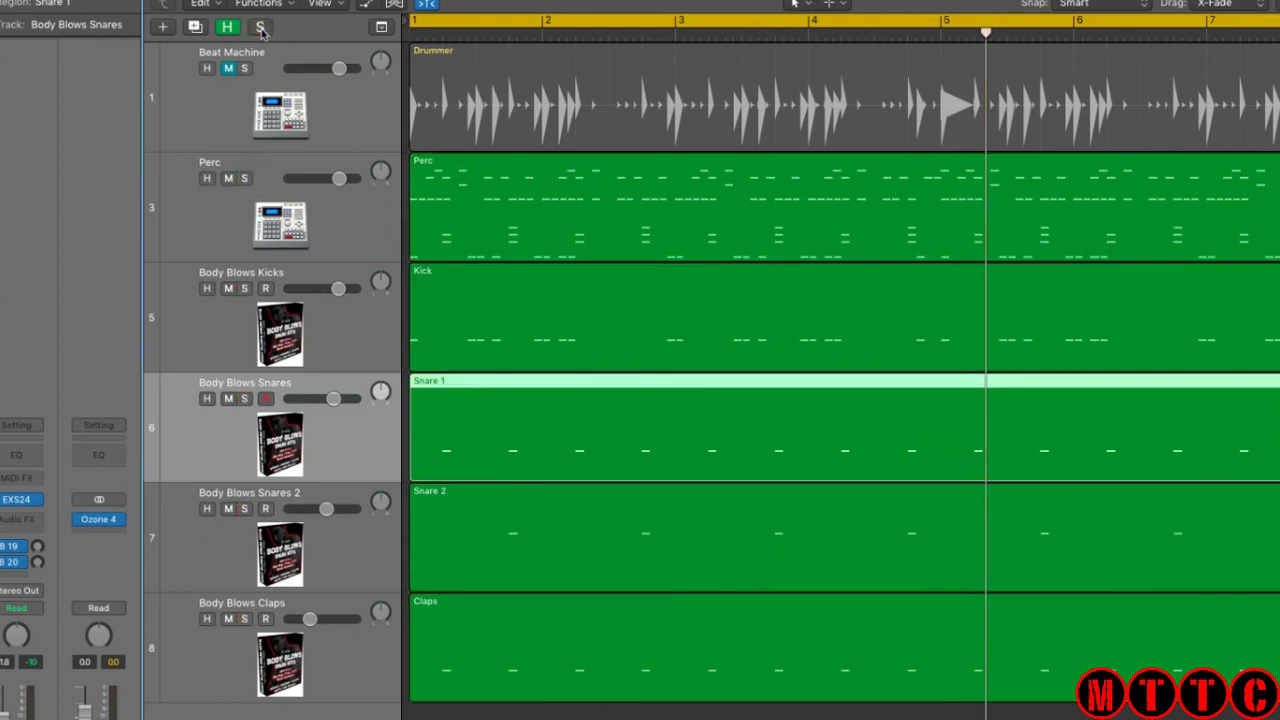
click(230, 68)
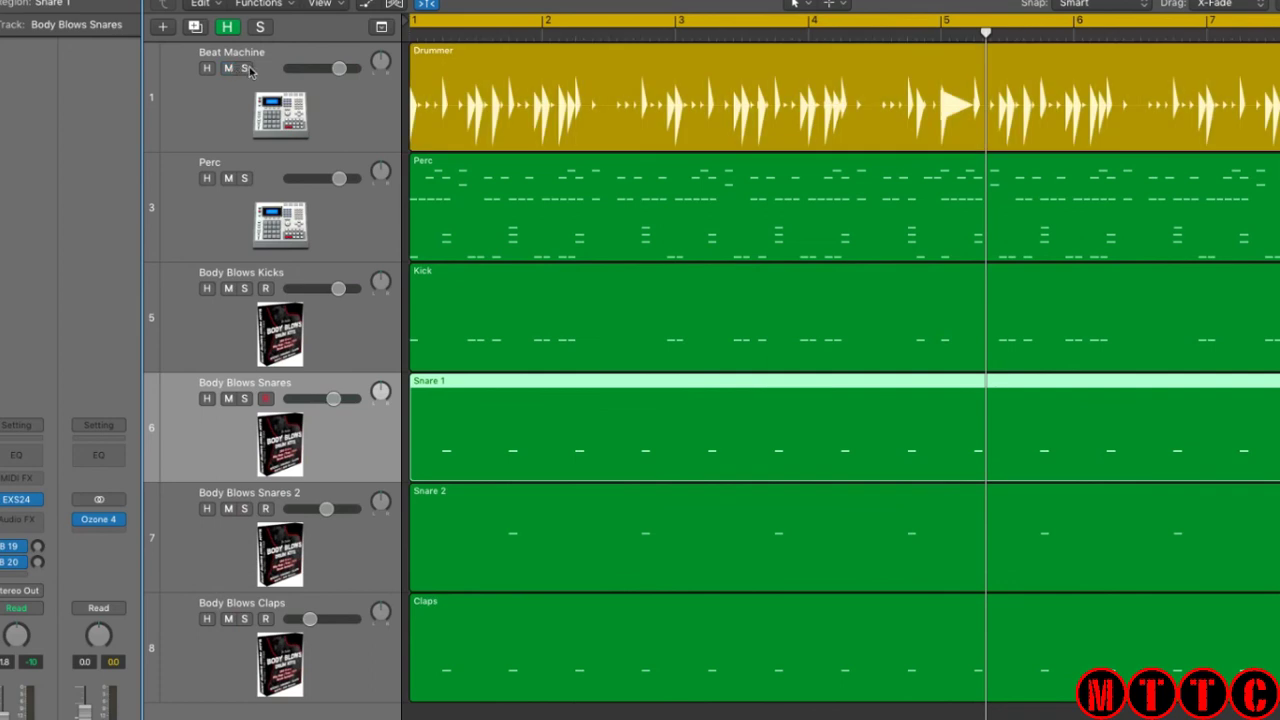
click(246, 68)
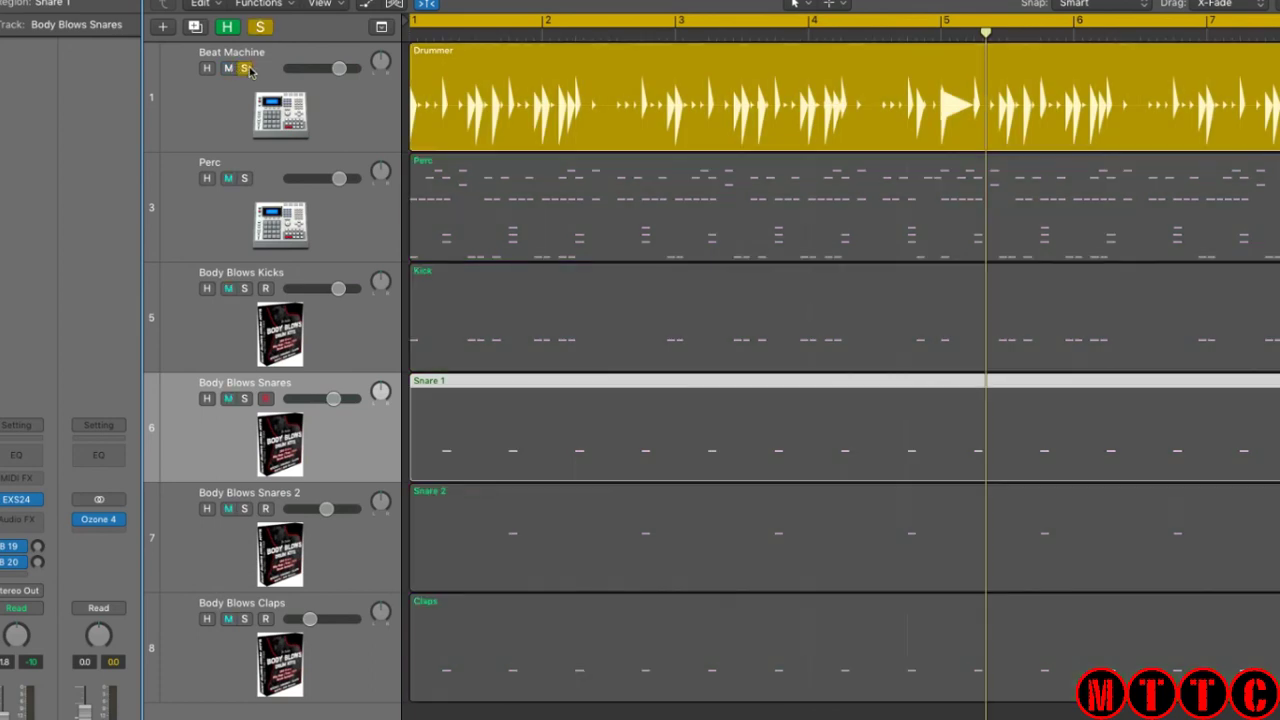
key(Return)
key(space)
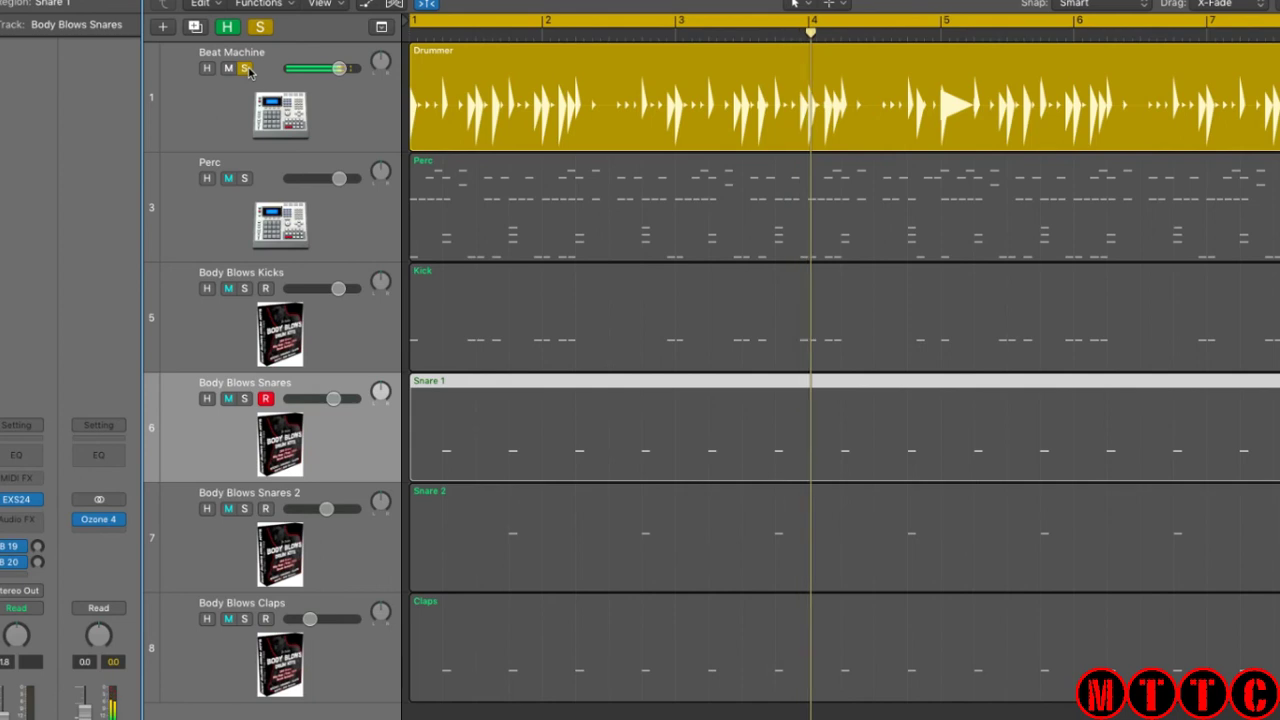
- Unsolo and mute the Beat Machine track, then solo it again to compare
click(245, 68)
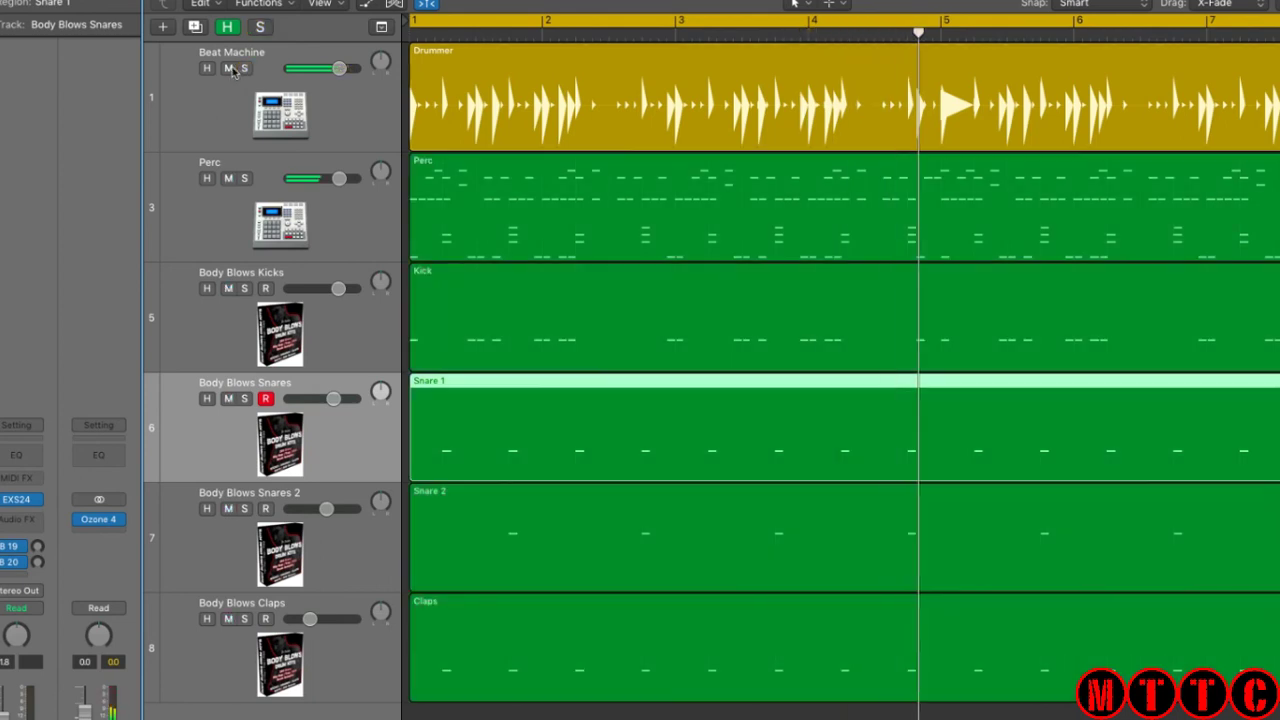
click(229, 68)
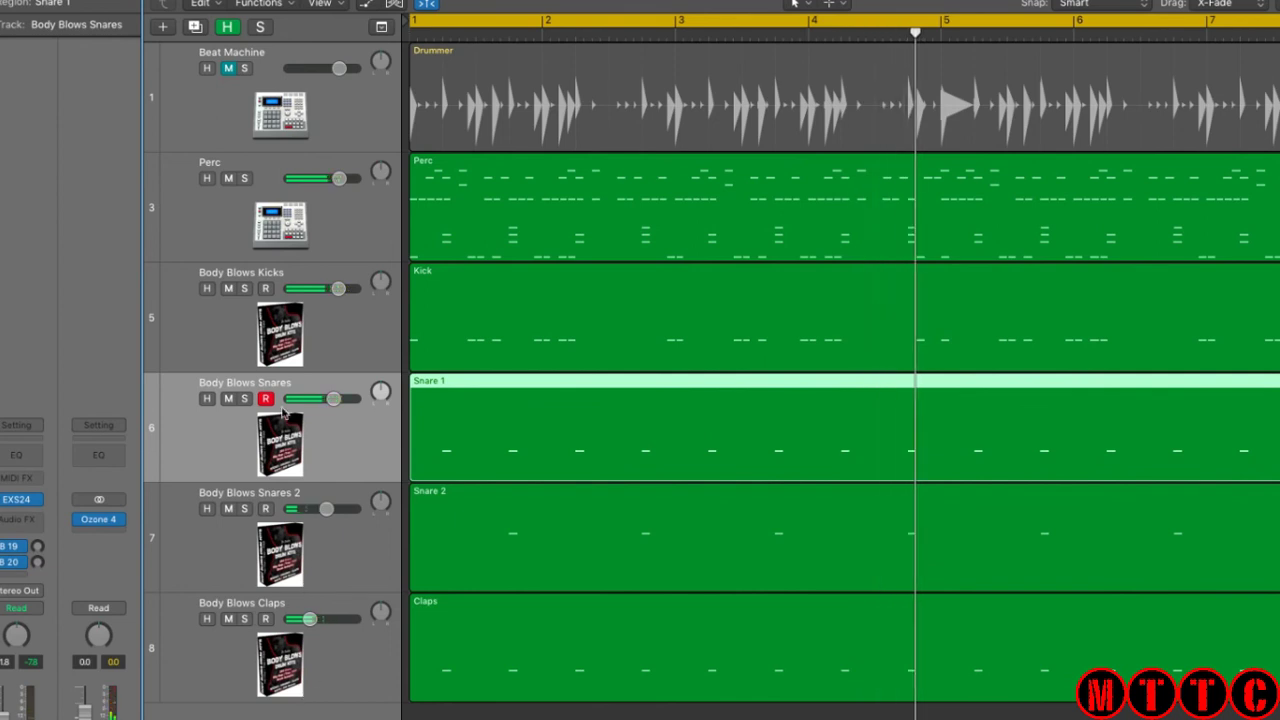
click(244, 68)
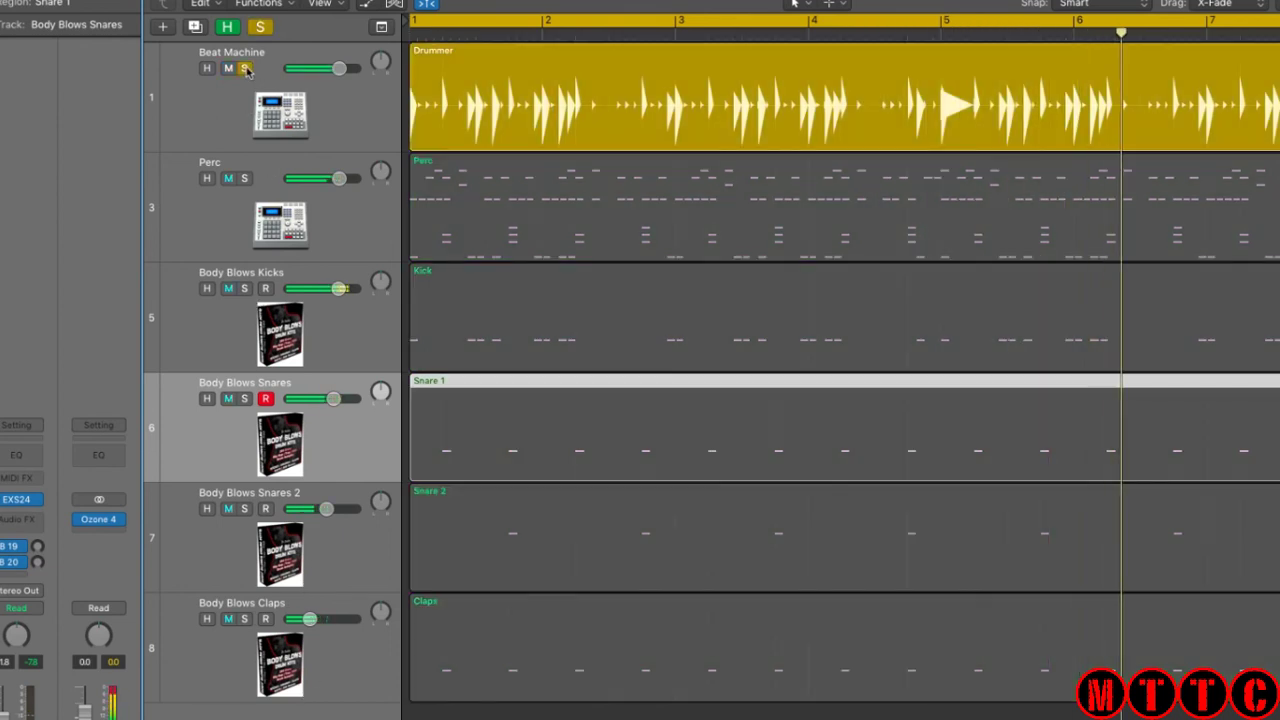